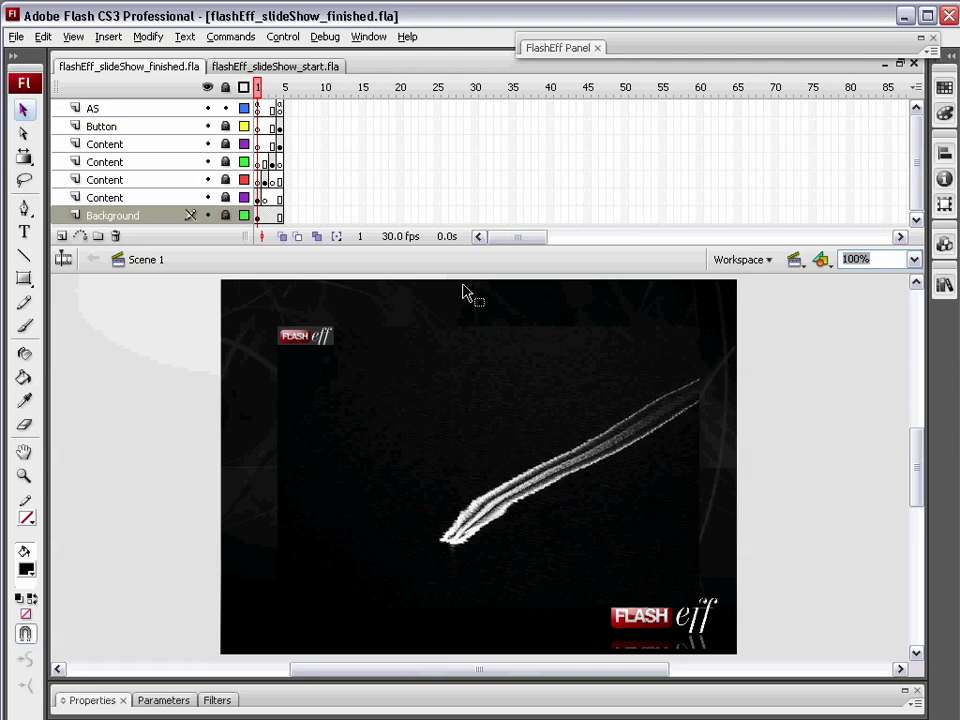
Preview the finished slideshow as a test movie, restart it once, then close the preview
key("ctrl+Return")
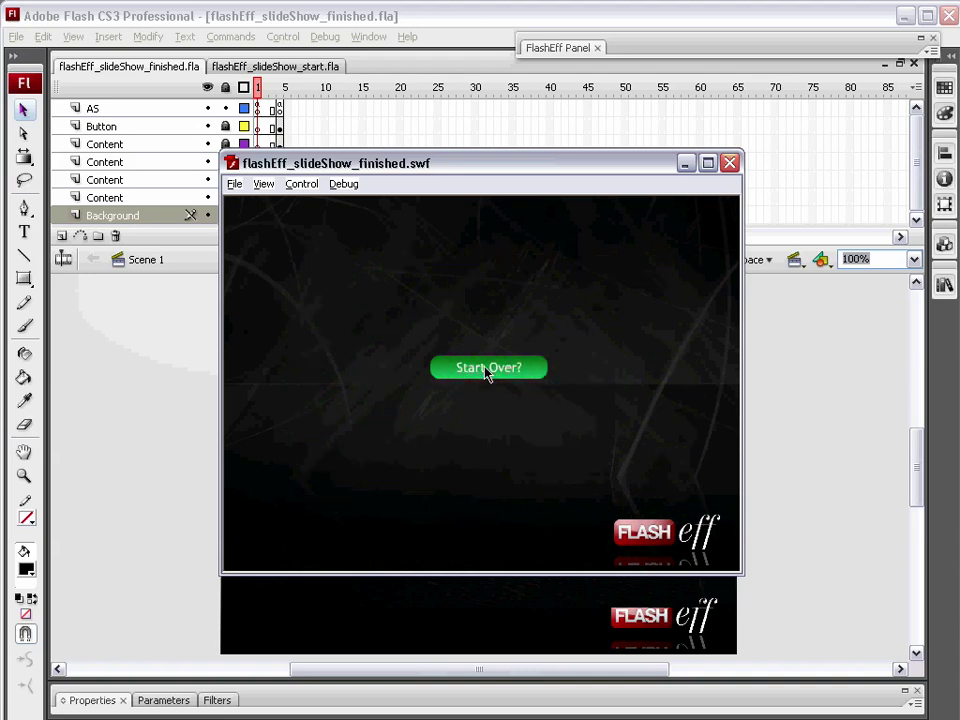
left_click(489, 368)
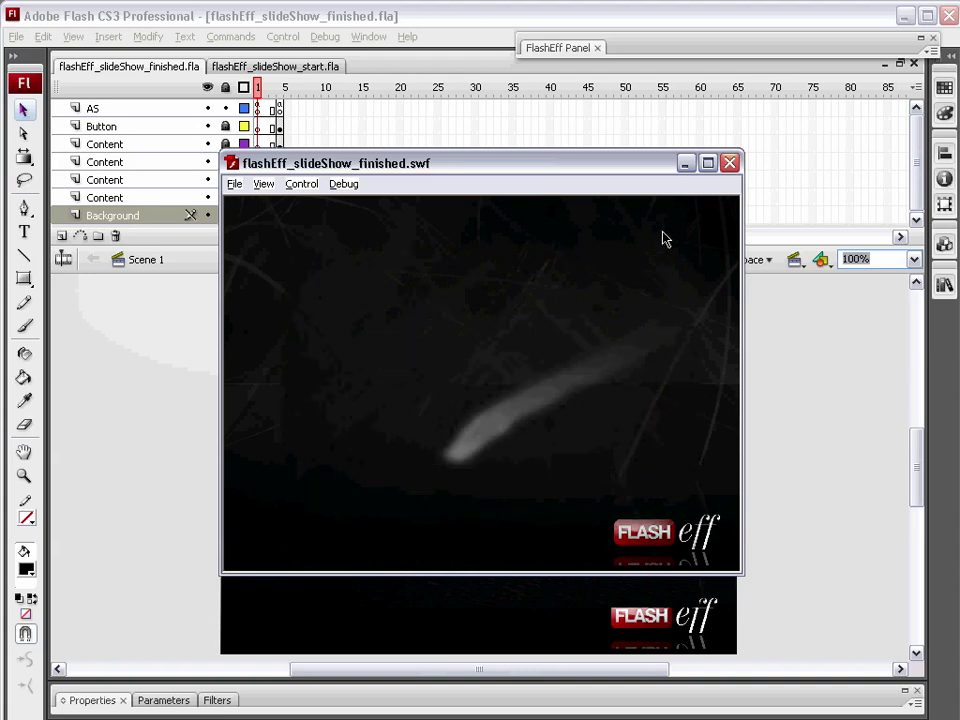
left_click(730, 165)
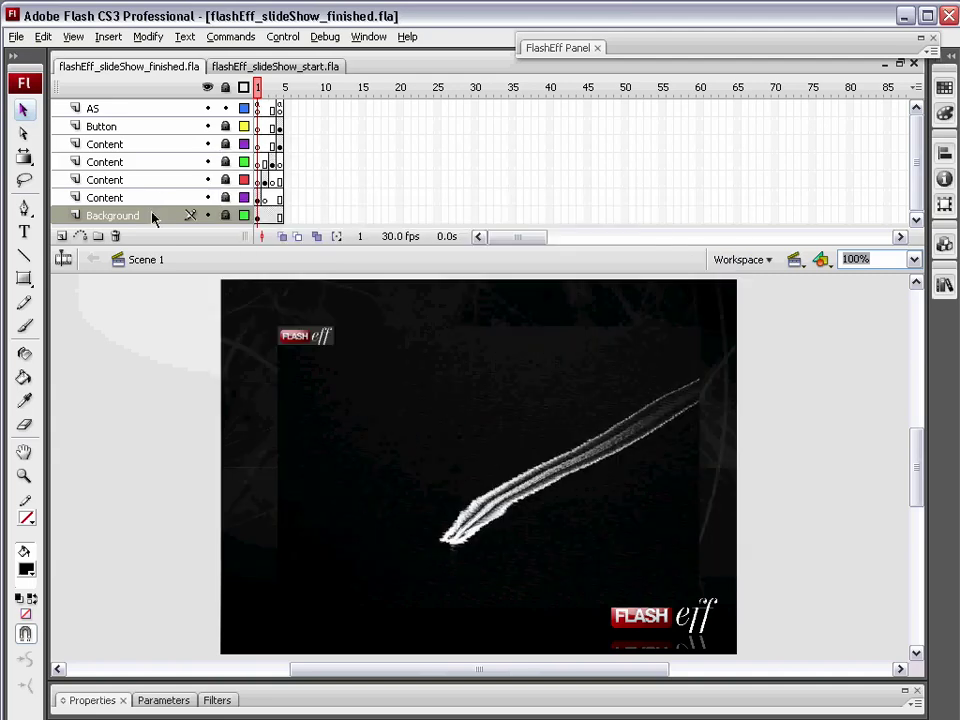
Switch to flashEff_slideShow_start.fla and resize the timeline and stage view
left_click(311, 70)
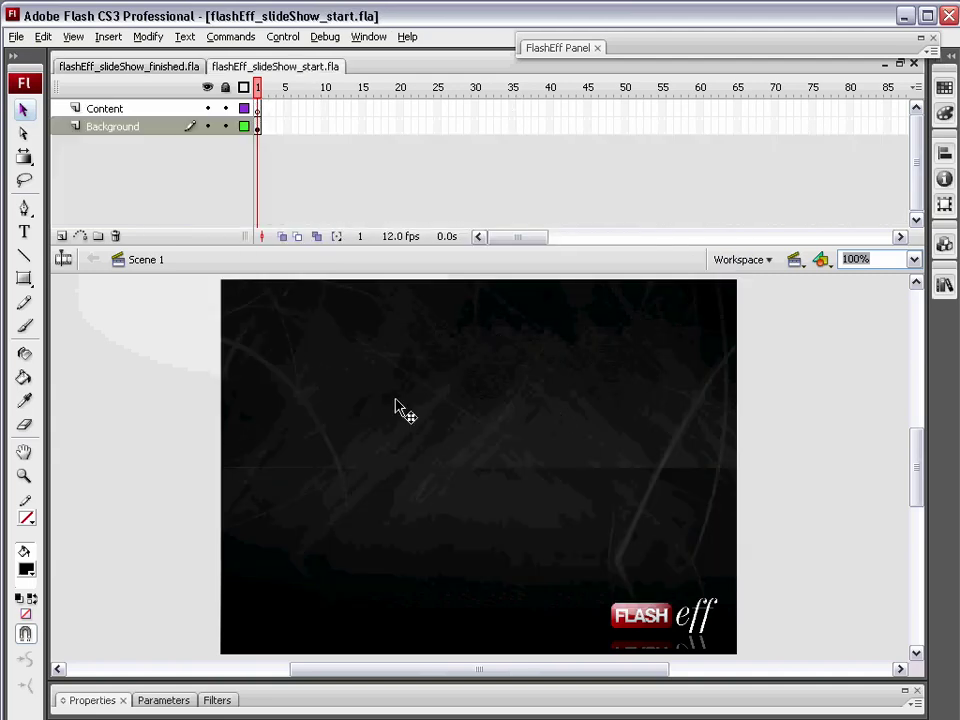
left_click_drag(522, 262, 527, 210)
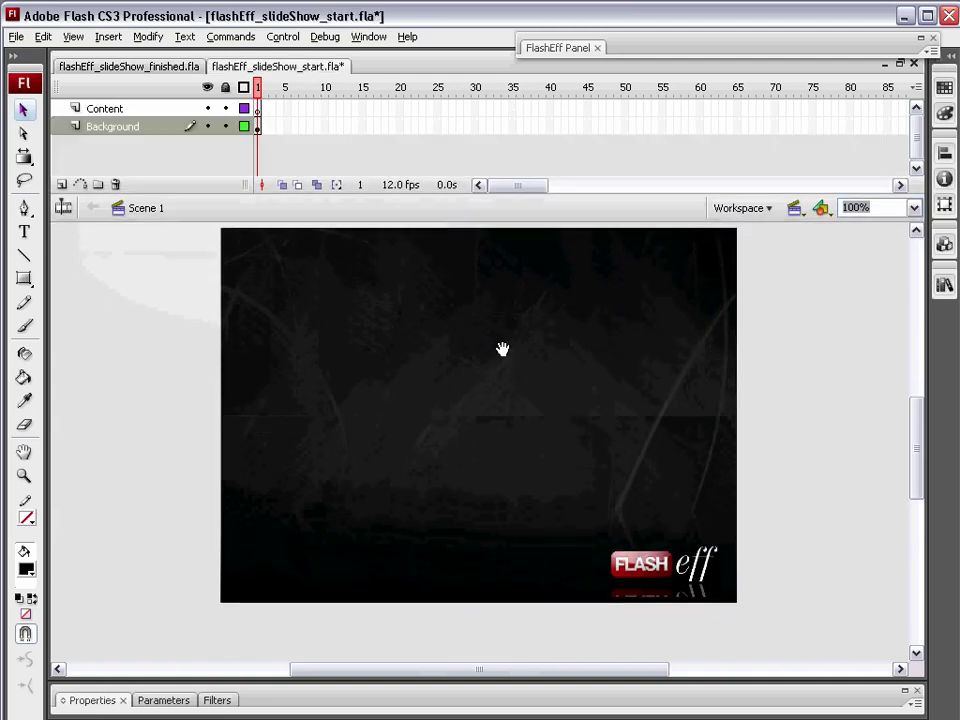
left_click_drag(501, 347, 525, 379)
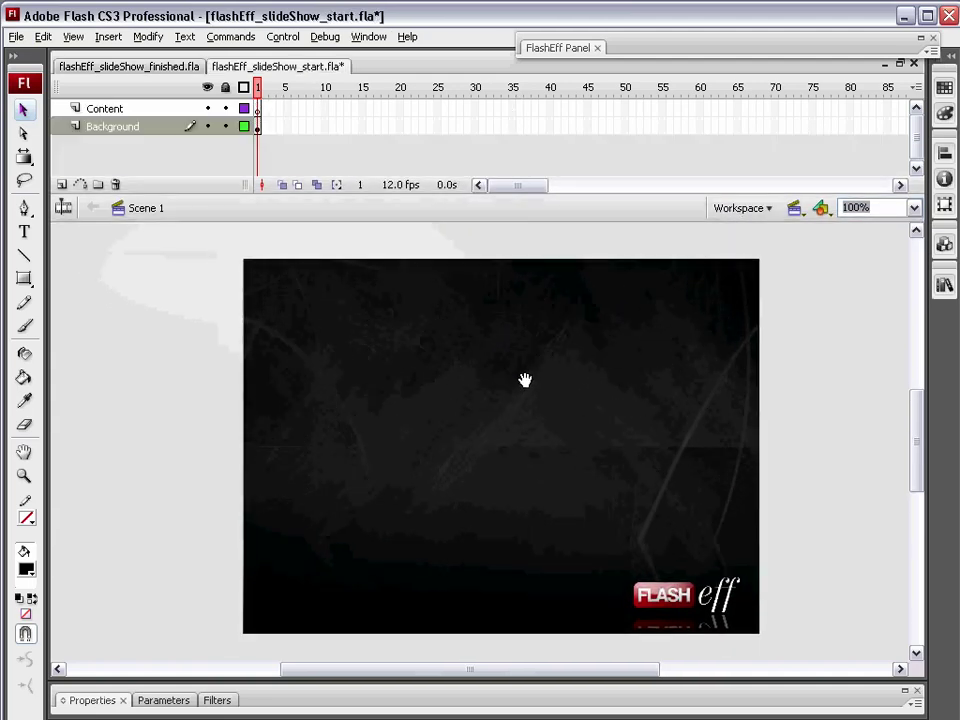
Change the document frame rate from 12 to 30 fps
left_click(343, 692)
key("ctrl+shift+F12")
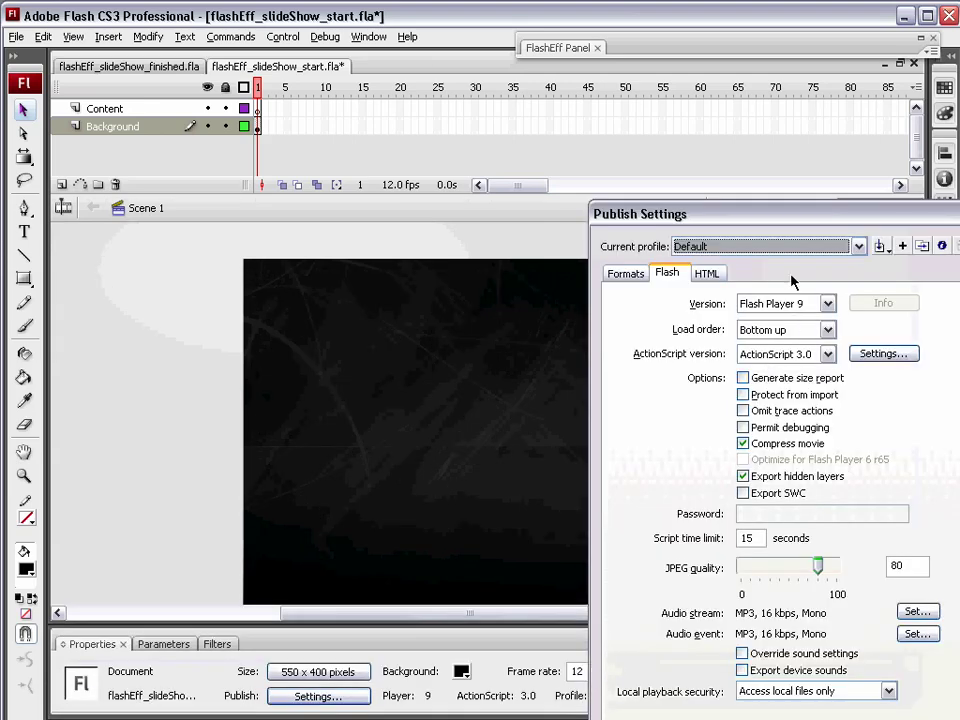
left_click_drag(720, 216, 487, 110)
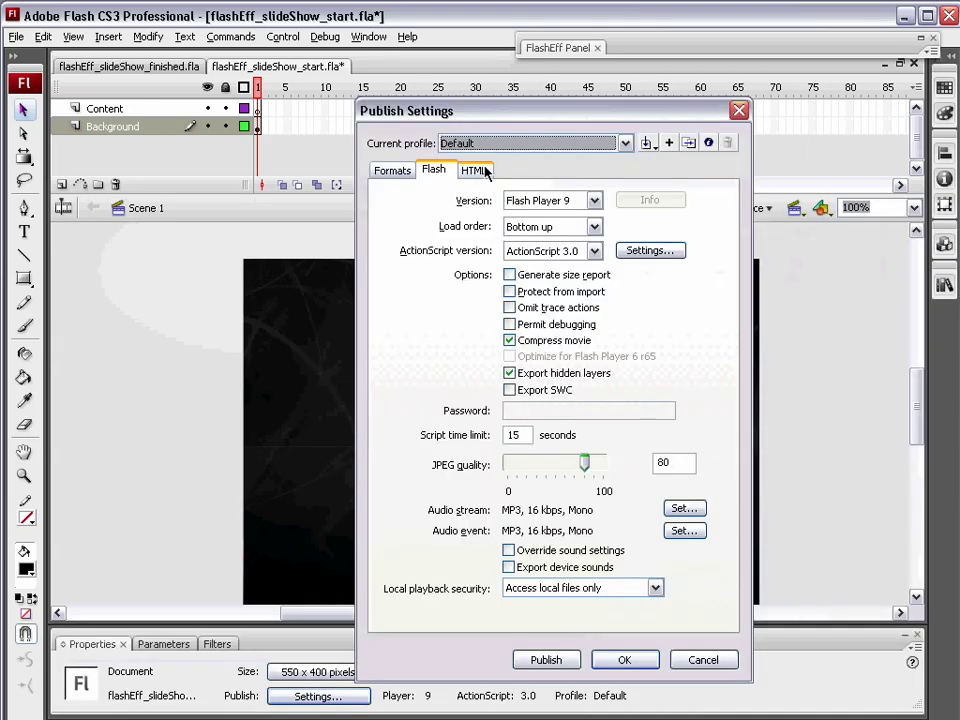
left_click(697, 662)
double_click(583, 671)
type("30")
left_click(401, 640)
Lock the Background layer
left_click(281, 609)
left_click(160, 510)
left_click(226, 126)
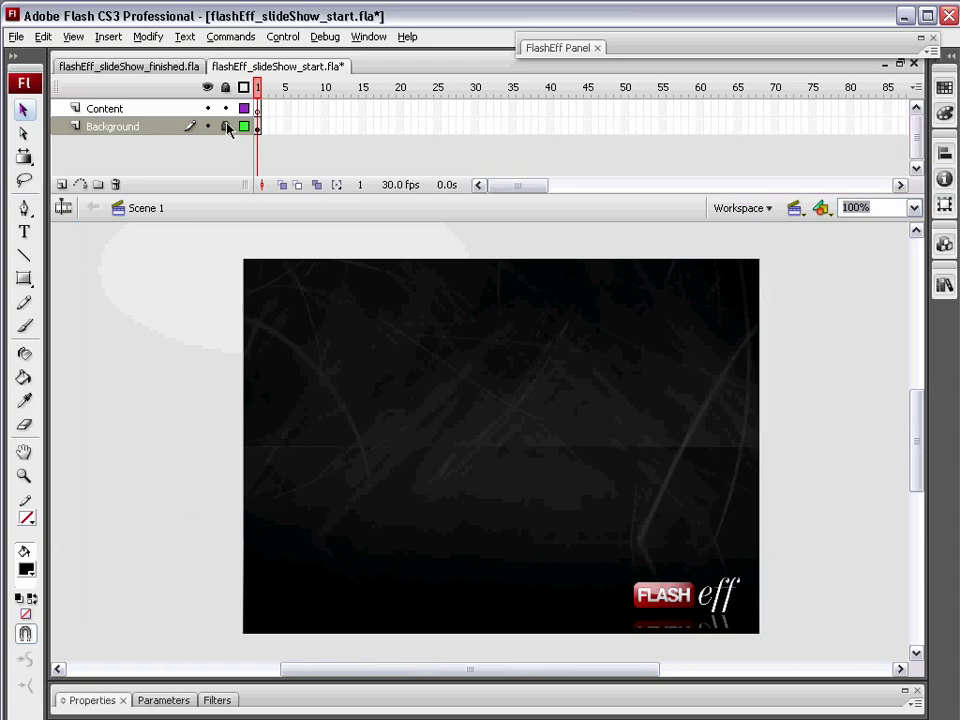
Add a new layer above Background named Images
left_click(62, 186)
double_click(115, 128)
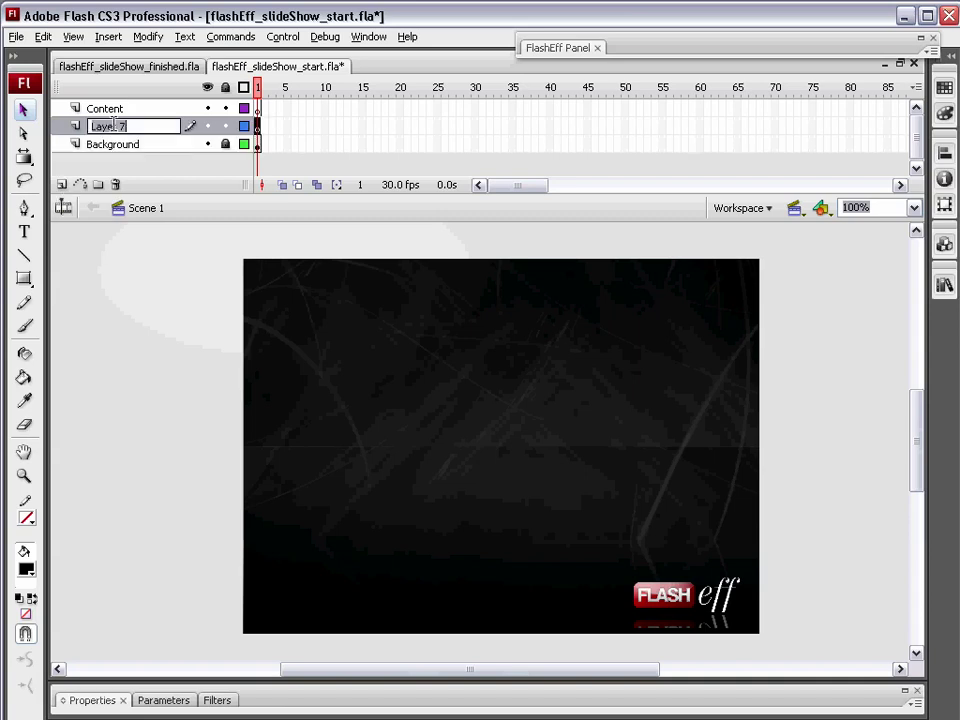
type("Images")
key("Return")
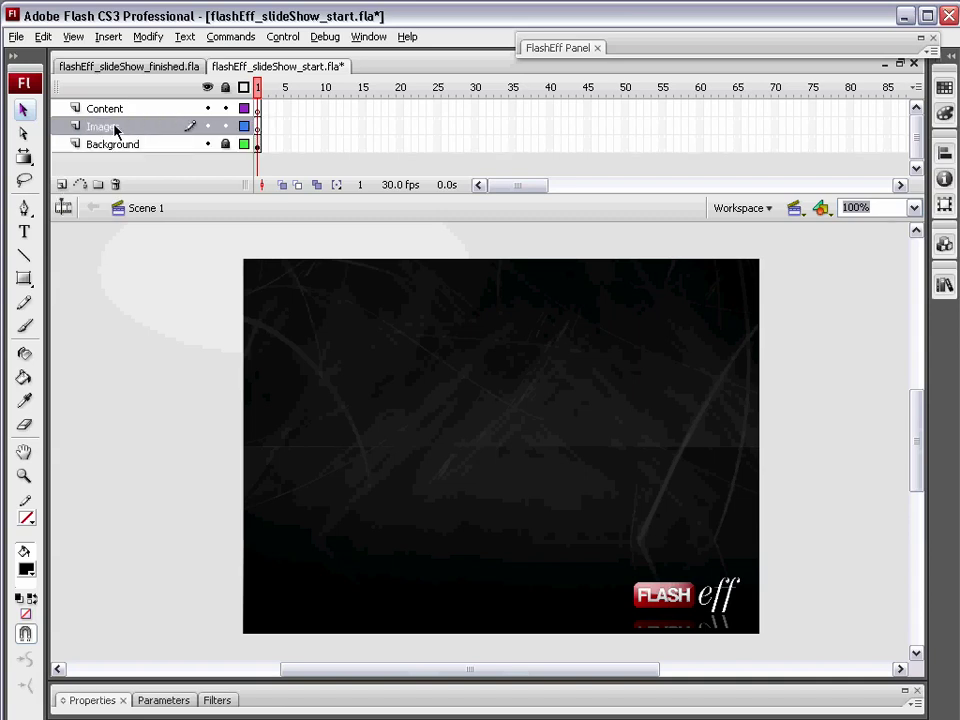
Rename the Content layer to AS
double_click(106, 108)
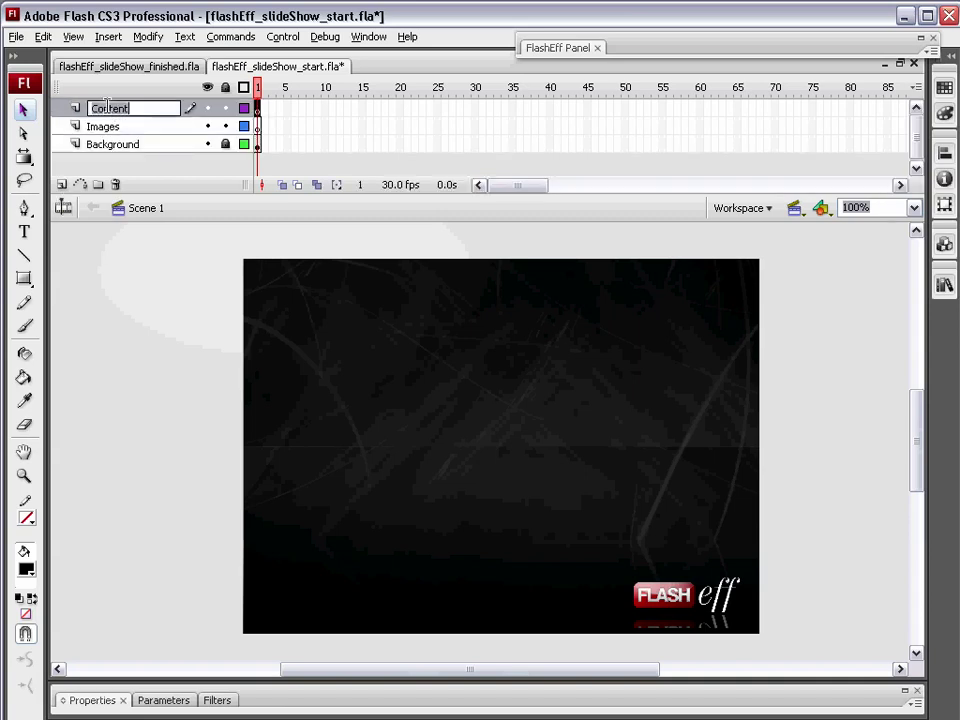
type("AS")
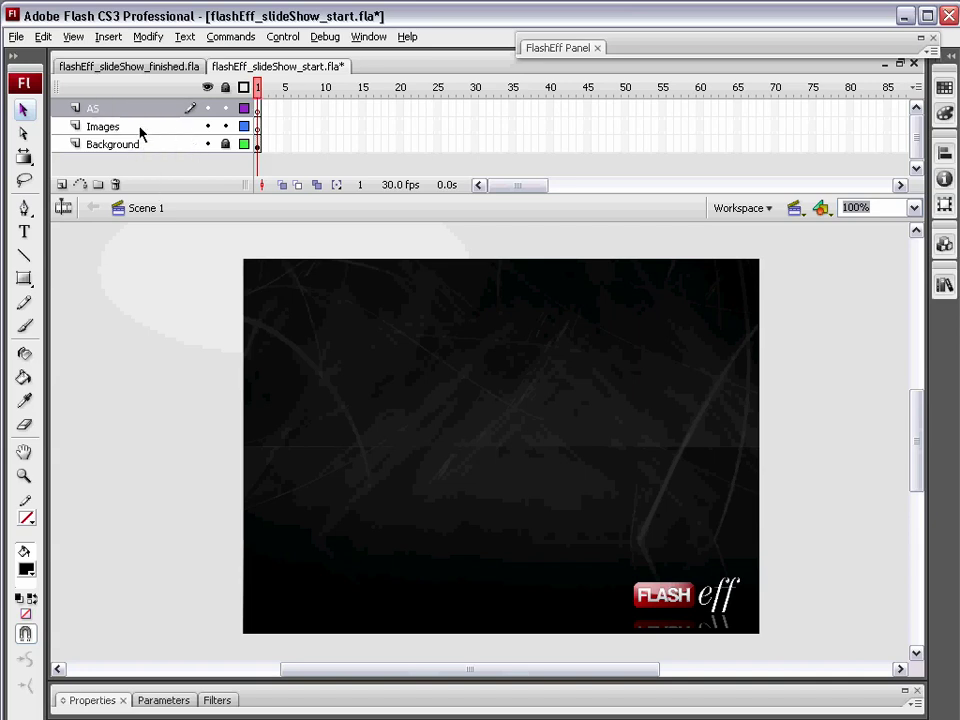
left_click(130, 130)
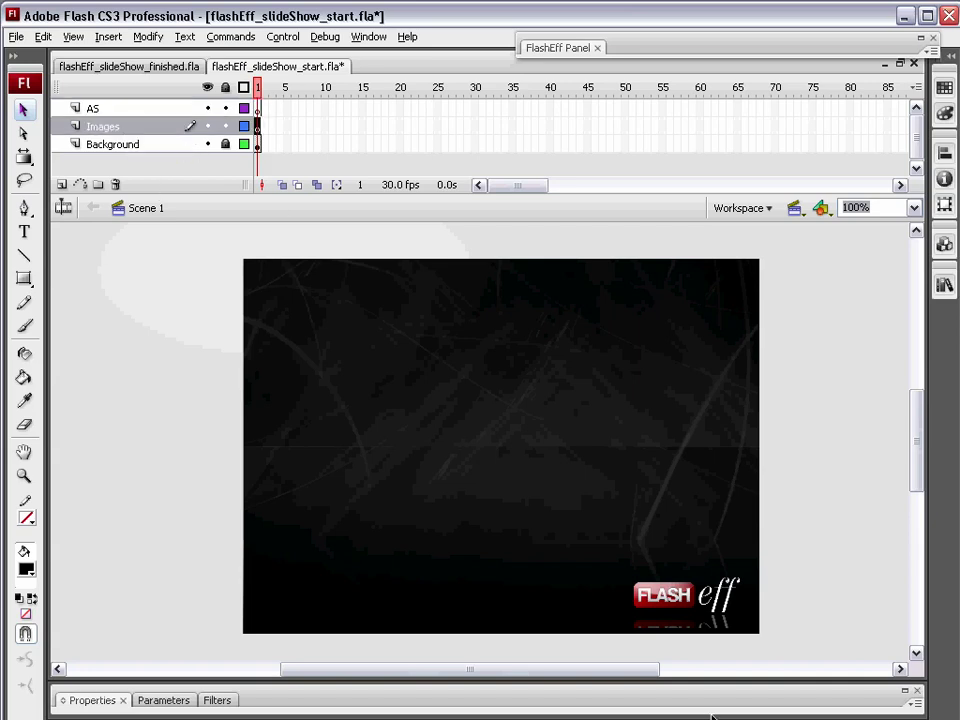
In Adobe Bridge, select blank_sign, blue_suv, couple_horseback_riding and speed_boat JPGs
key("alt+Tab")
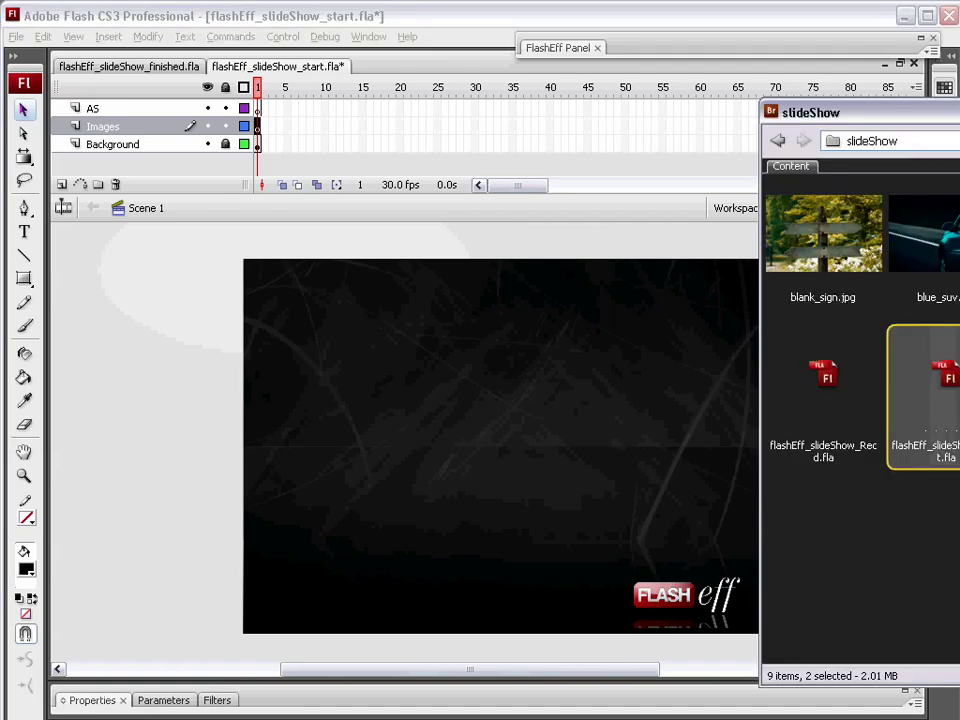
left_click_drag(879, 114, 518, 353)
left_click(290, 470)
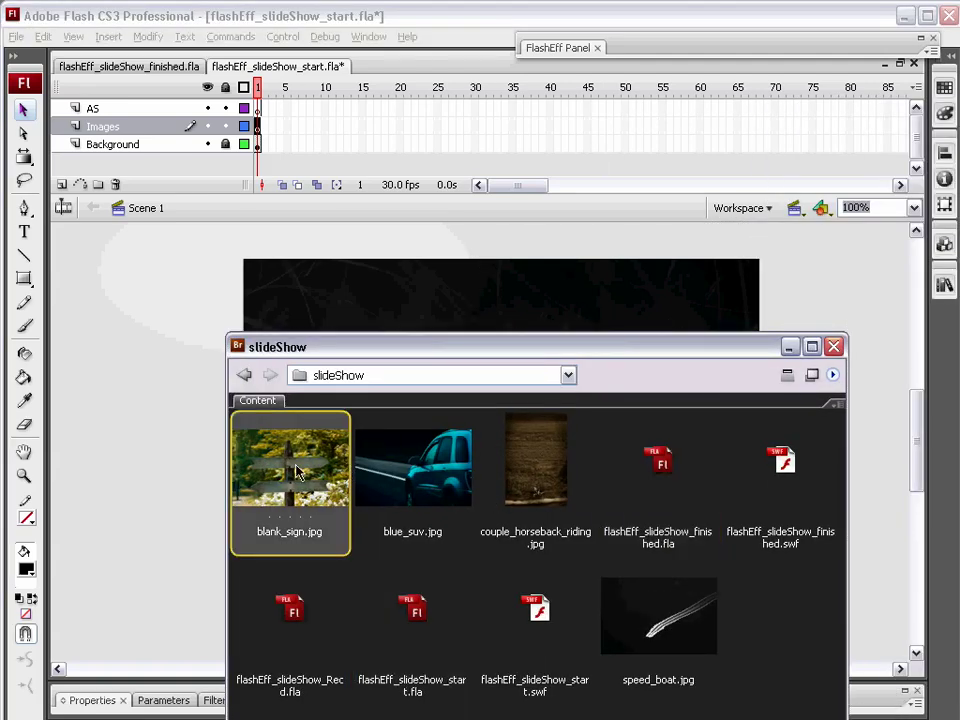
left_click(446, 480, "ctrl")
left_click(518, 478, "ctrl")
left_click(681, 621, "ctrl")
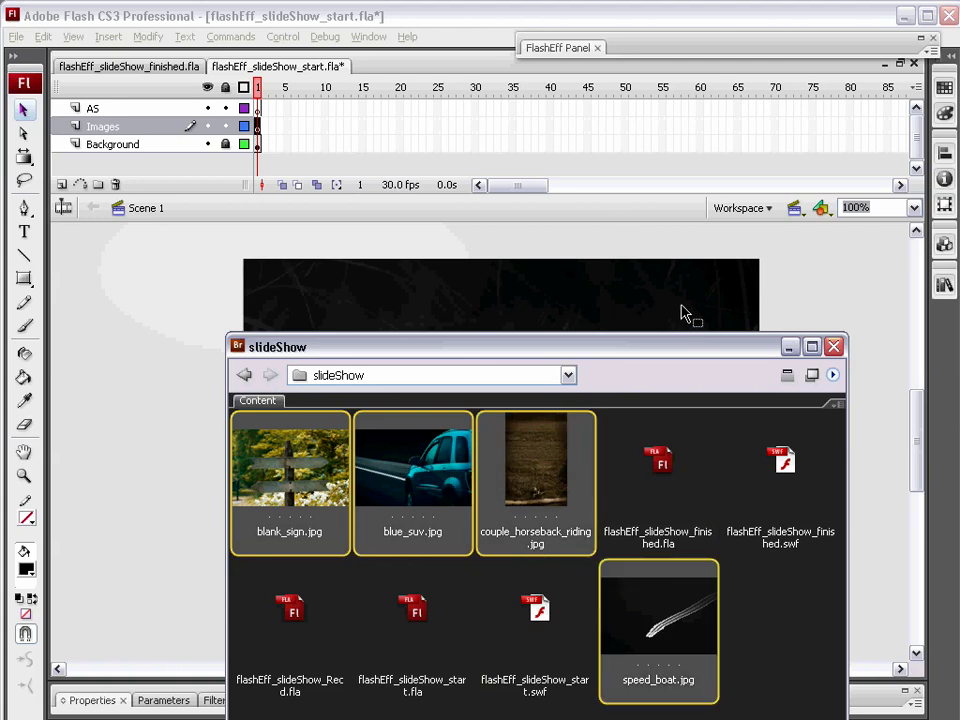
Drag the four selected photos onto the Flash stage and minimise Bridge
left_click_drag(675, 349, 658, 338)
left_click_drag(664, 626, 614, 443)
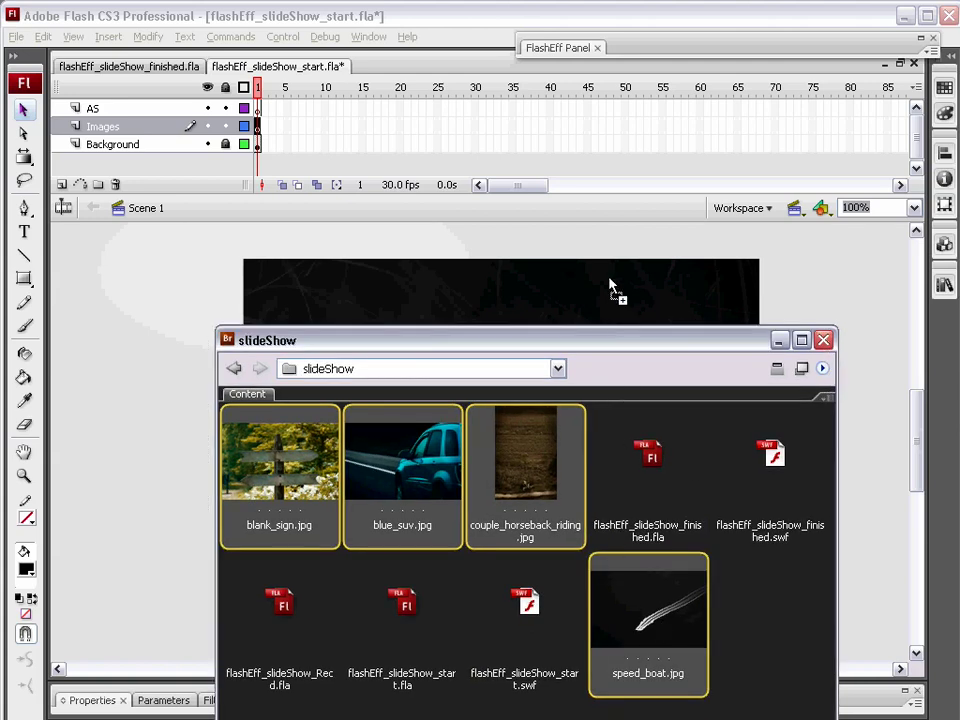
left_click_drag(610, 286, 482, 286)
left_click(779, 340)
Spread the four overlapping photos to separate corners of the stage
left_click(761, 504)
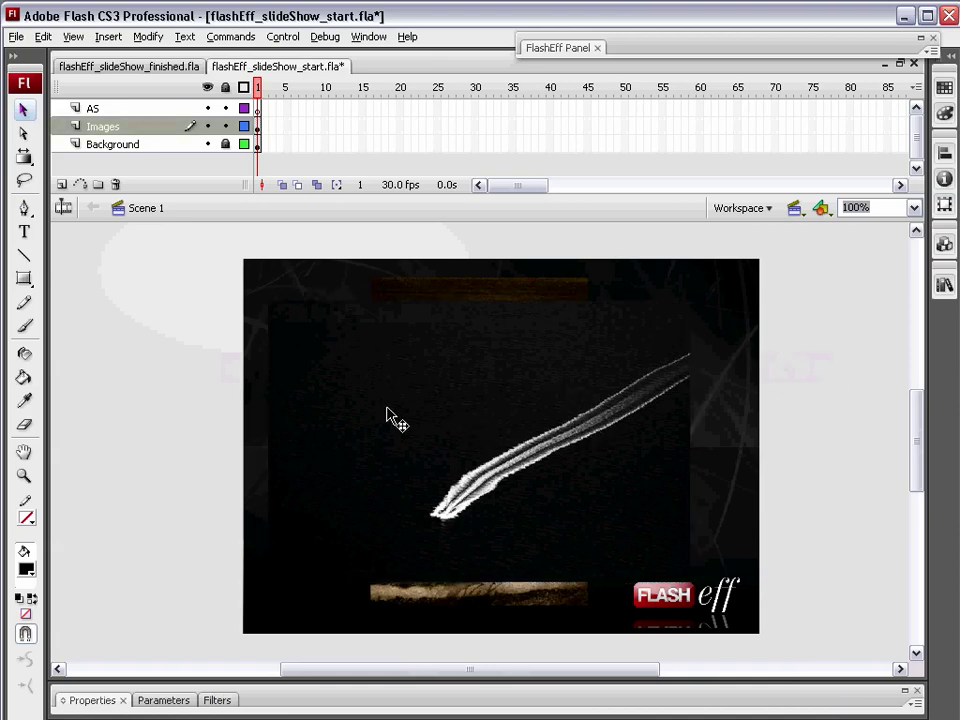
left_click_drag(528, 460, 728, 402)
left_click_drag(463, 532, 213, 487)
left_click_drag(497, 563, 347, 660)
left_click_drag(458, 392, 555, 430)
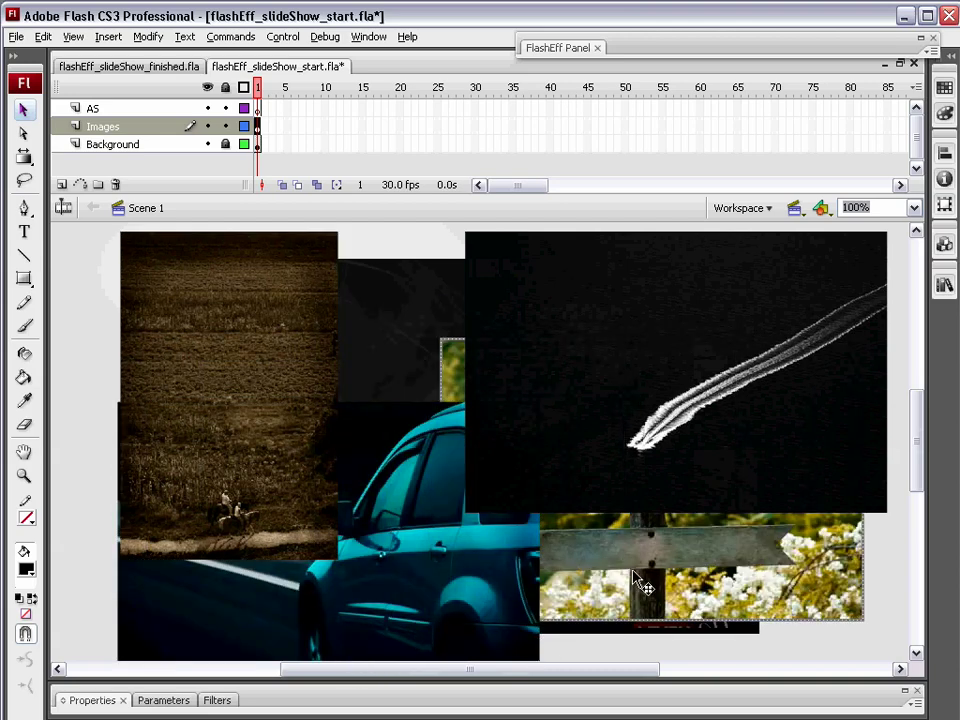
left_click(727, 316)
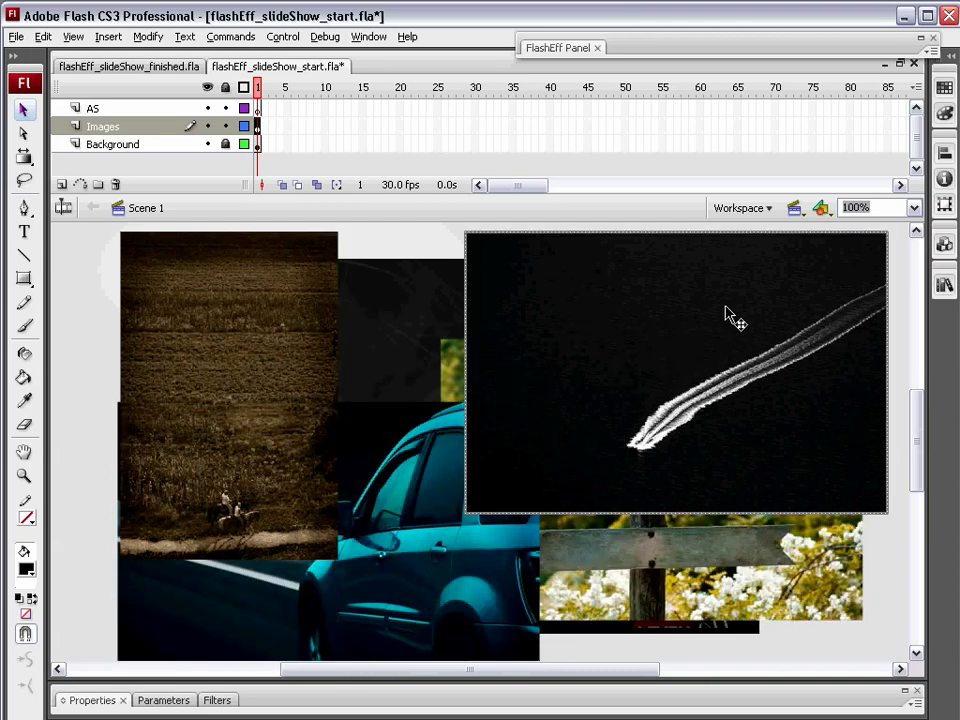
Convert the speed_boat and blue car photos into movie clips mc_Img1 and mc_Img2
key("F8")
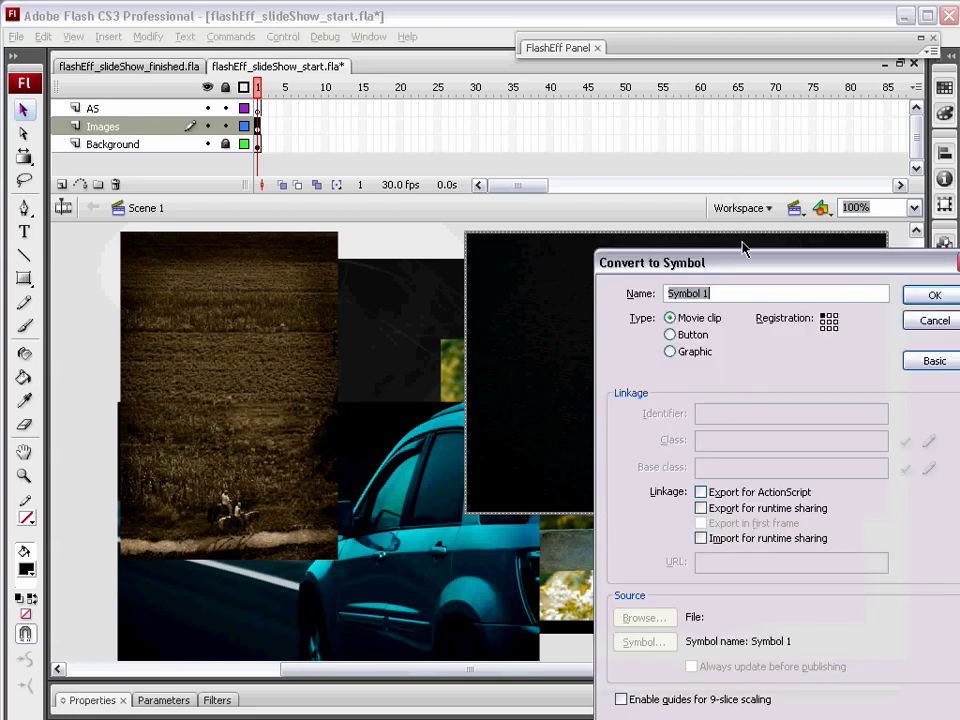
left_click_drag(750, 259, 610, 176)
type("mc_IMg1")
key("Return")
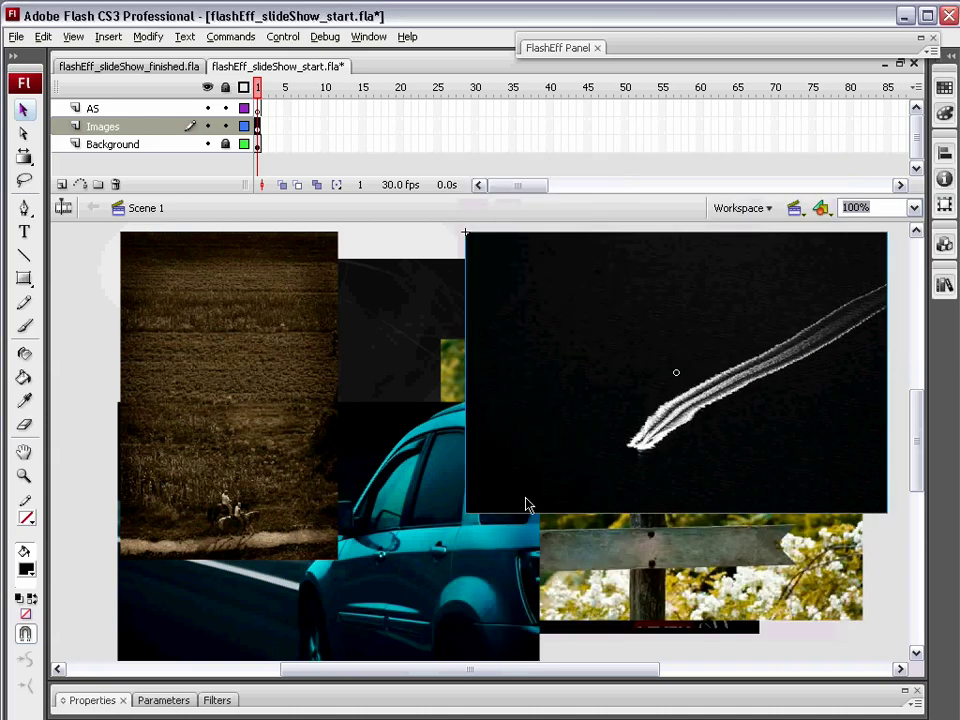
key("F8")
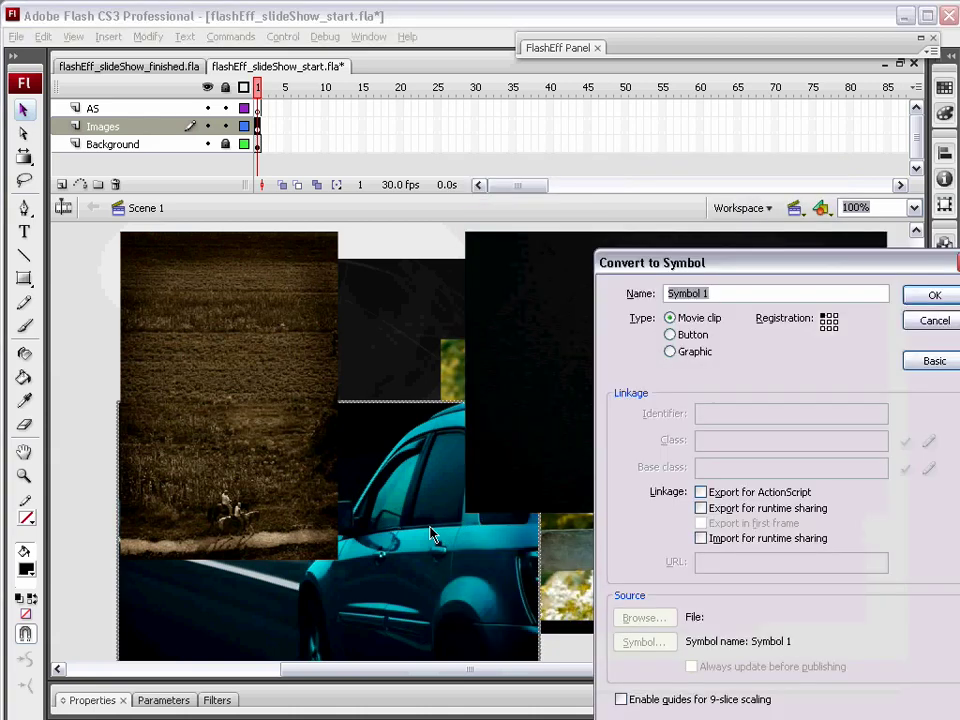
type("MC")
key("BackSpace")
key("BackSpace")
type("mc_Img2")
key("Return")
Convert the sepia field and blank_sign photos into movie clips mc_Img3 and mc_Img4
left_click(237, 343)
key("F8")
type("ma")
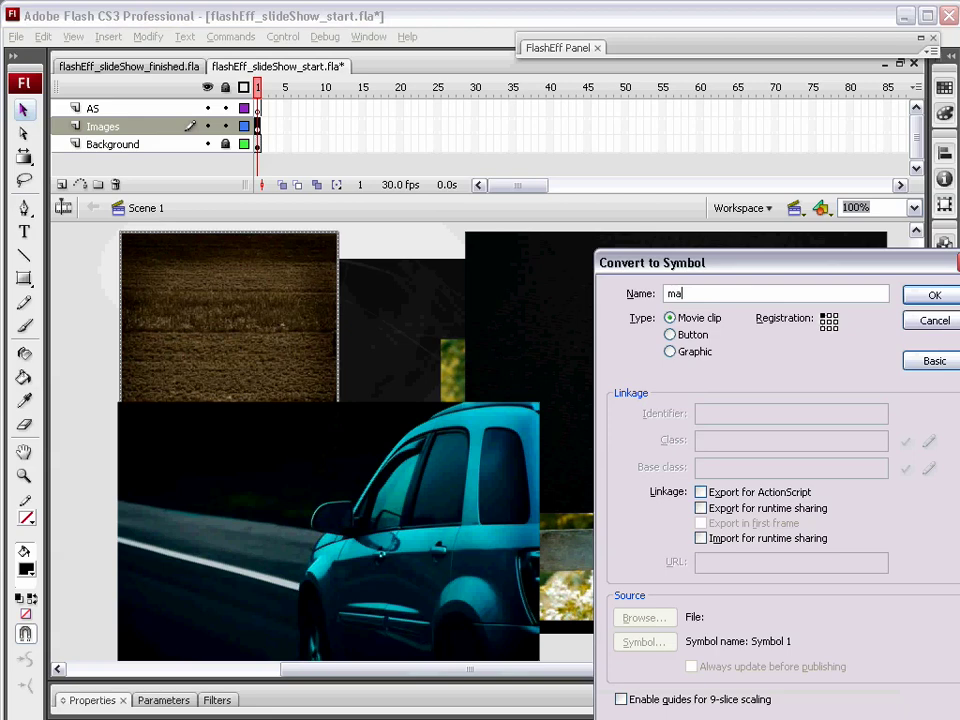
type("c_Img3")
key("Return")
left_click(632, 553)
key("F8")
type("mc")
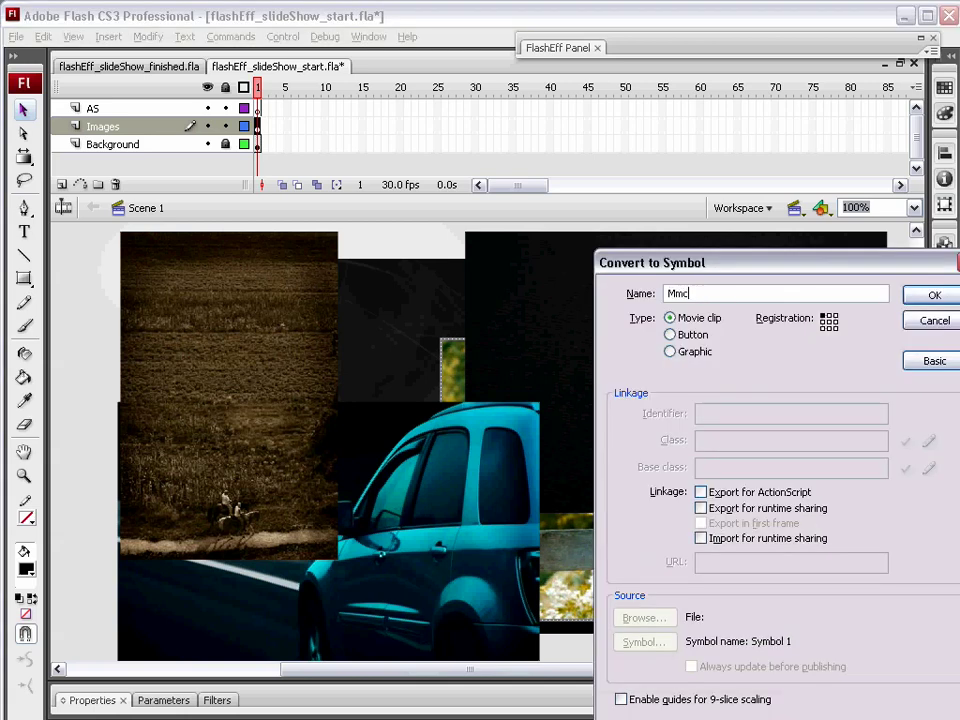
type("_Img4")
left_click_drag(815, 264, 645, 192)
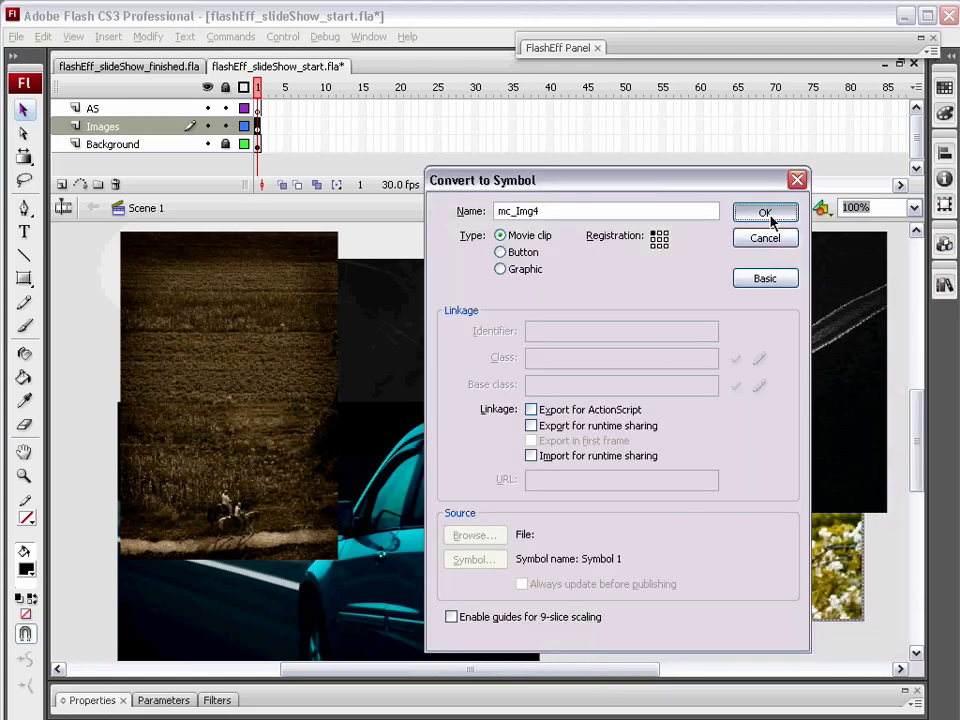
left_click(766, 212)
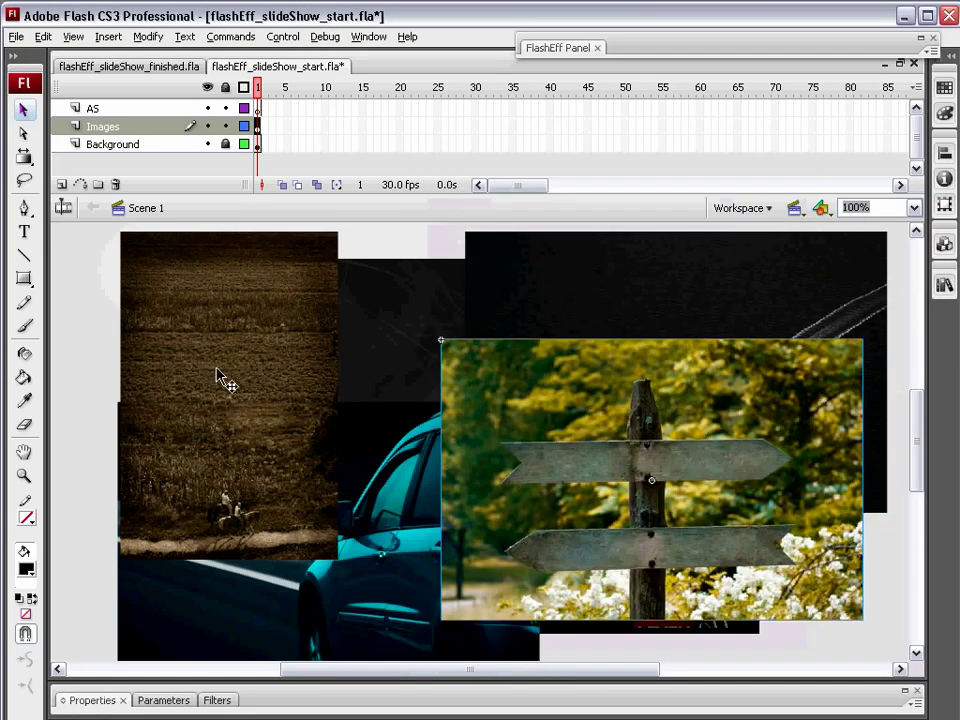
Distribute all four selected images to their own layers
key("ctrl+a")
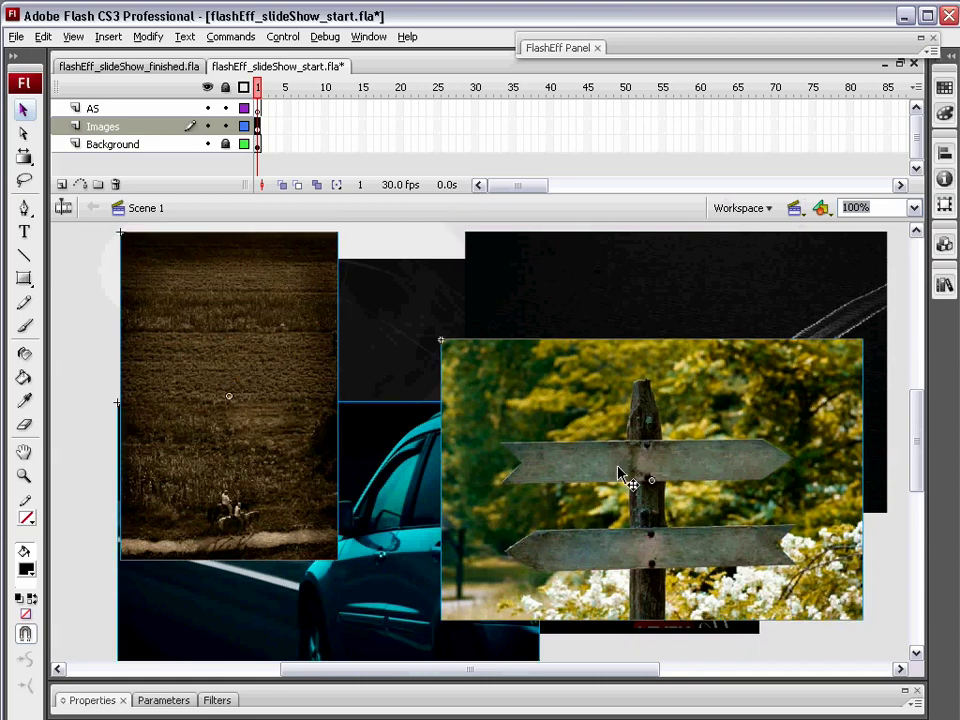
right_click(510, 367)
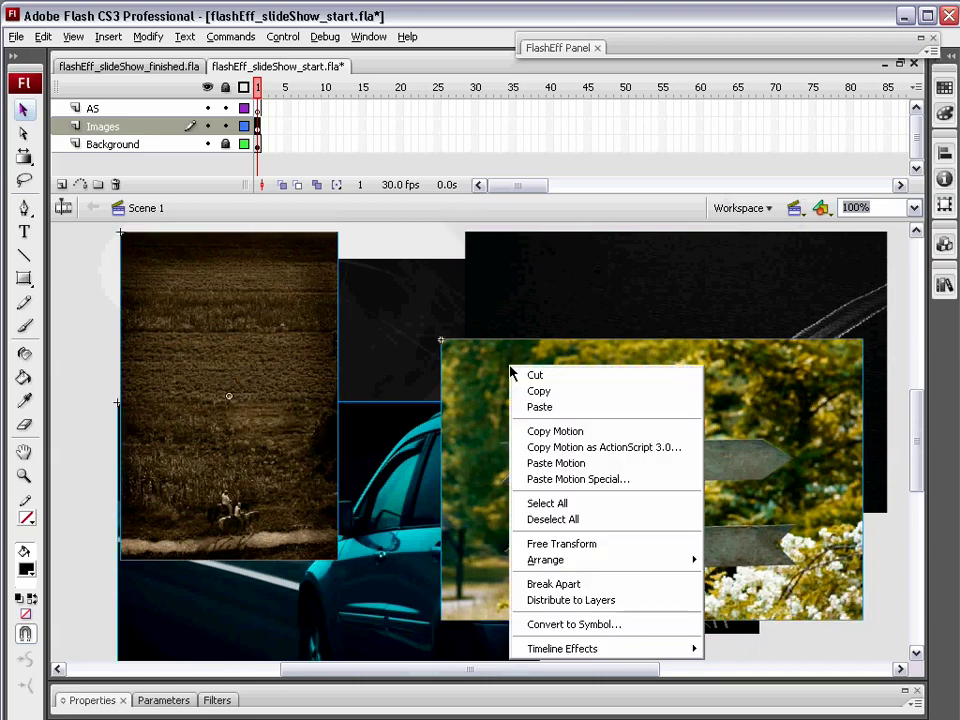
left_click(584, 598)
left_click_drag(242, 196, 229, 312)
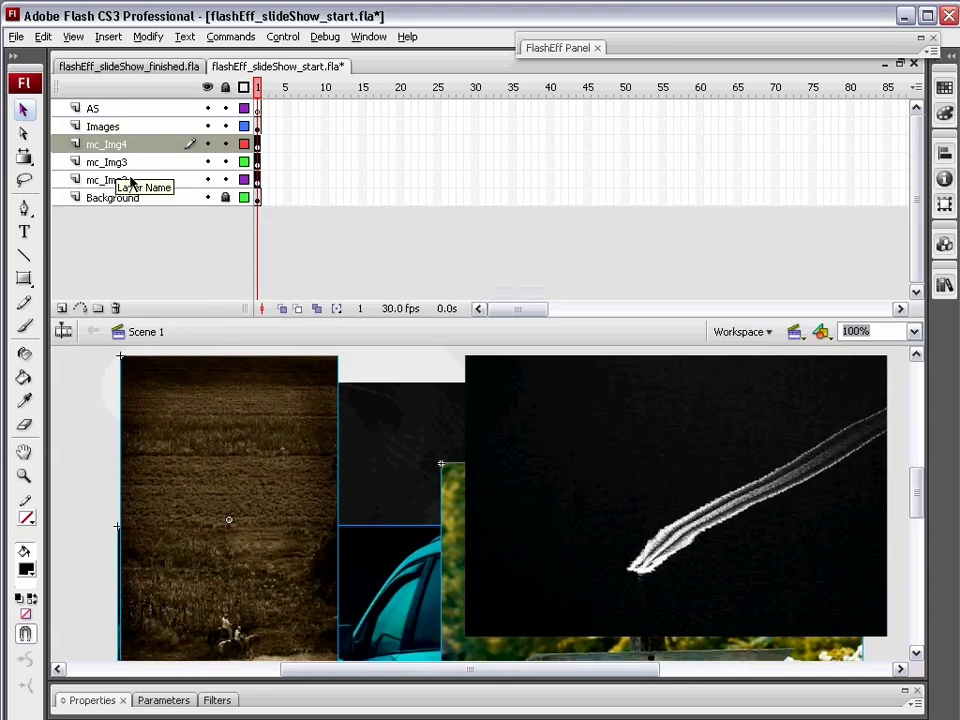
Move the Images layer below mc_Img2 and rename it mc_Img1
left_click(122, 128)
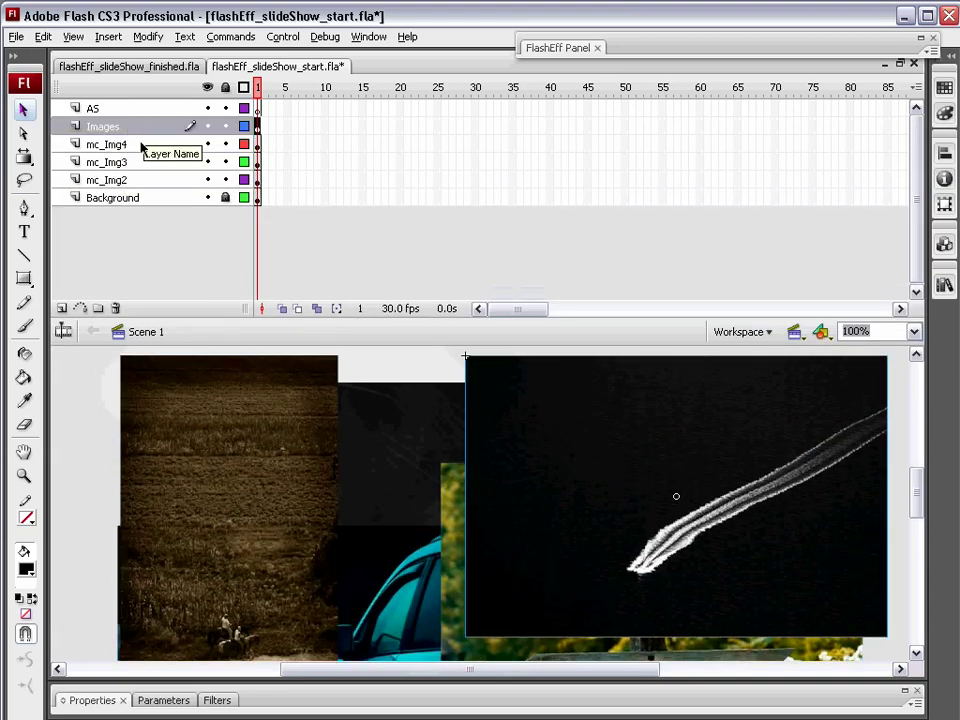
left_click_drag(132, 131, 125, 195)
double_click(112, 181)
type("mc_")
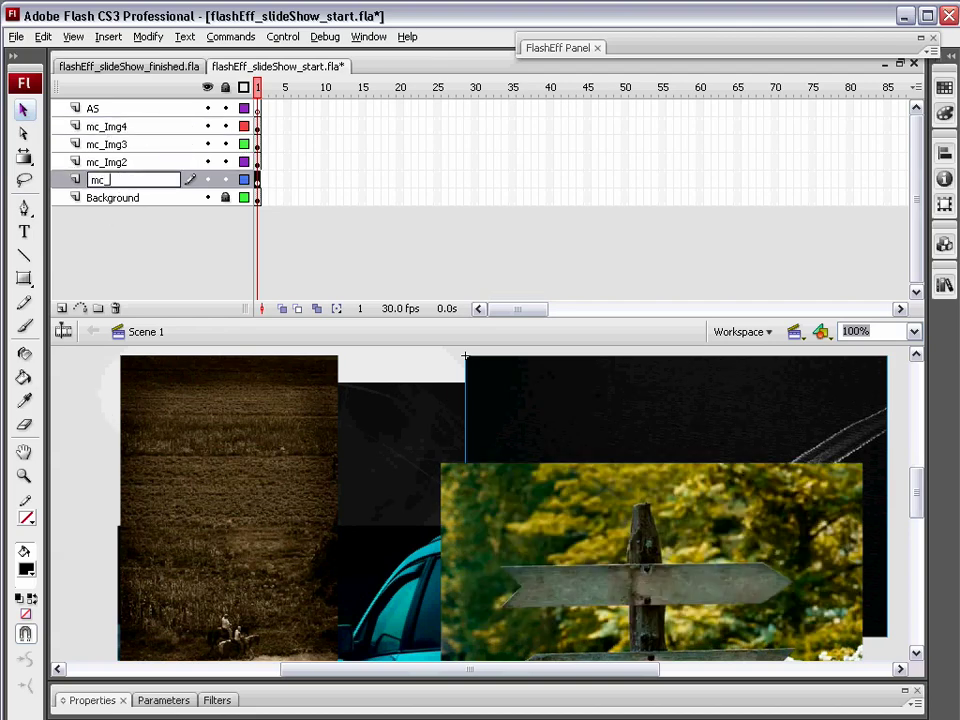
key("Return")
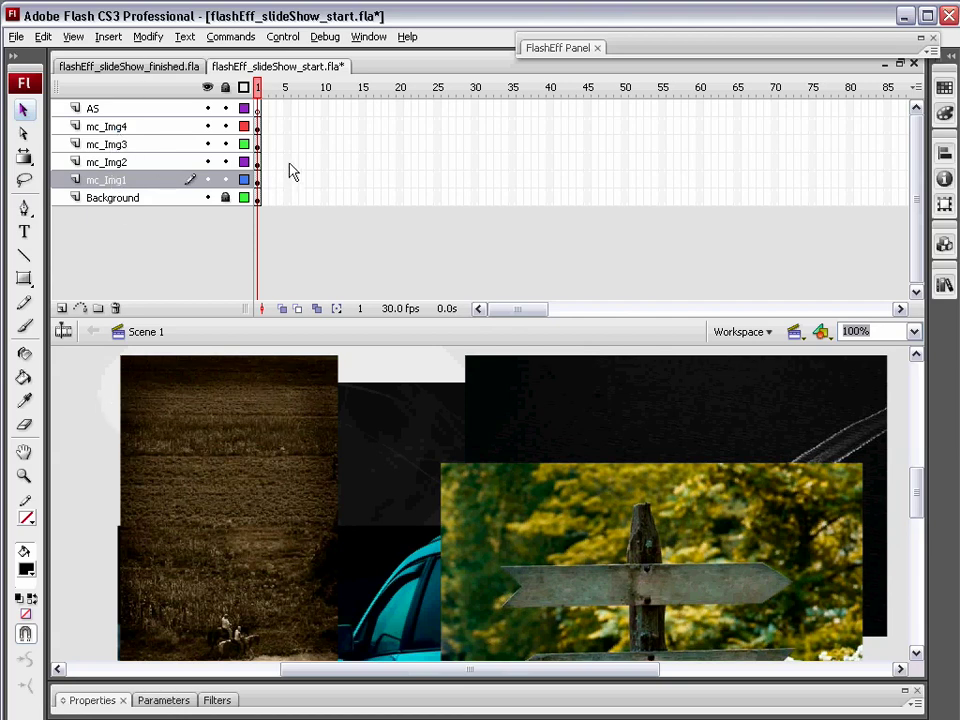
Align the four images by bottom edge and horizontal centre, then nudge the stack upward
left_click_drag(302, 322, 302, 76)
left_click_drag(63, 163, 857, 557)
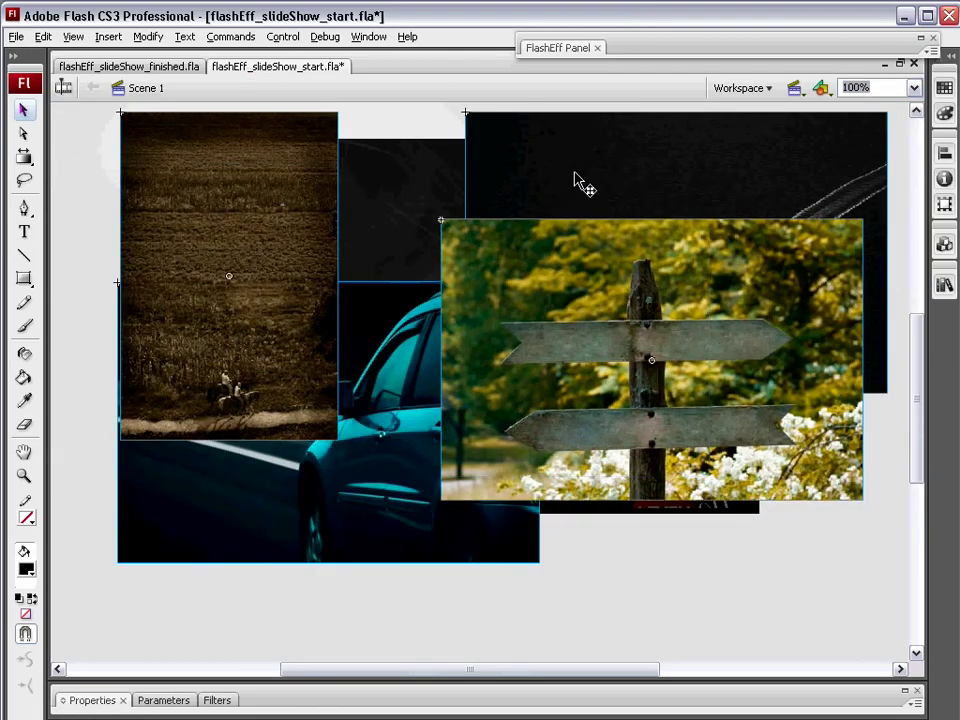
left_click(381, 42)
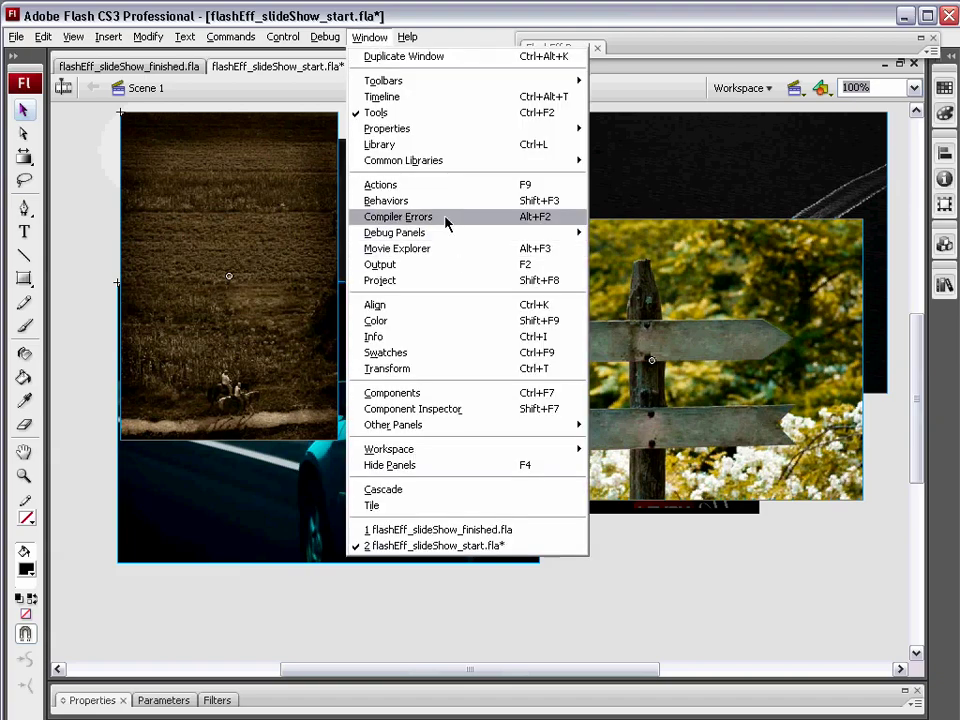
left_click(403, 307)
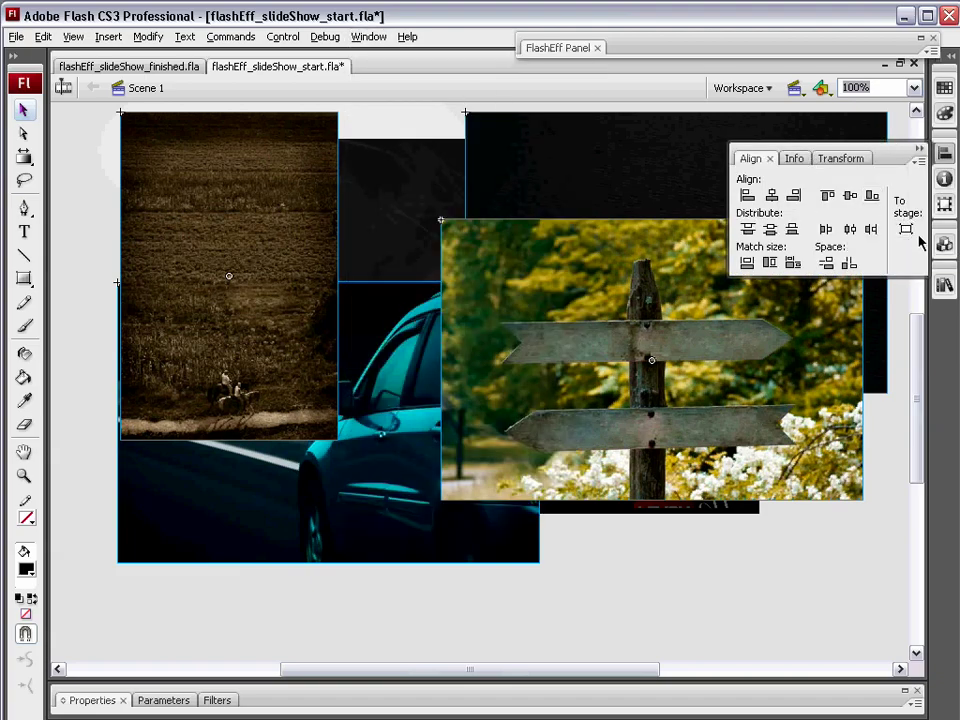
left_click(874, 198)
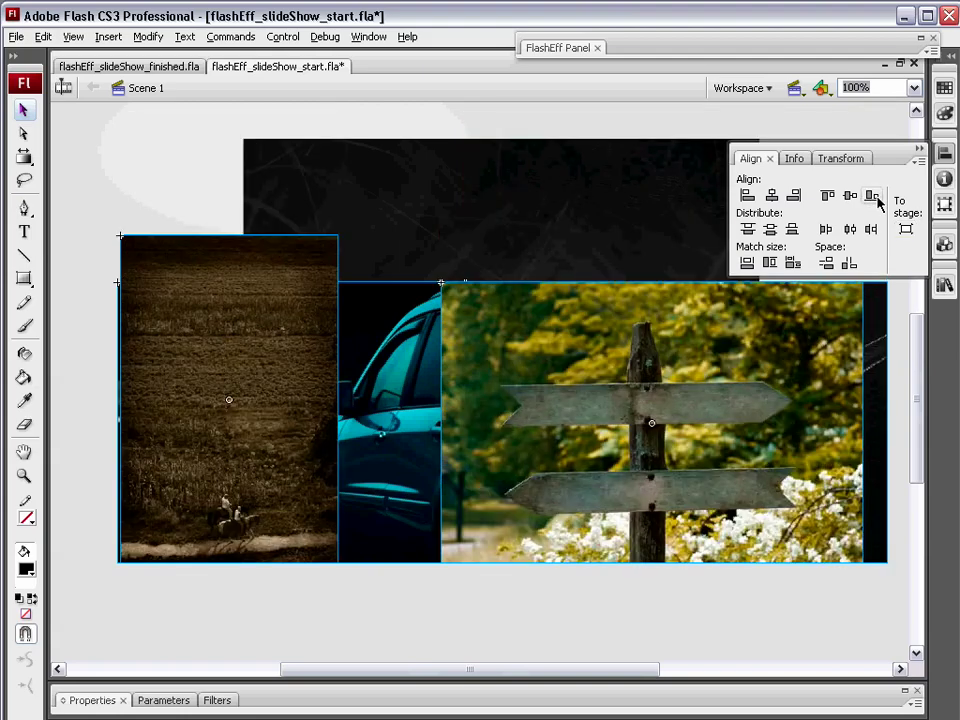
left_click(772, 196)
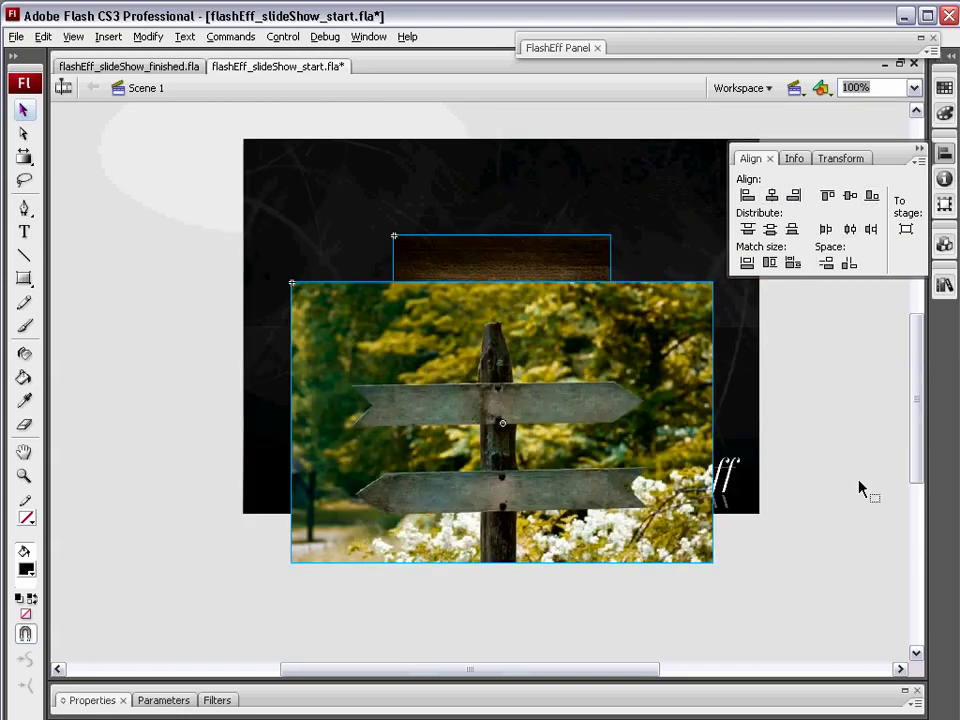
left_click_drag(276, 643, 777, 300)
key("Up")
key("Up")
key("Up")
key("Up")
key("Up")
key("Up")
key("Up")
key("Up")
key("Up")
key("Up")
key("Up")
key("Up")
key("Up")
key("Up")
key("Up")
key("Up")
key("Up")
key("Up")
key("Up")
key("Up")
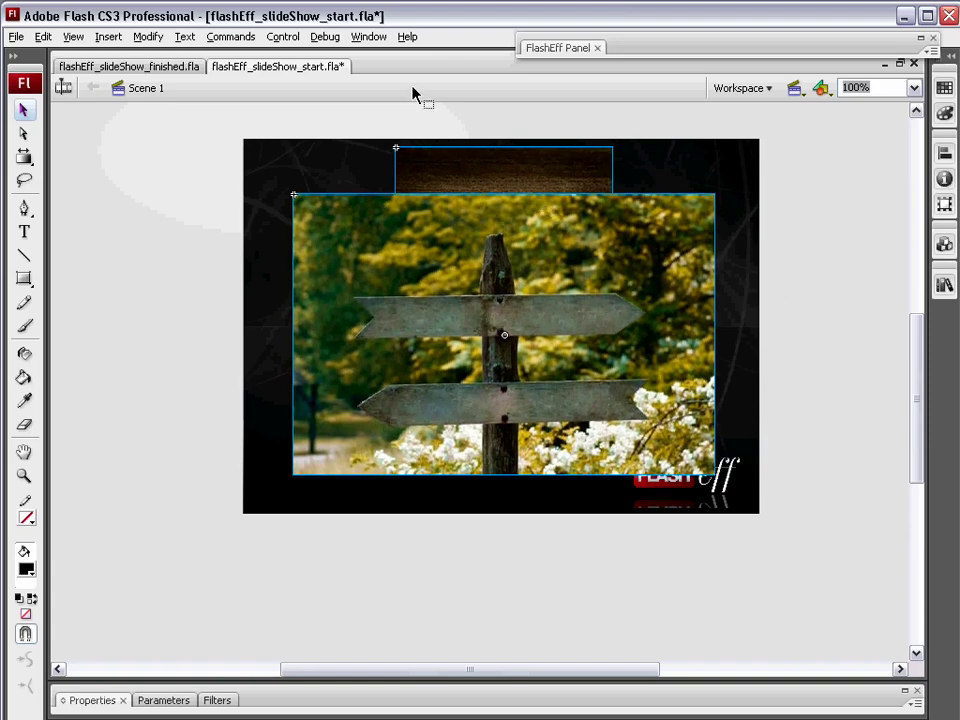
Insert frames across all layers so each one extends to frame 4
key("ctrl+alt+t")
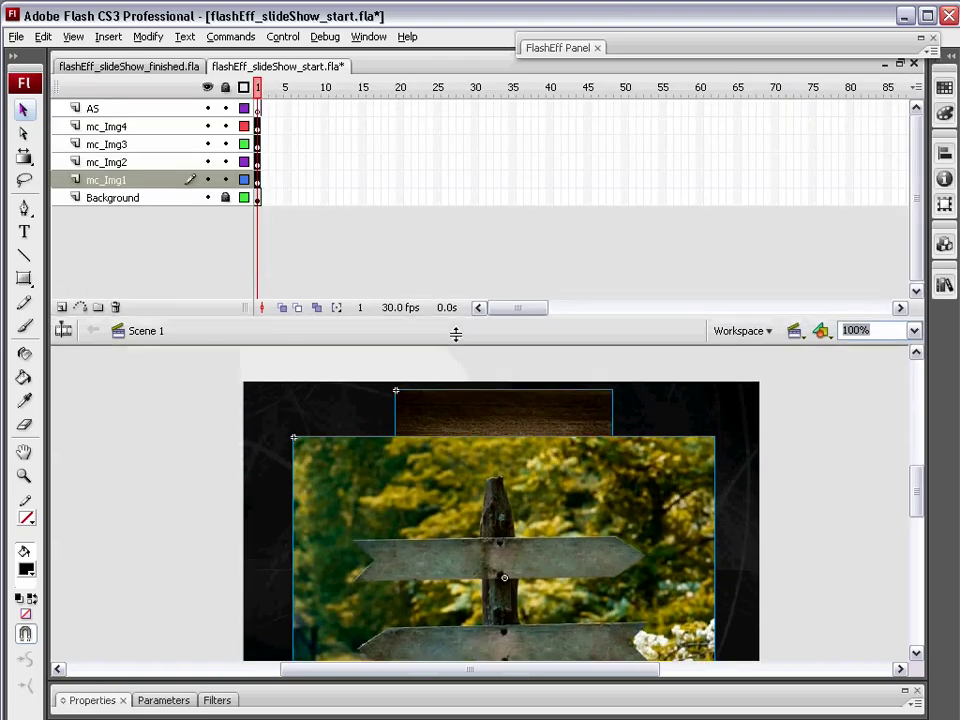
left_click_drag(455, 334, 456, 270)
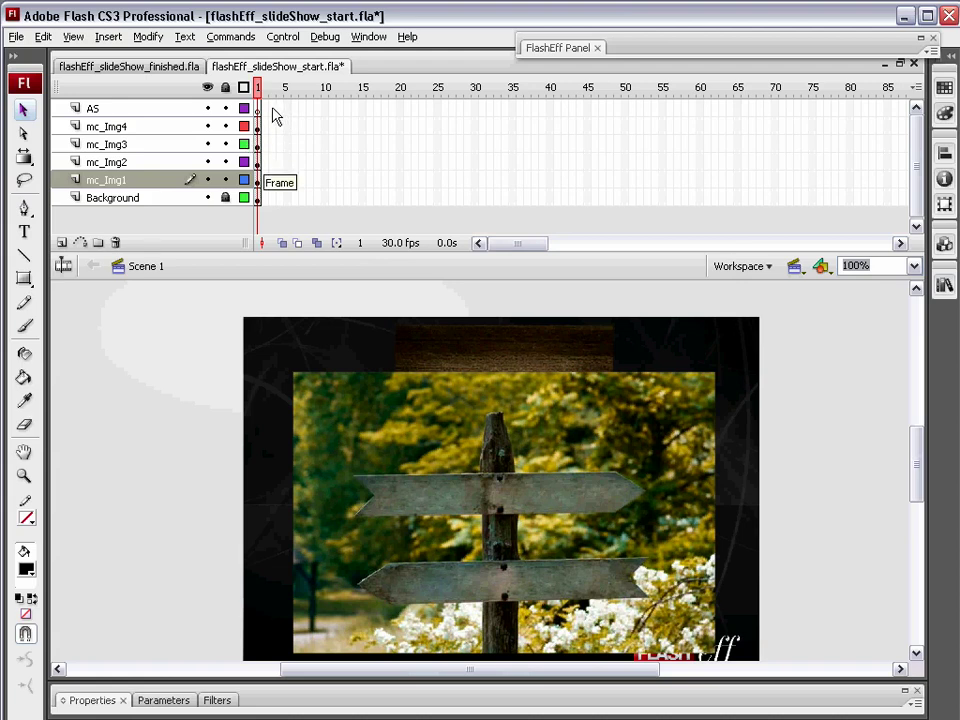
left_click_drag(270, 108, 281, 197)
key("F5")
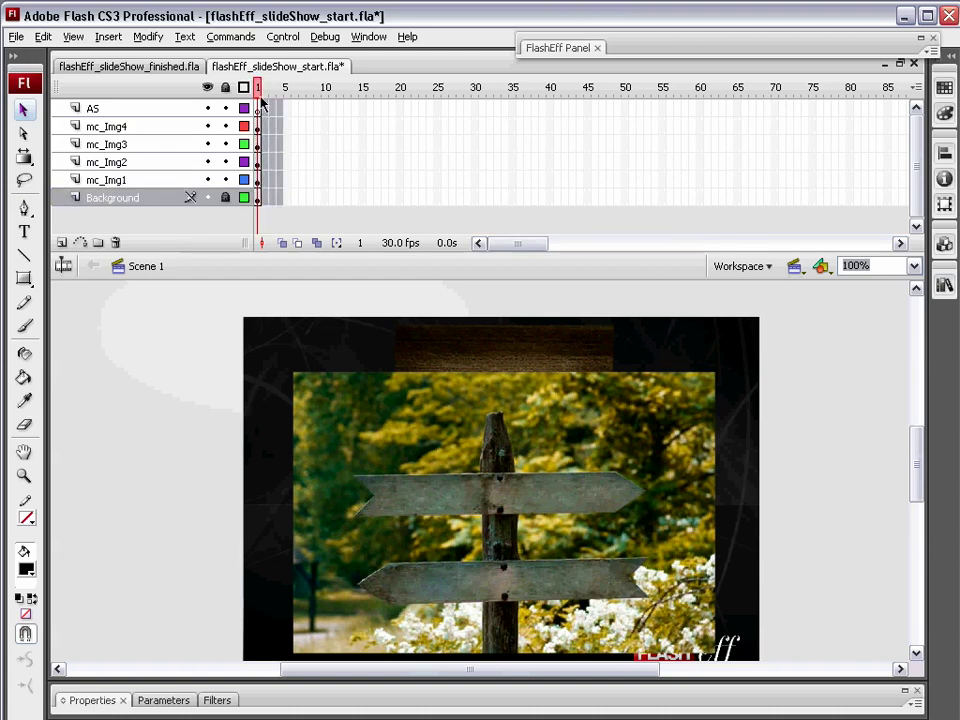
right_click(281, 120)
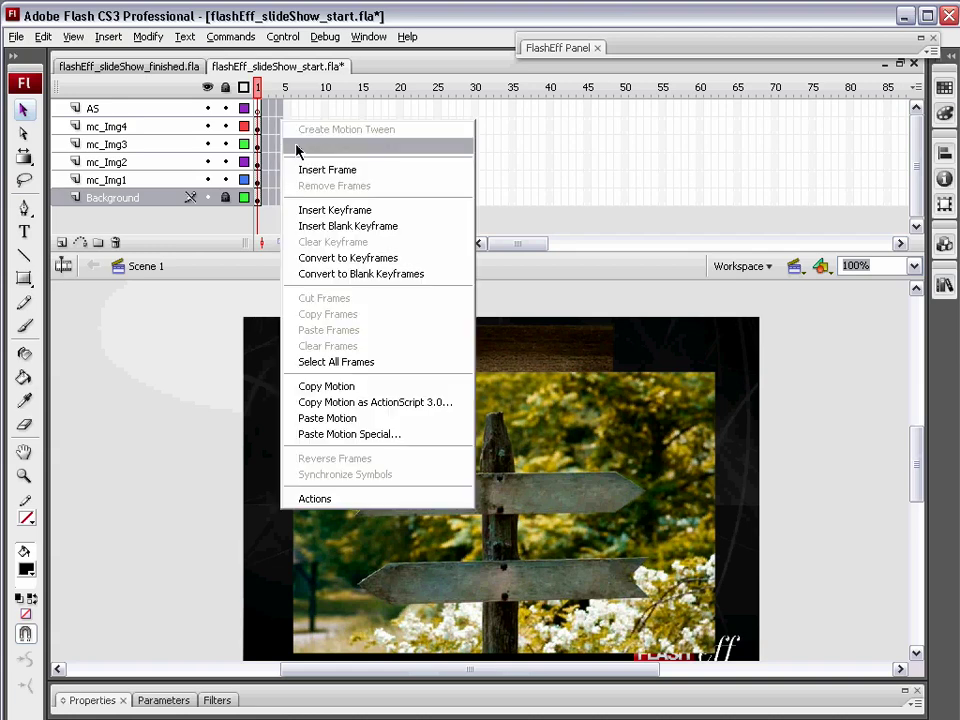
left_click(313, 170)
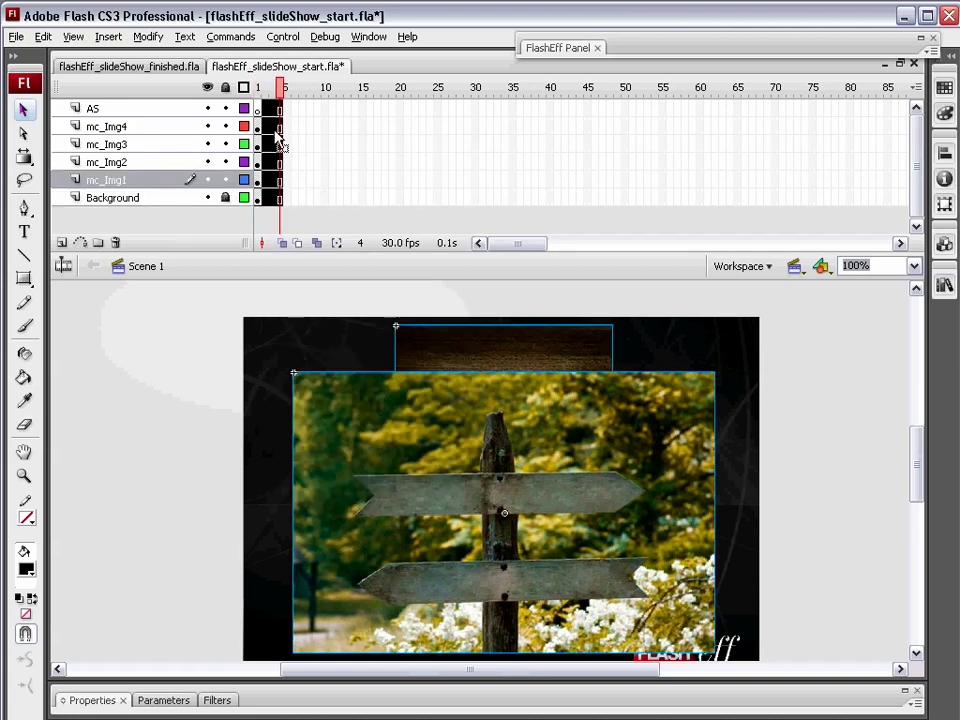
Shift keyframes on mc_Img2 and mc_Img4 so speed boat shows first, blue SUV second
left_click(258, 182)
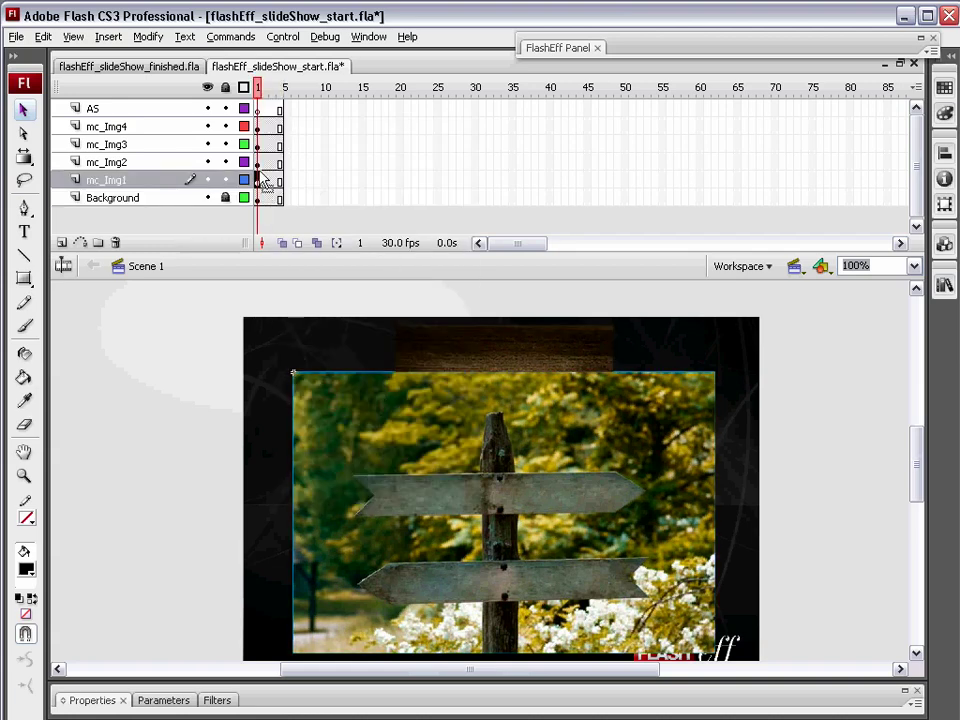
left_click(257, 163)
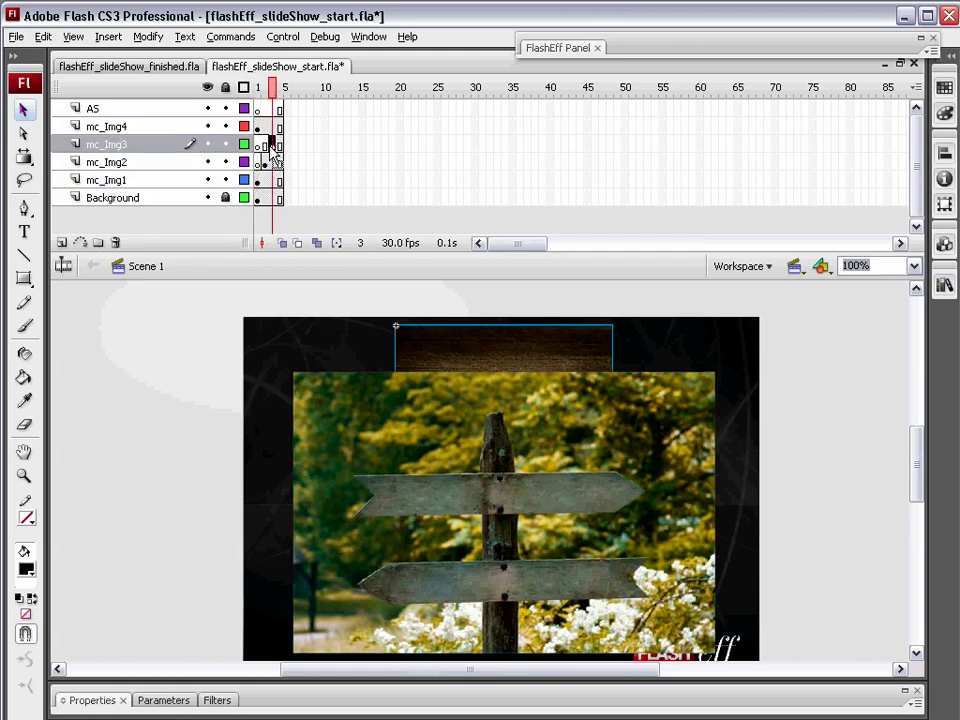
left_click(258, 127)
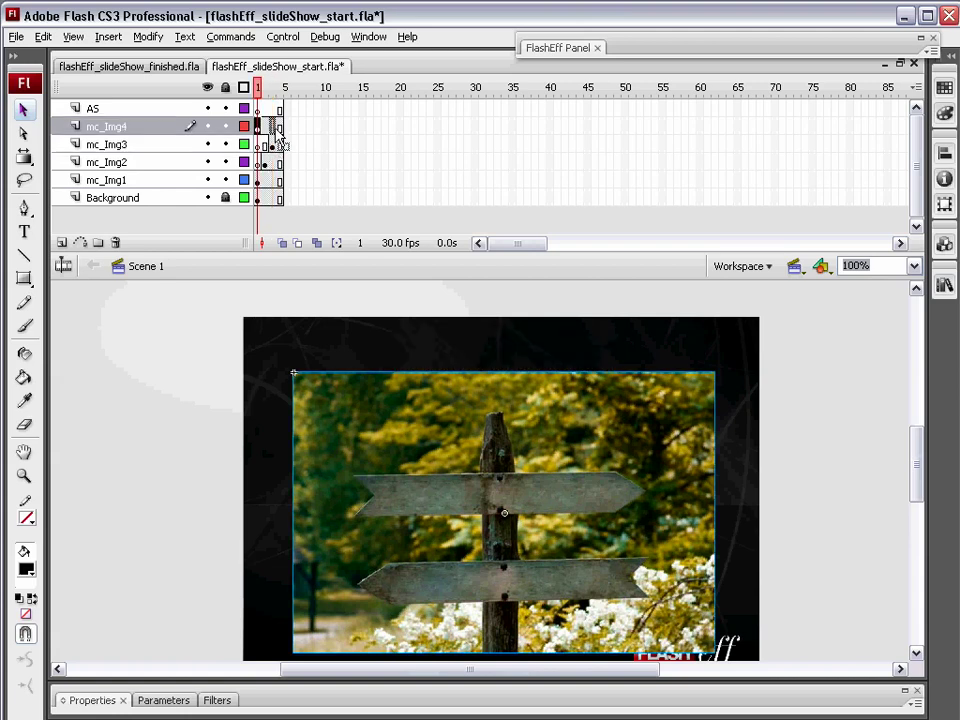
left_click(279, 128)
left_click(259, 181)
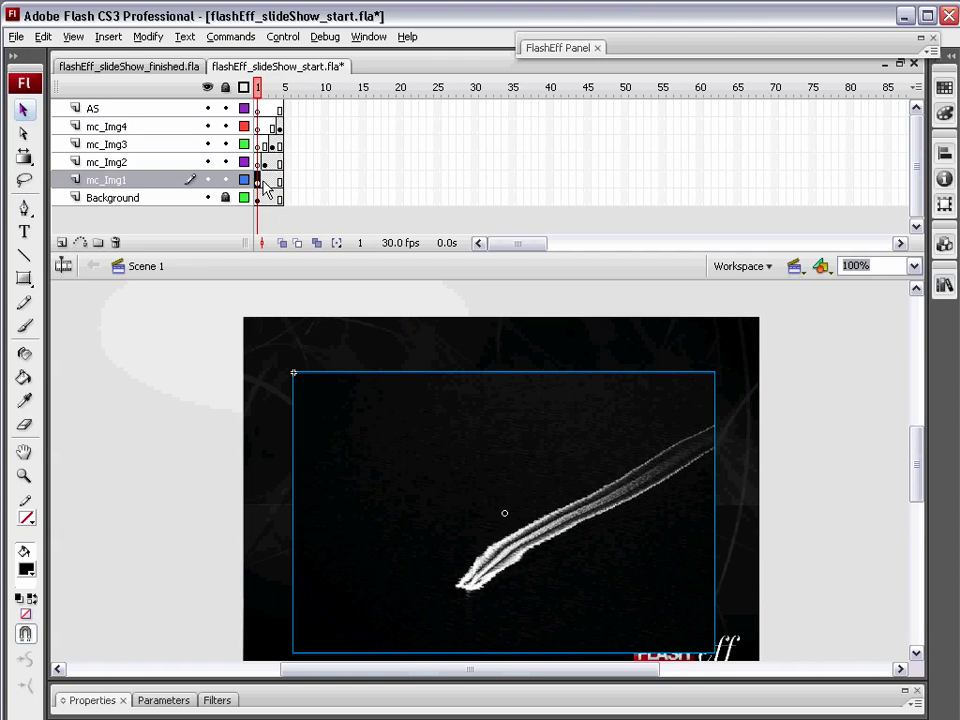
Delete the leftover car image copies from frame 3
left_click(264, 182)
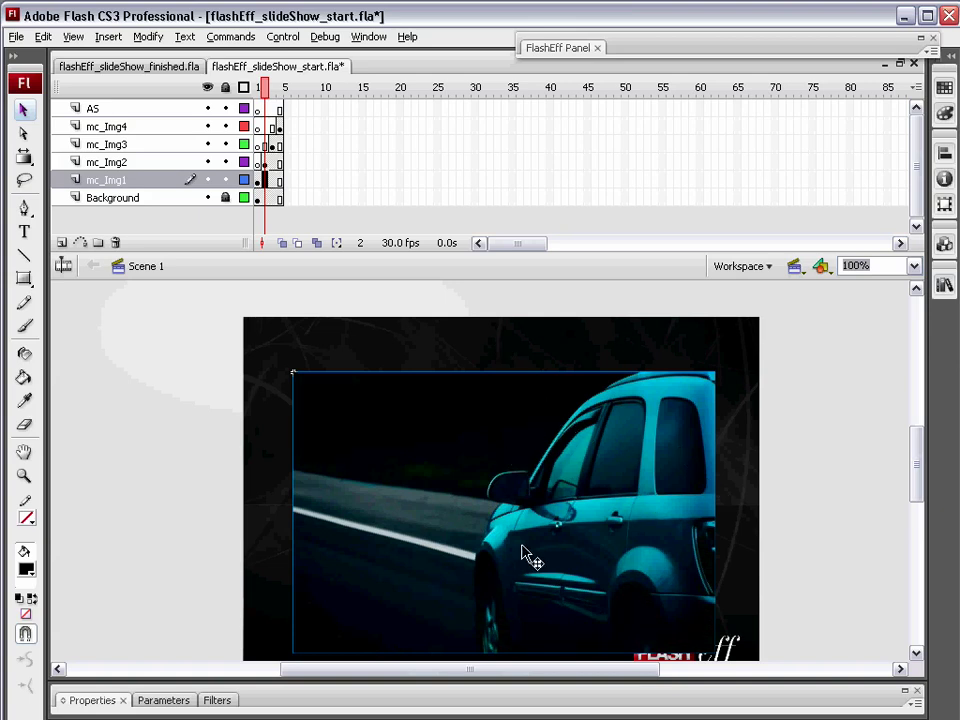
key("Escape")
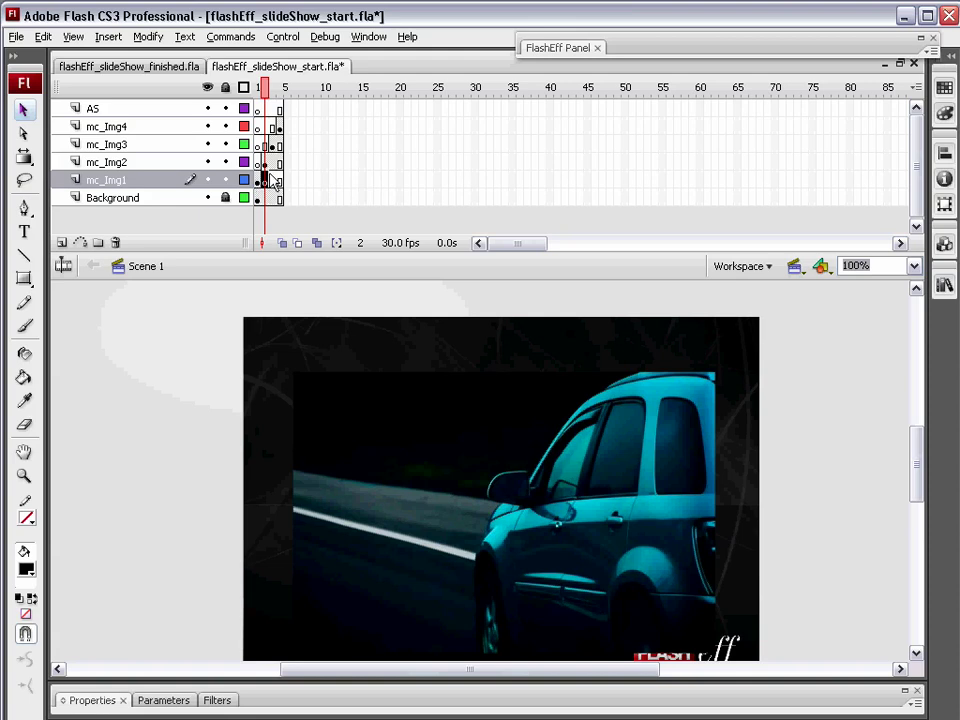
left_click(266, 164)
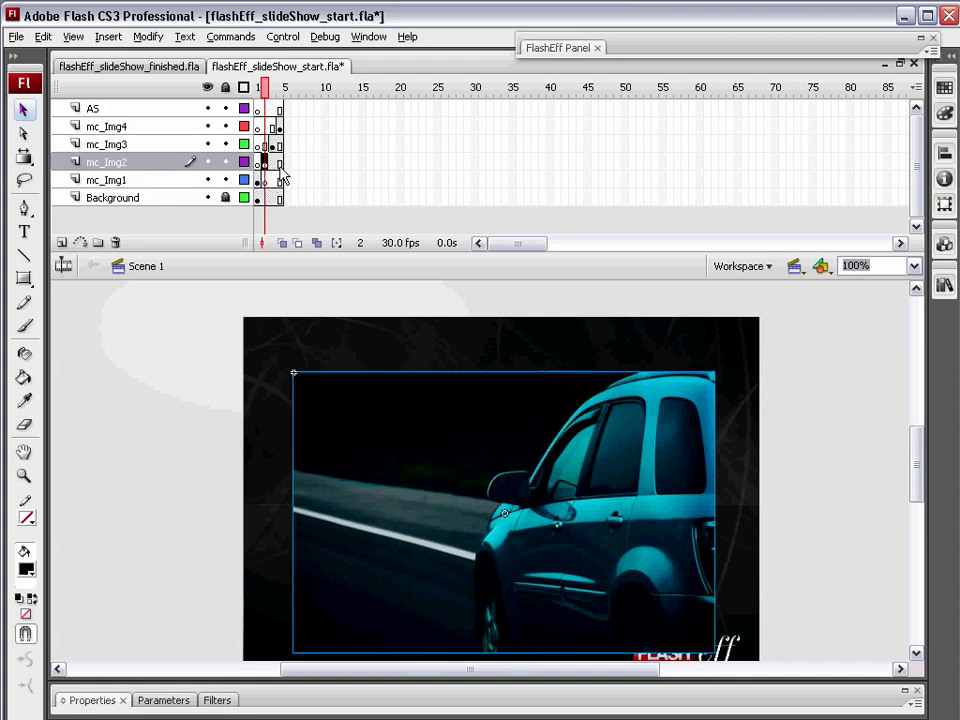
left_click(273, 165)
key("Delete")
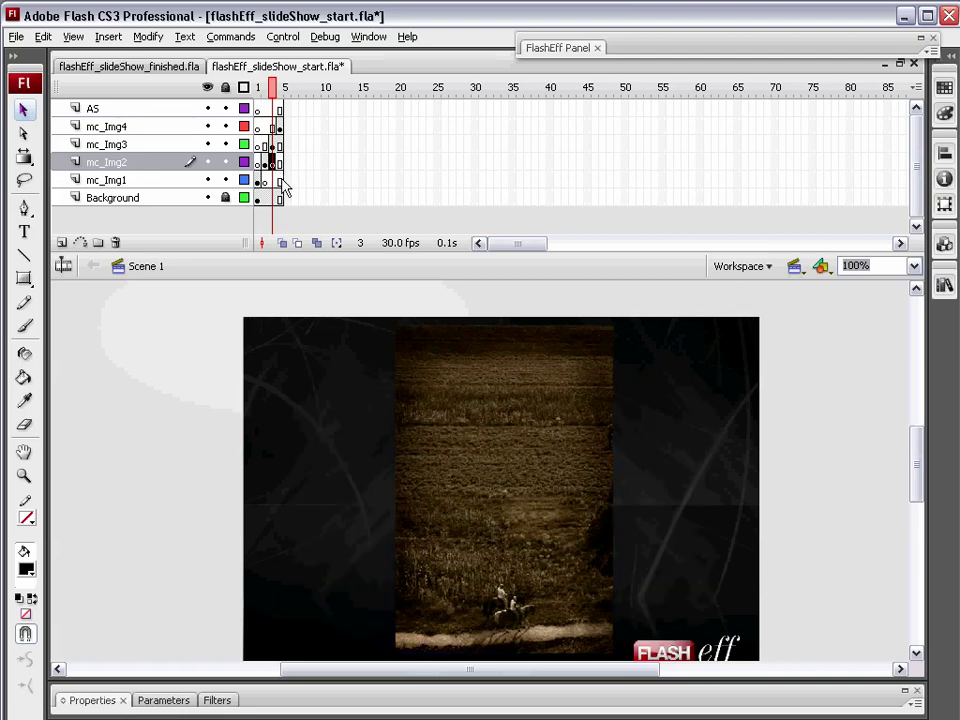
Compare frames 3 and 4 and select the mc_Img3 frames holding the sepia field
left_click(280, 176)
left_click(273, 174)
left_click(280, 172)
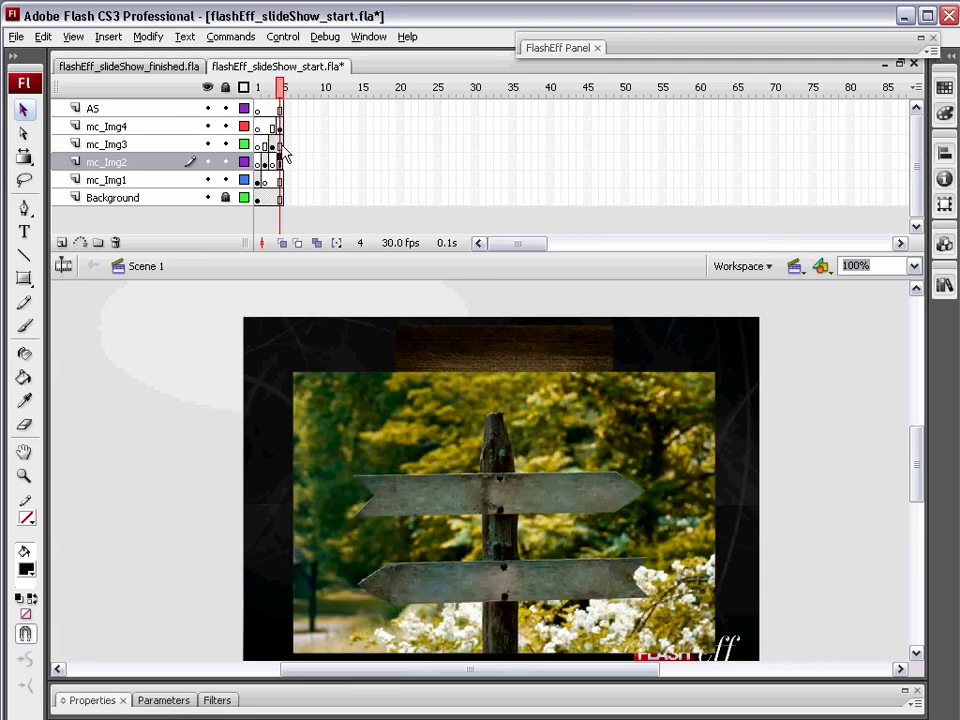
left_click(274, 145)
left_click(281, 145)
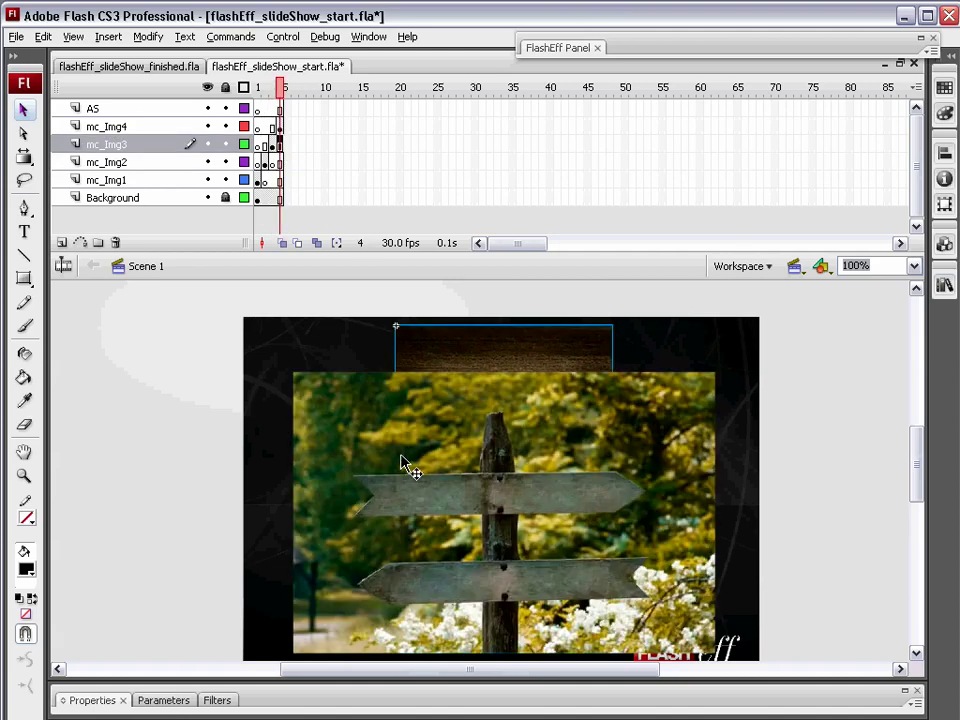
left_click(342, 305)
Step through frames 1–4 to confirm each layer shows only its own image
left_click(264, 180)
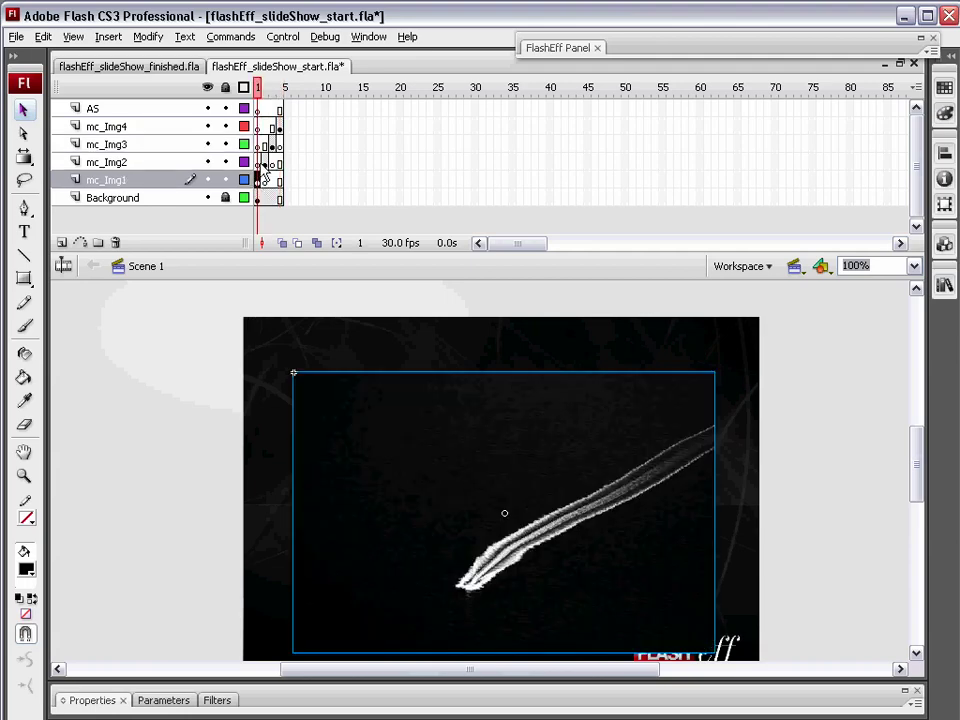
left_click(265, 162)
left_click(272, 145)
left_click(279, 127)
left_click(272, 145)
left_click(265, 162)
left_click(258, 180)
Open the Actions panel for AS frame 1 and enter stop(); followed by blank lines
left_click(257, 110)
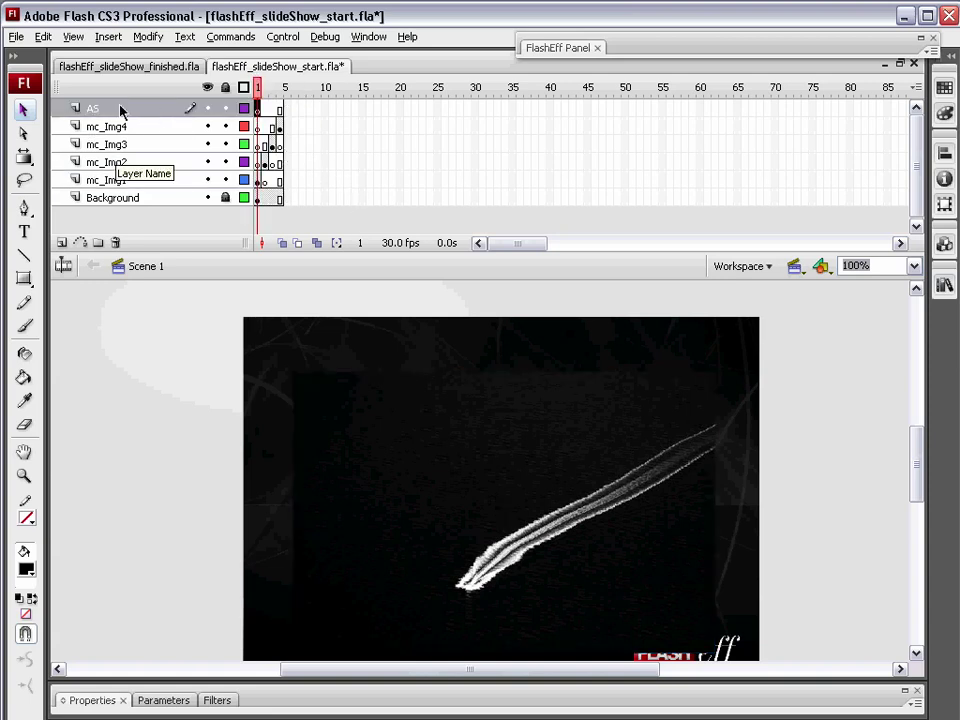
left_click(368, 37)
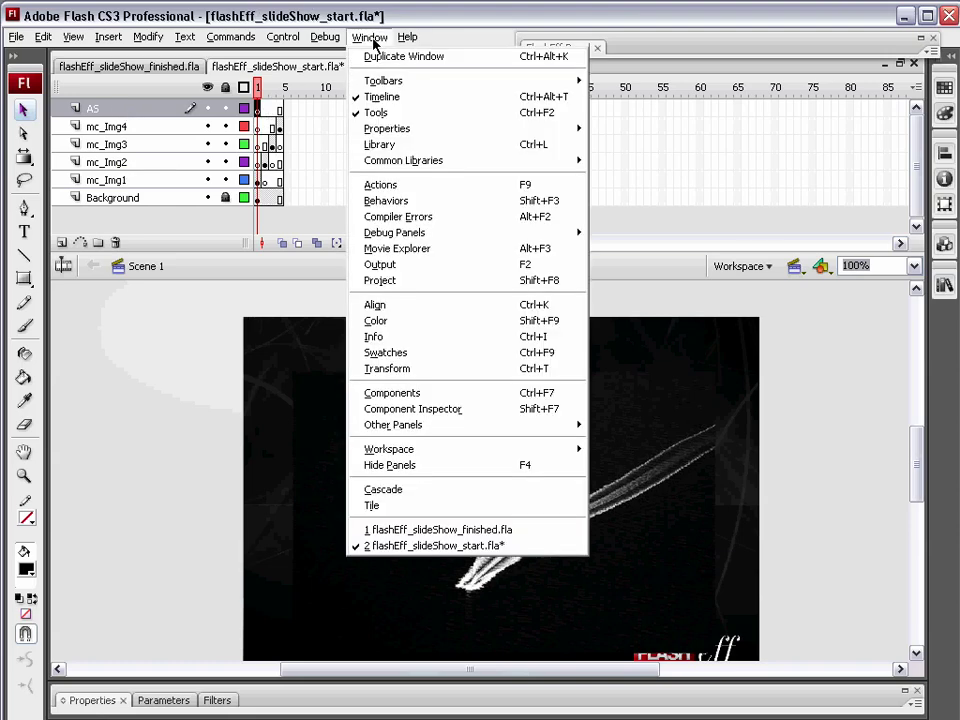
left_click(385, 184)
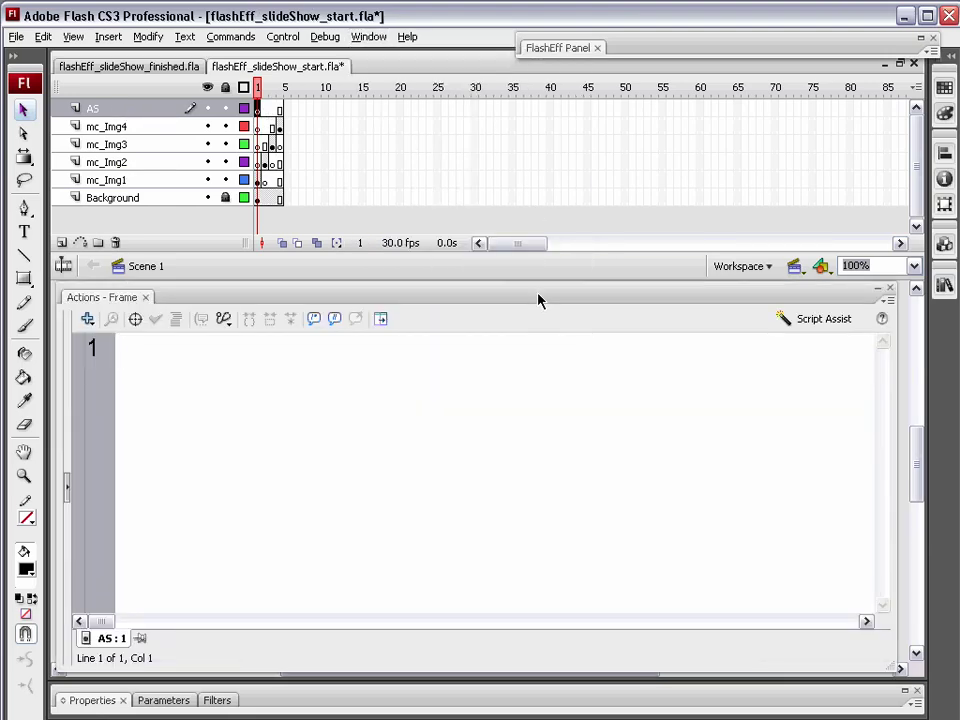
left_click_drag(538, 296, 534, 281)
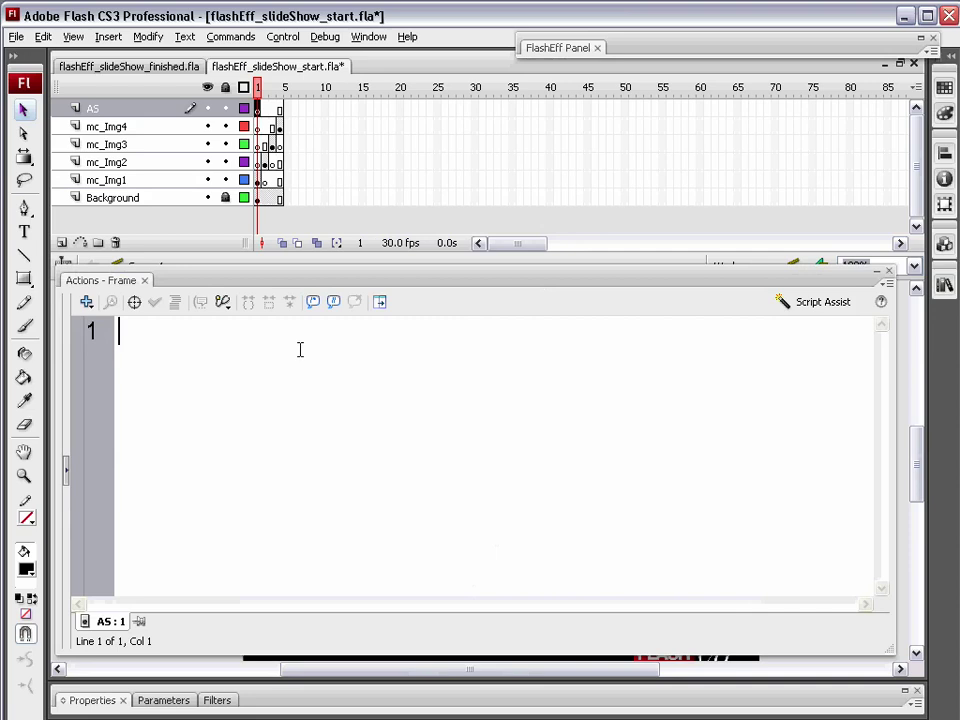
type("stop();")
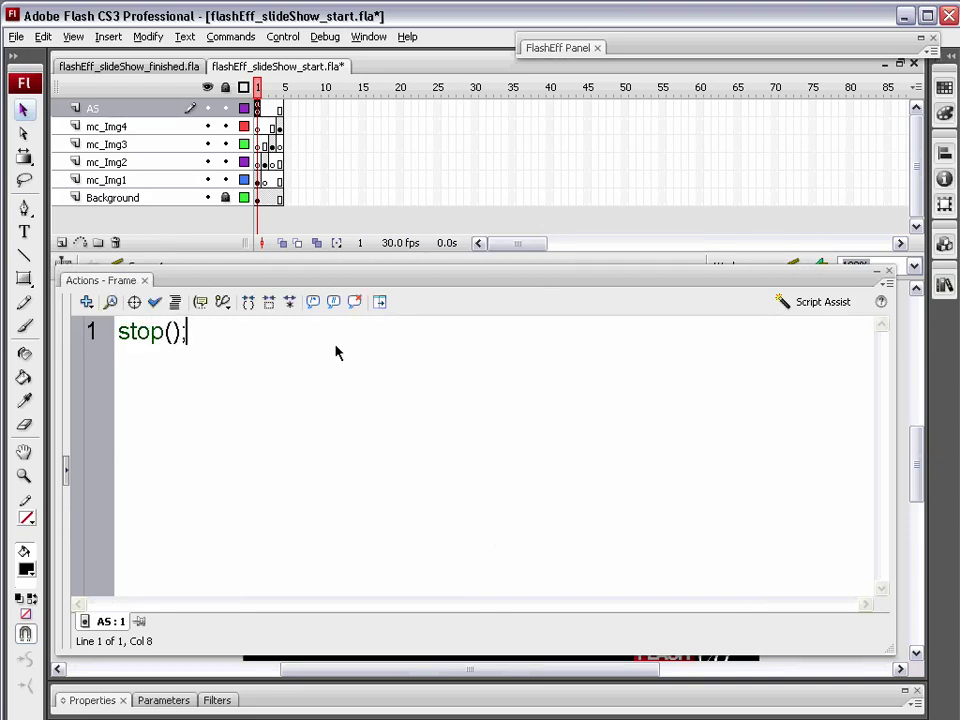
key("Return")
key("Return")
Type var myTimer:Timer = new Timer(3000); on line 3, correcting the mistyped 6
type("var")
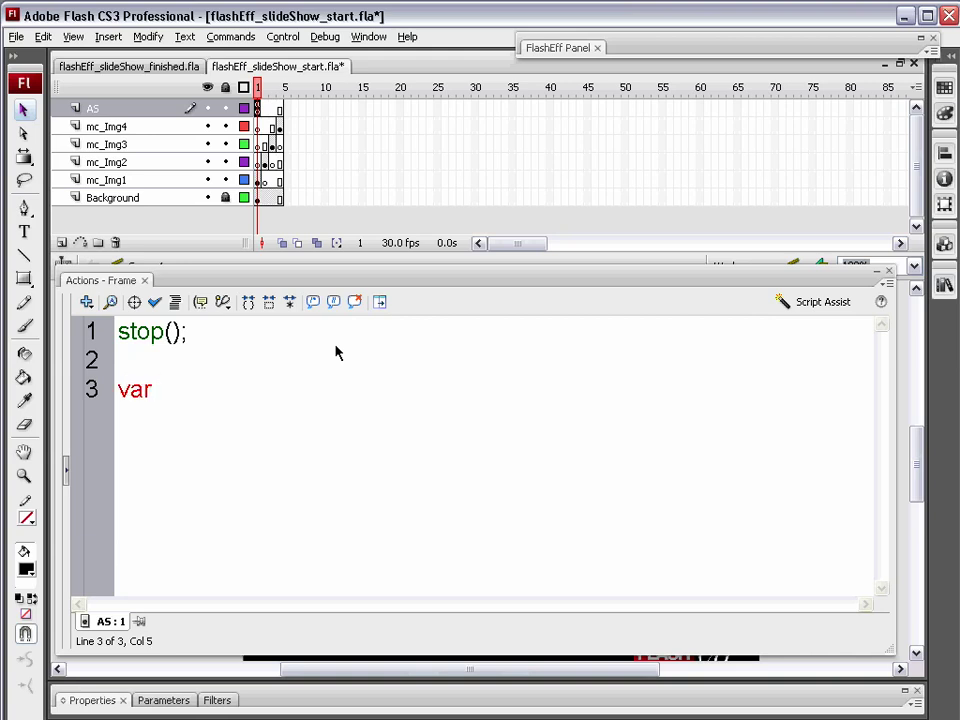
type(" myTimer")
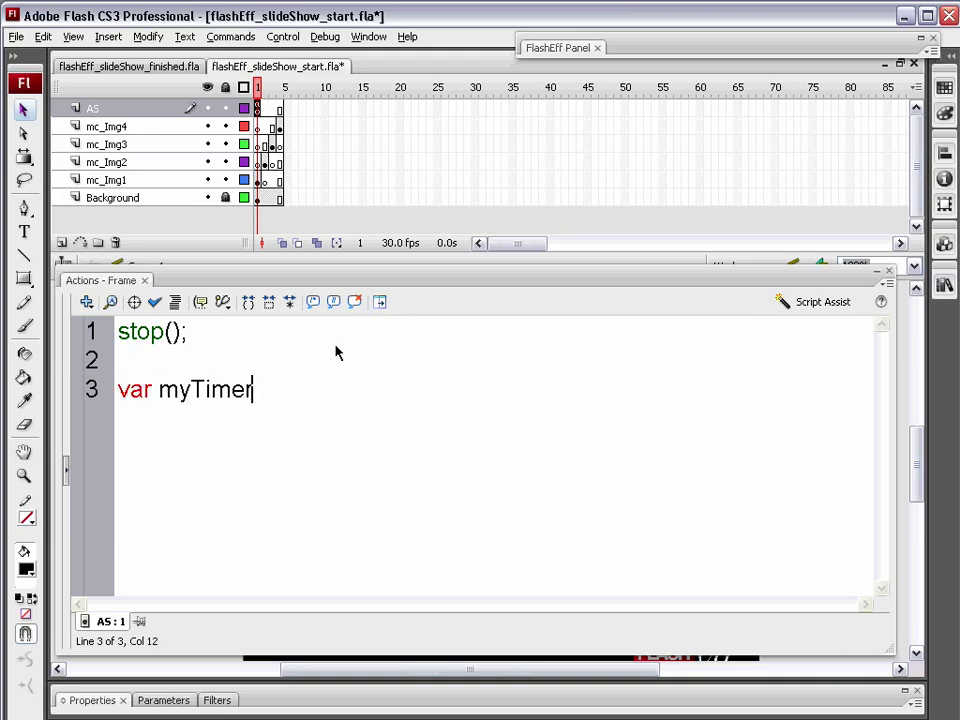
type(":")
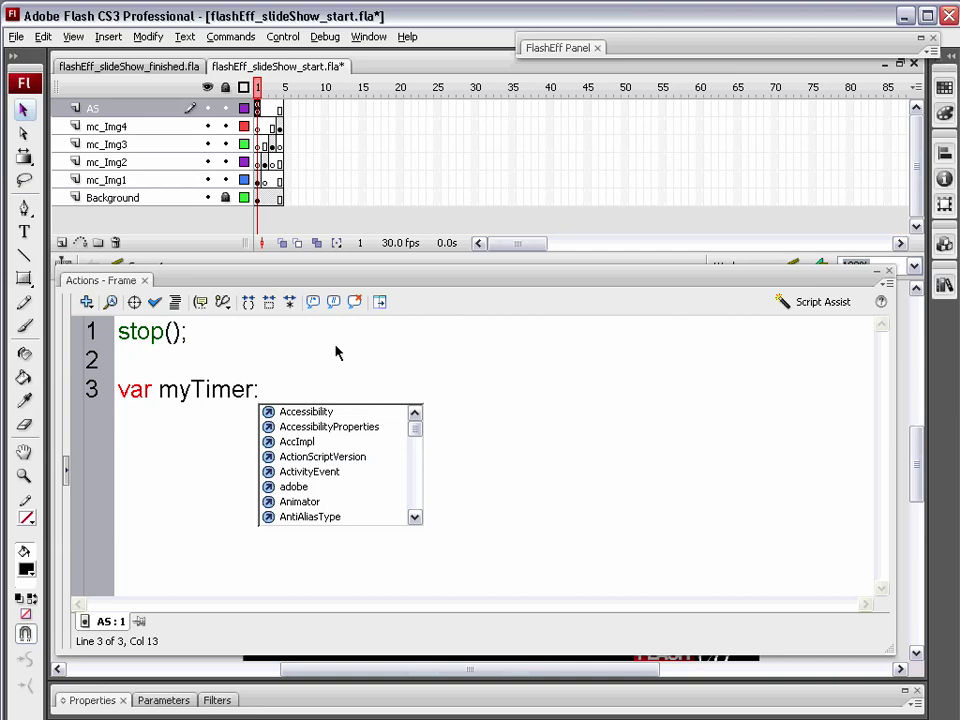
type("Timer")
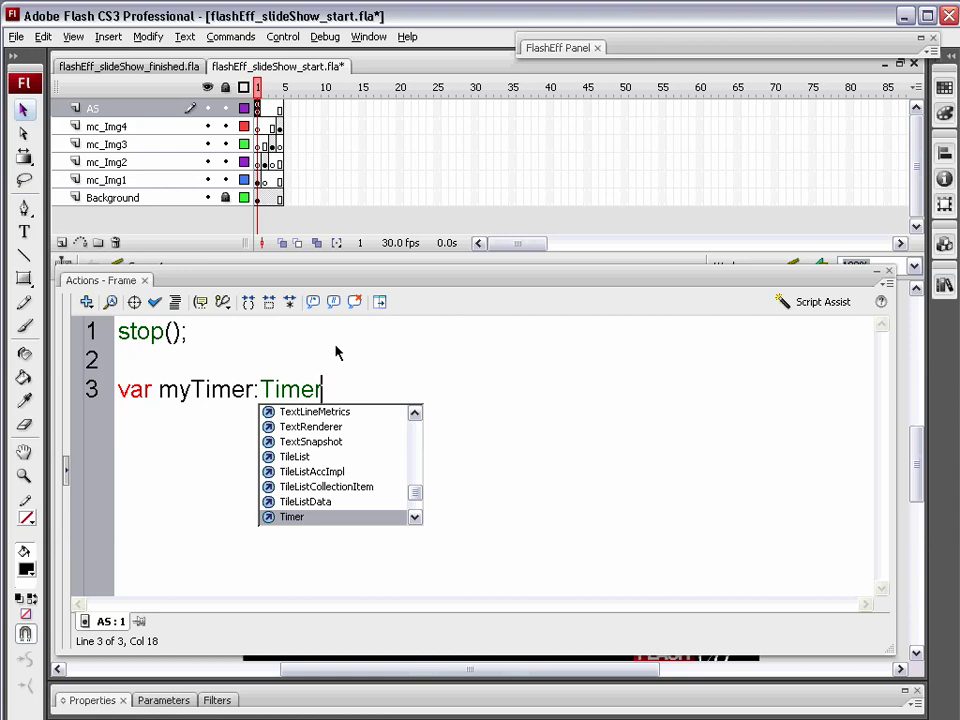
type("= new ")
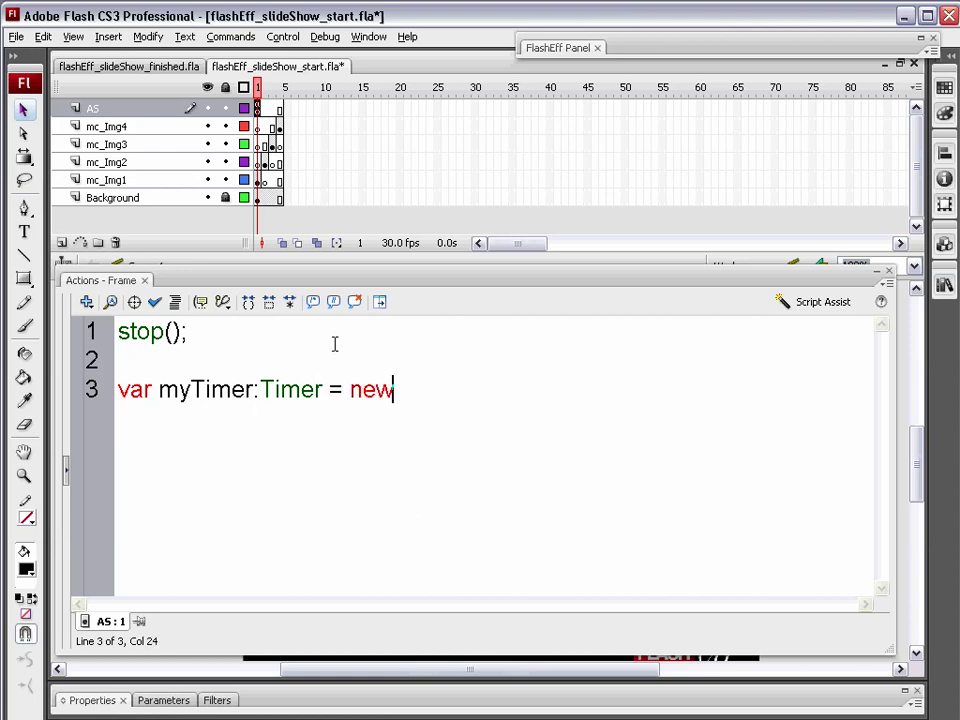
type("Timer")
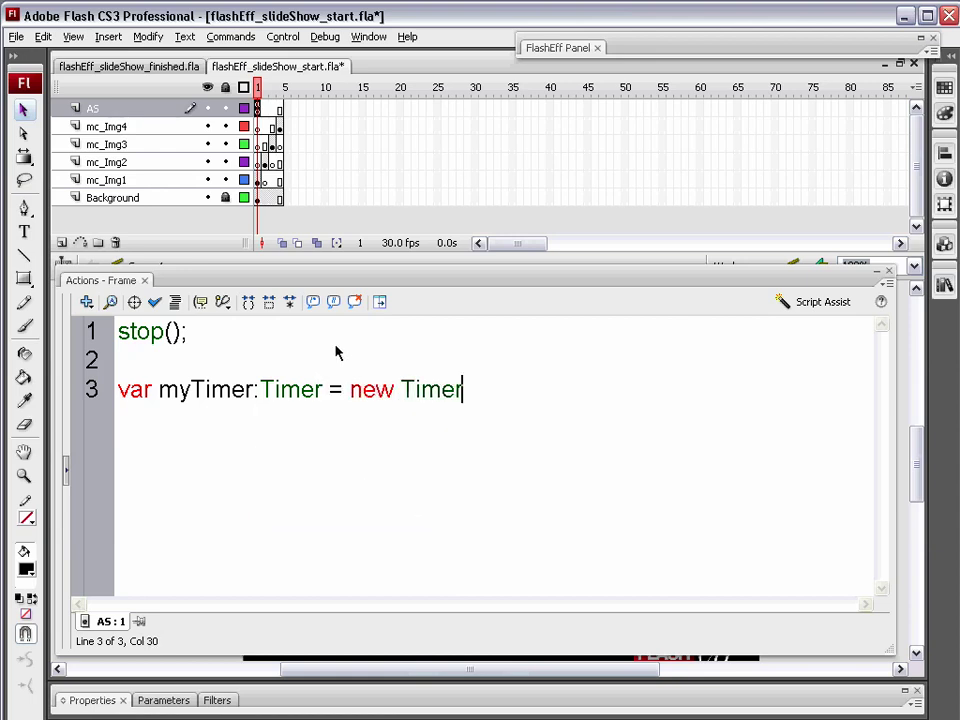
type("(")
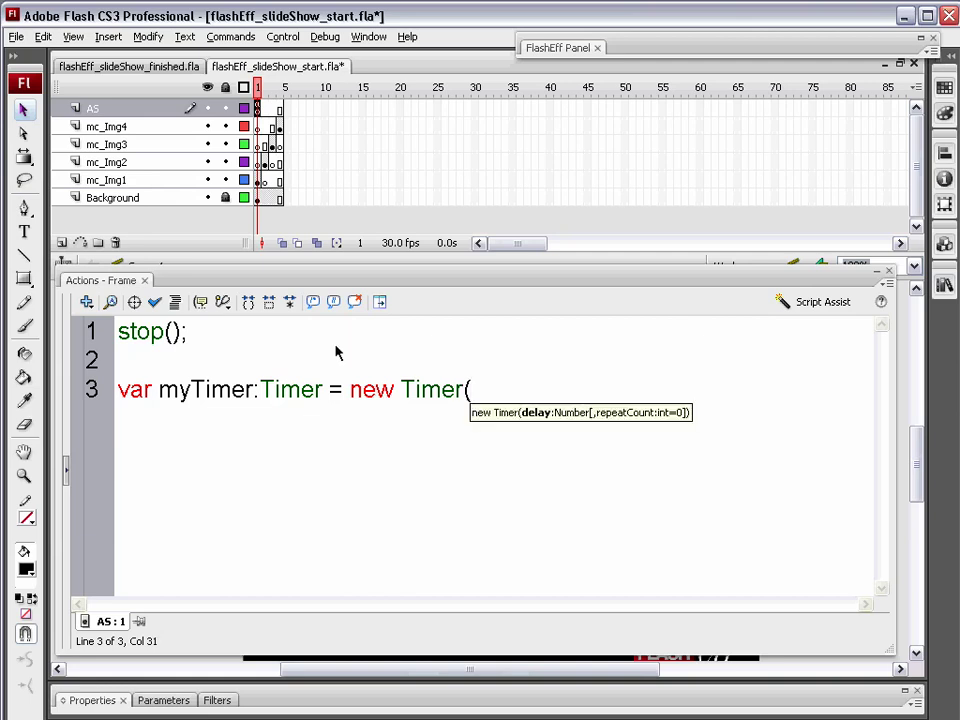
type("6")
key("BackSpace")
type("3000")
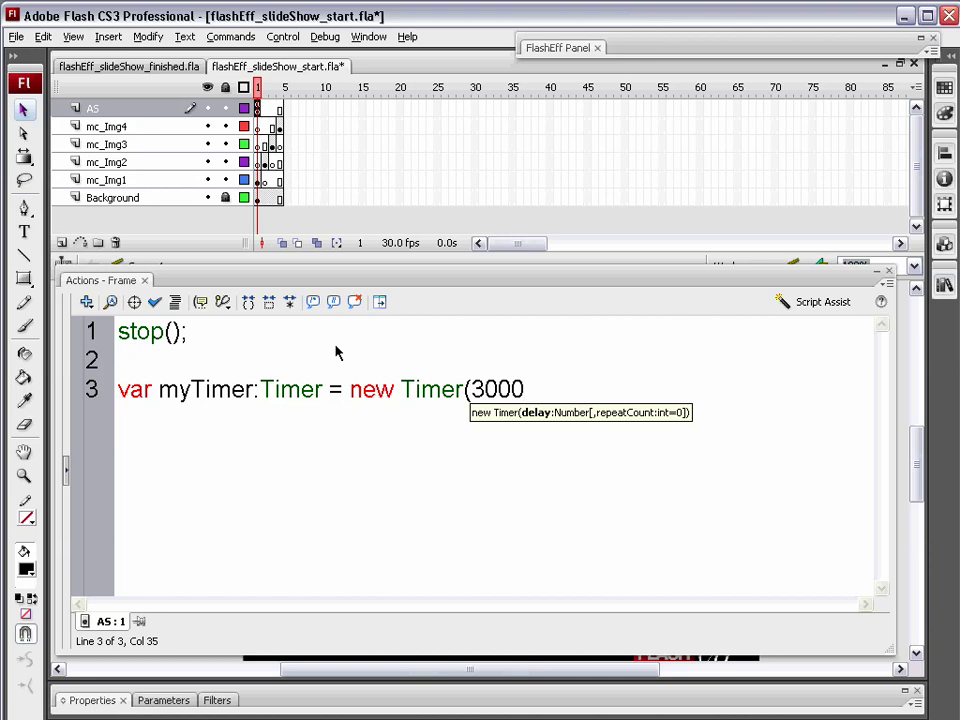
type(")")
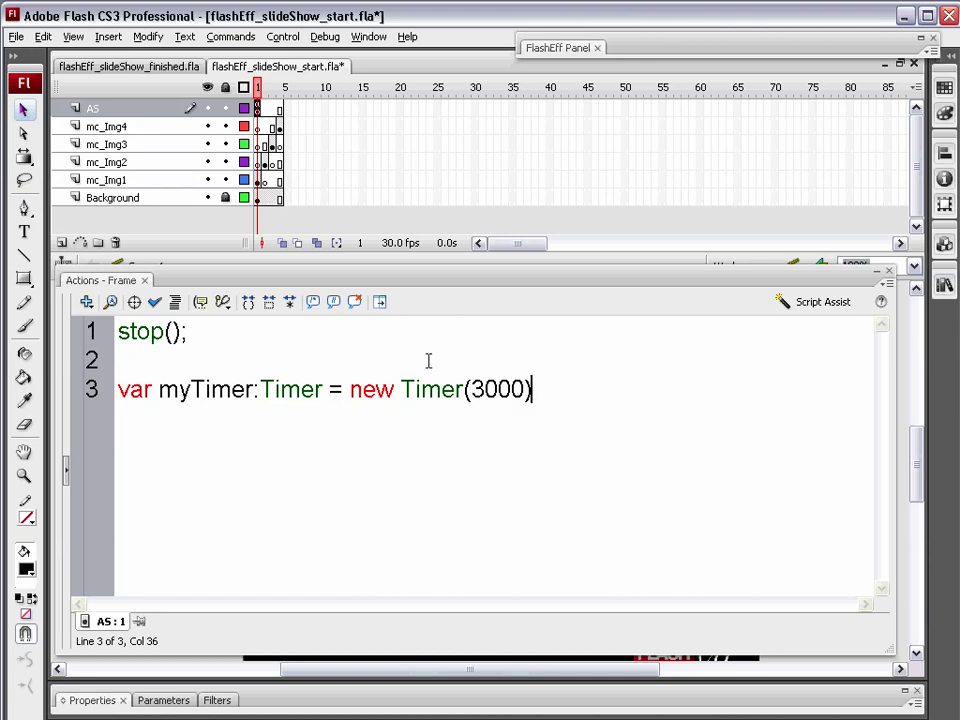
left_click_drag(471, 389, 527, 393)
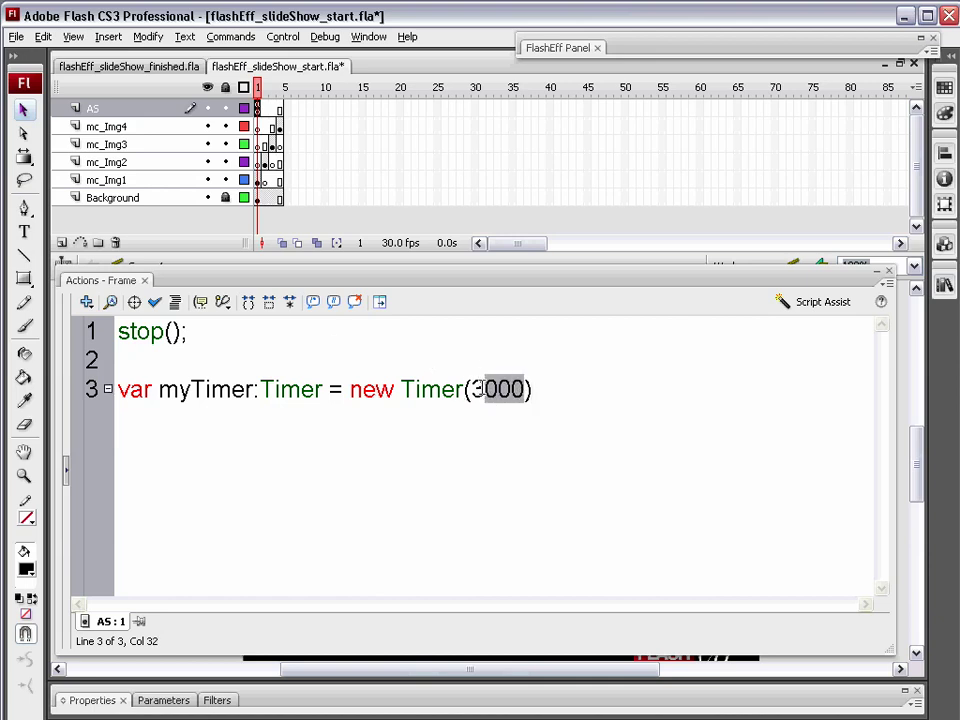
double_click(506, 390)
key("Left")
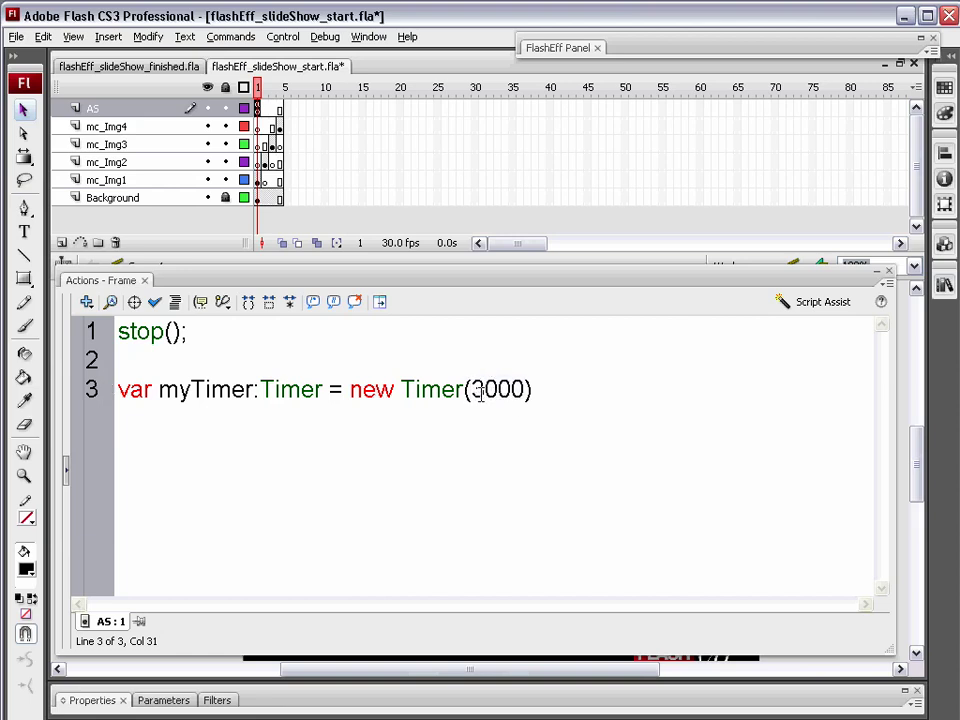
left_click(543, 387)
Add myTimer.addEventListener(TimerEvent.TIMER, timerF); on line 4
type(";")
key("Return")
type("myTimer.add")
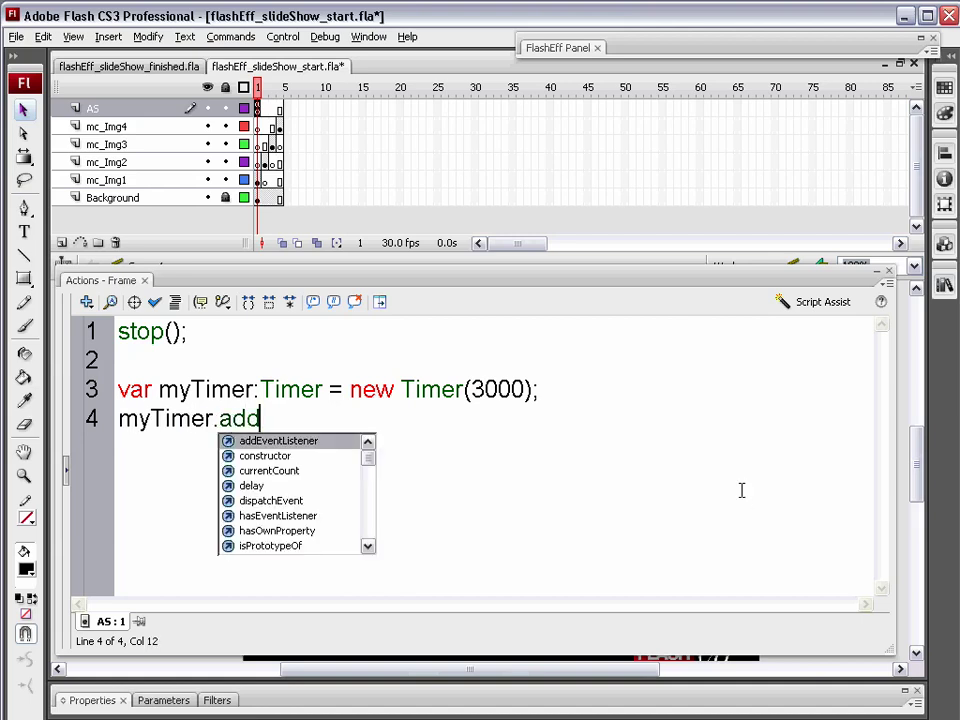
type("EventListenre")
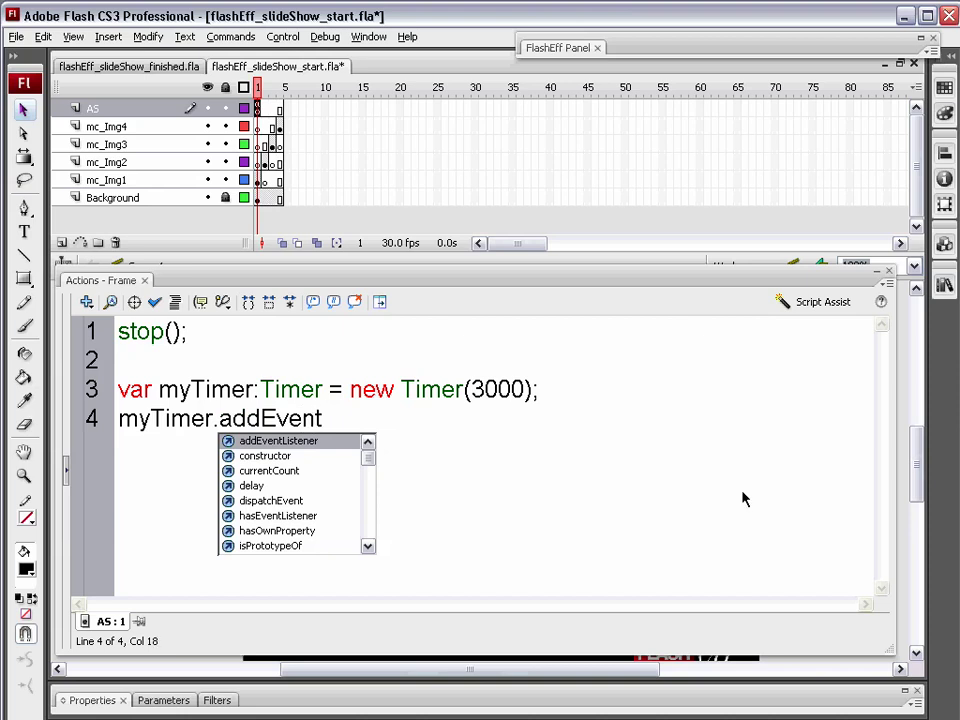
key("BackSpace")
key("BackSpace")
type("er")
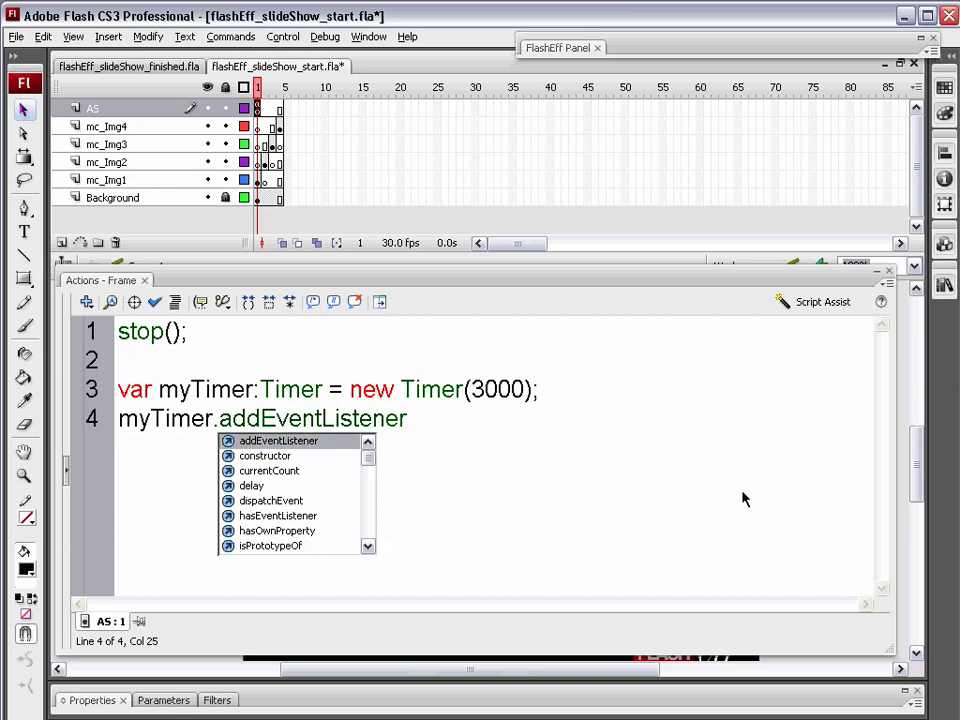
type("(Timer")
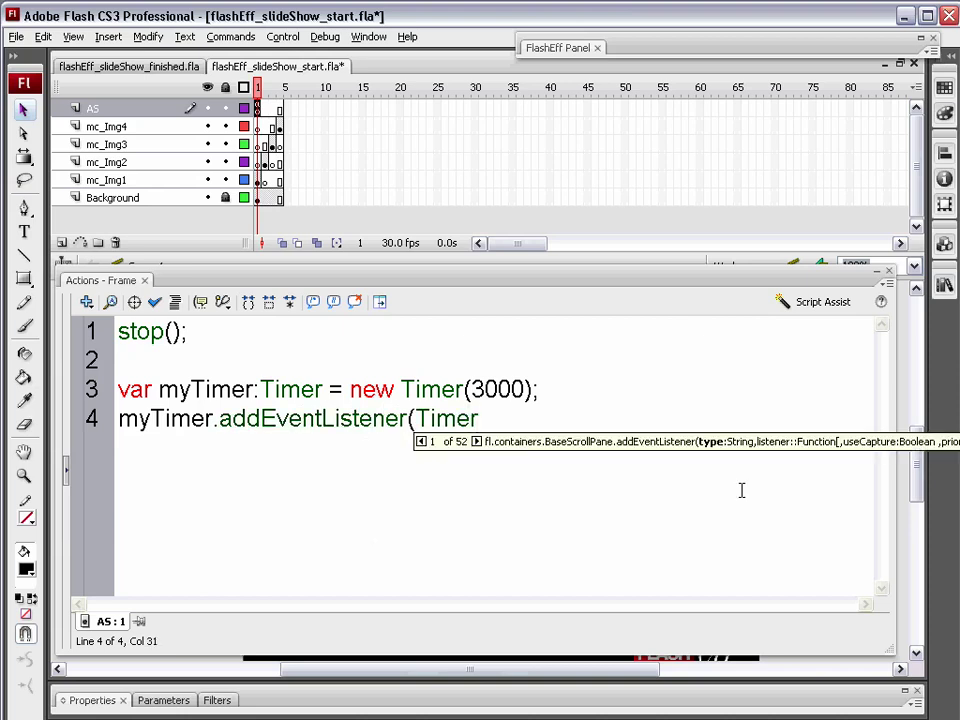
type("Event.TIMER")
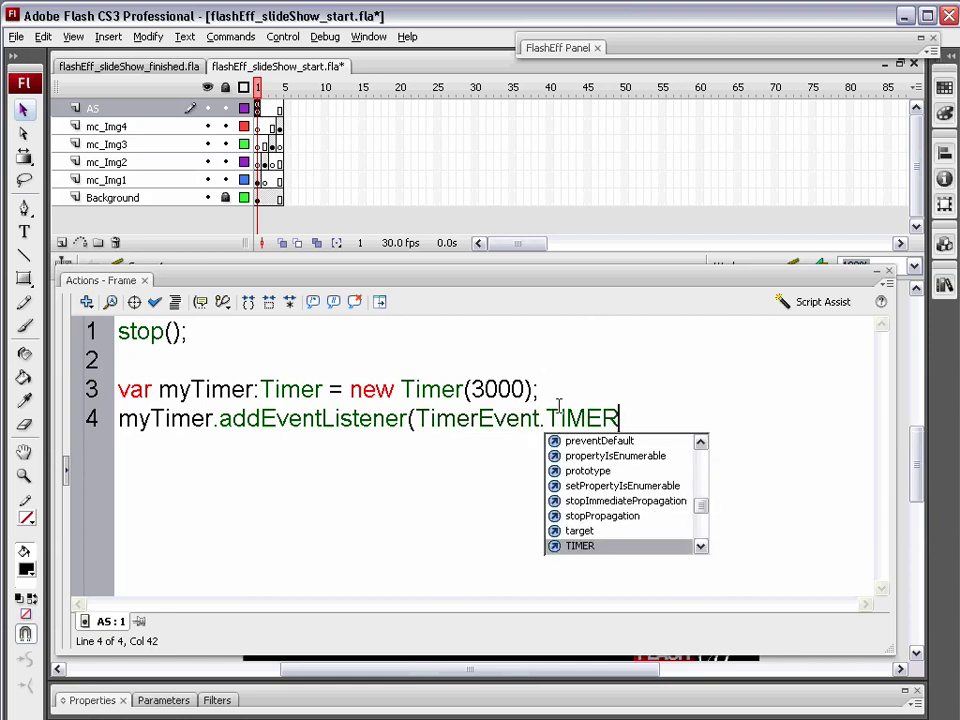
type(",")
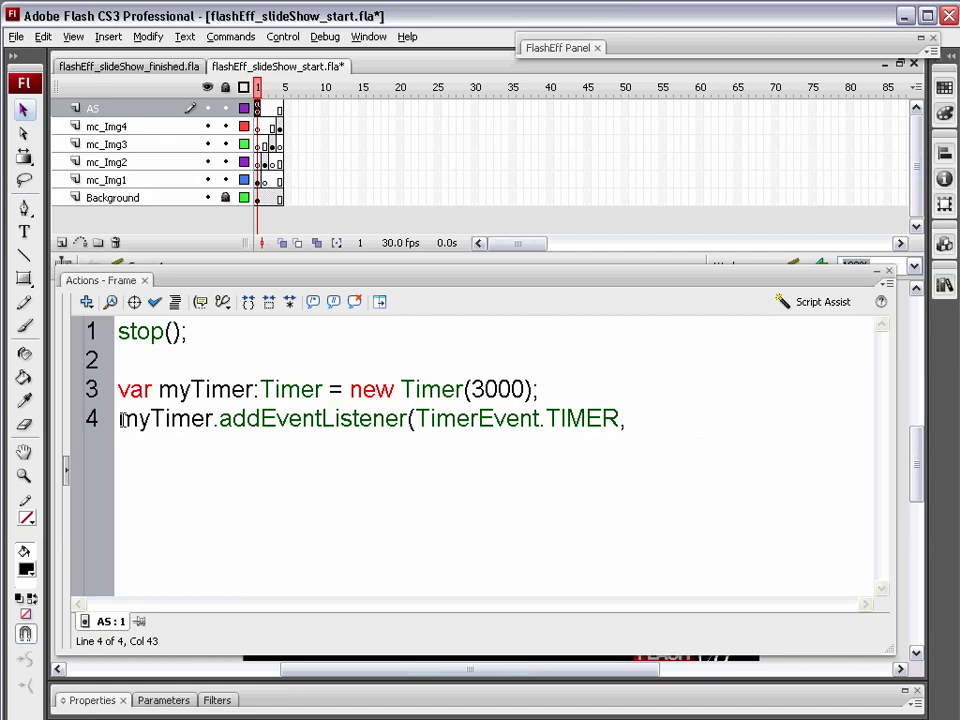
left_click_drag(121, 420, 213, 420)
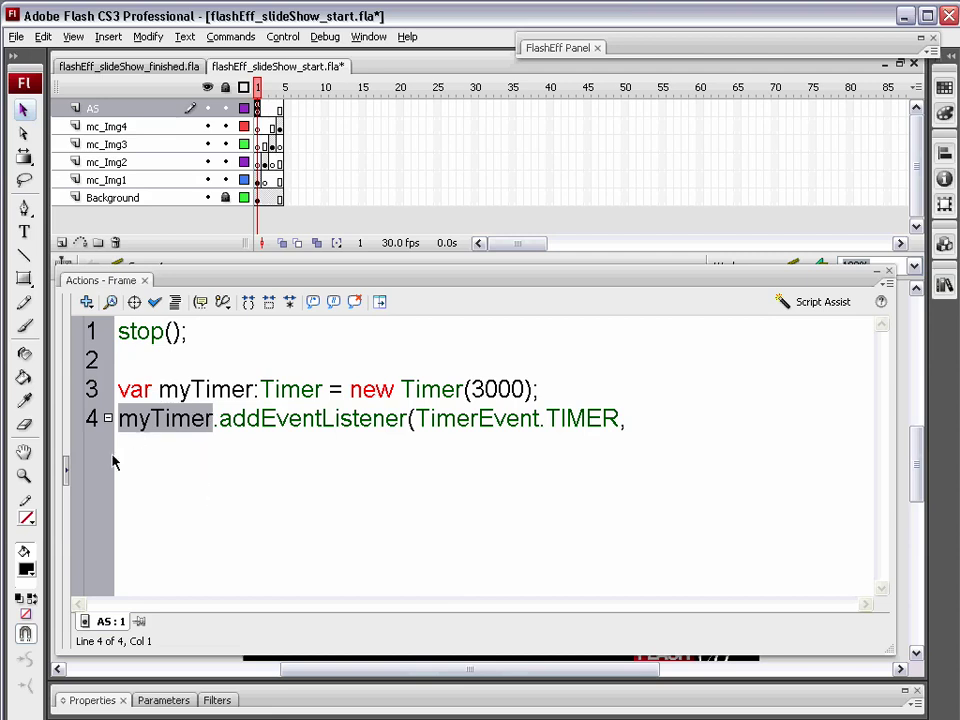
left_click(265, 389)
double_click(268, 389)
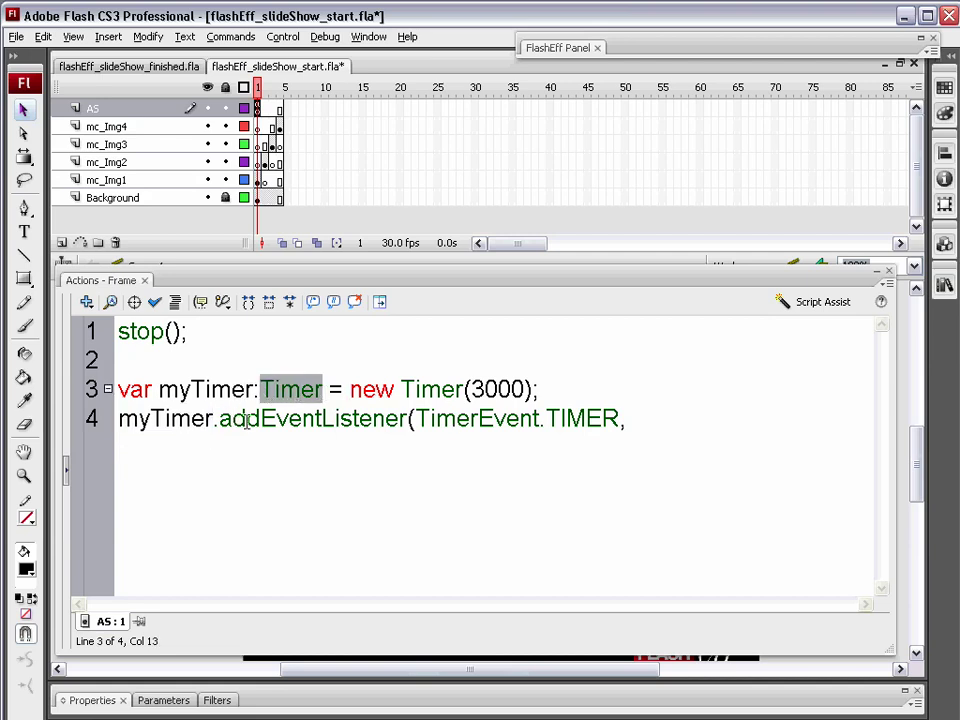
left_click_drag(261, 419, 620, 420)
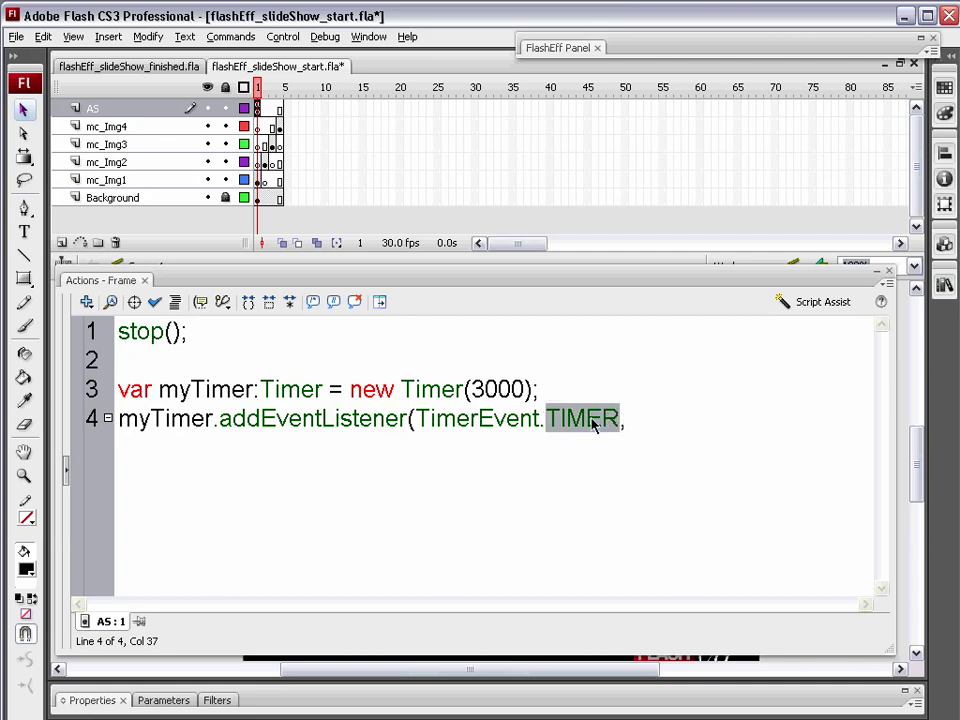
left_click(636, 420)
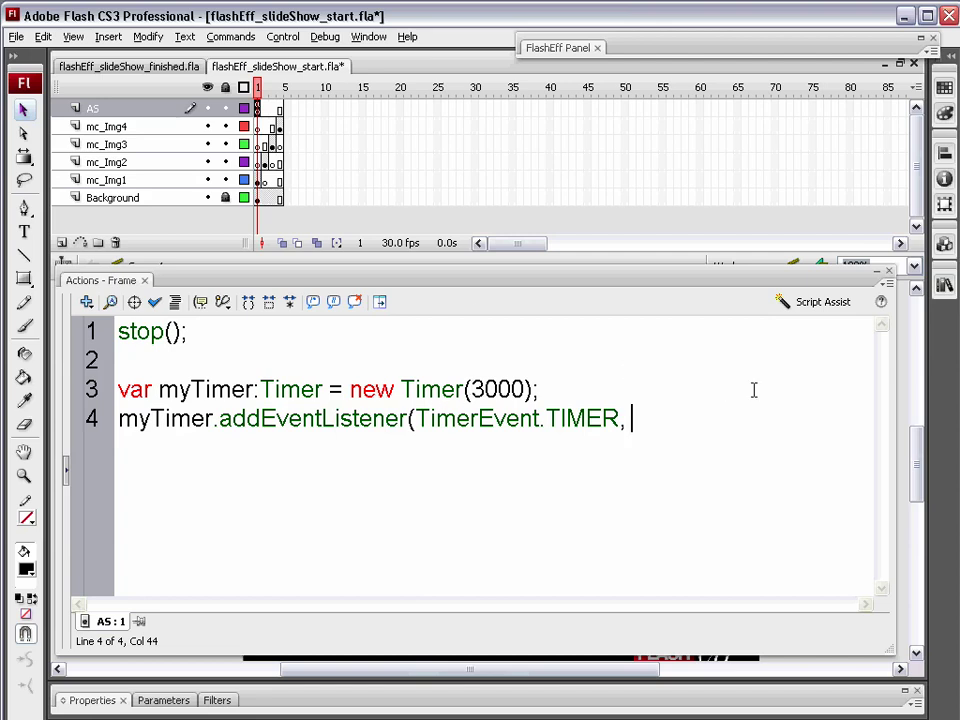
type("timerF);")
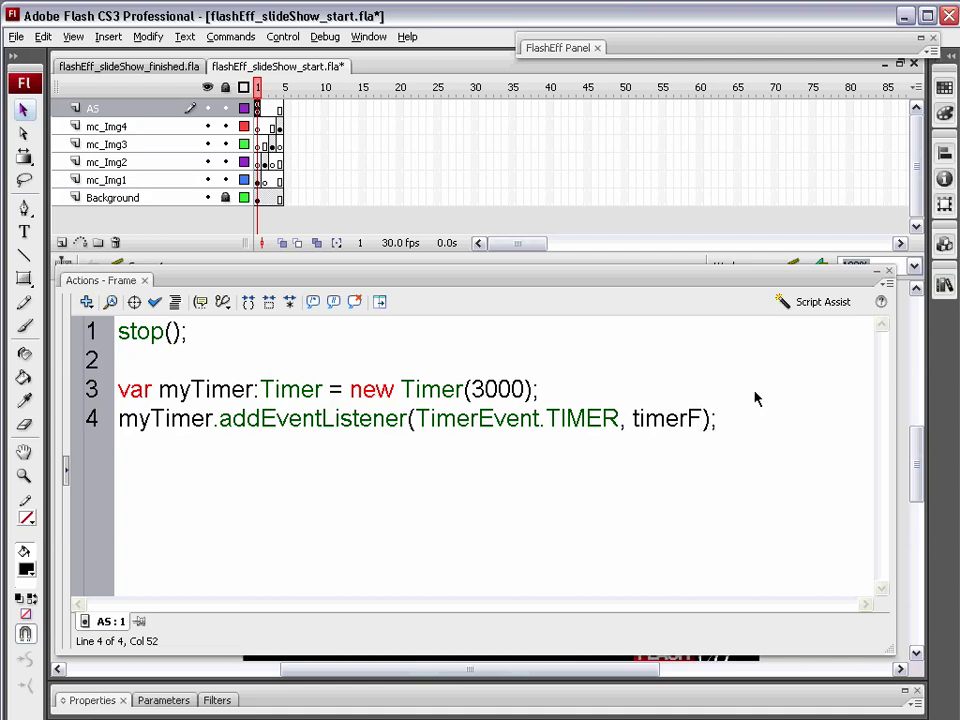
double_click(636, 420)
left_click(727, 425)
Add myTimer.start(); on line 5 and begin 'function timerF(e:TimerEvent):void{' on line 7
type("timer")
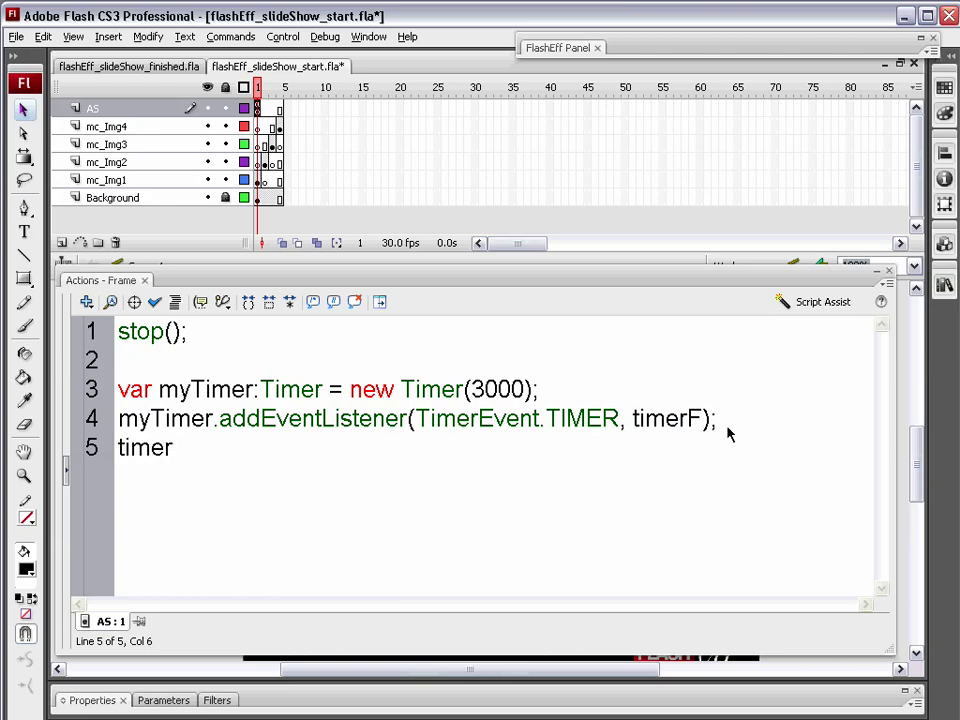
key("Home")
type("my")
key("Delete")
type("T")
key("End")
type(".start")
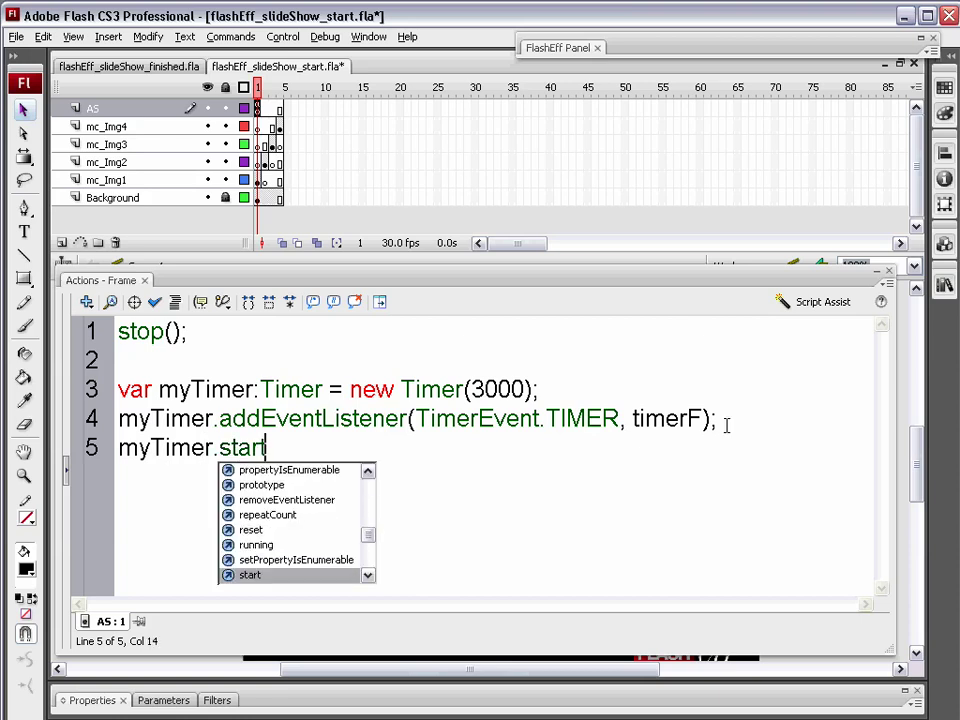
type("();")
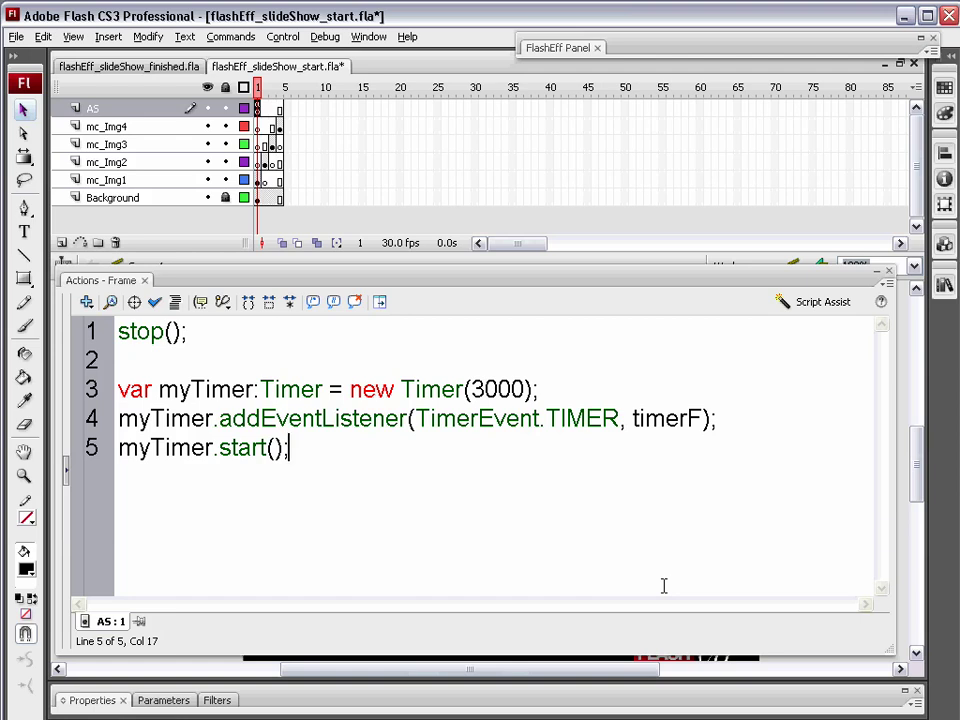
key("Return")
key("Return")
type("function")
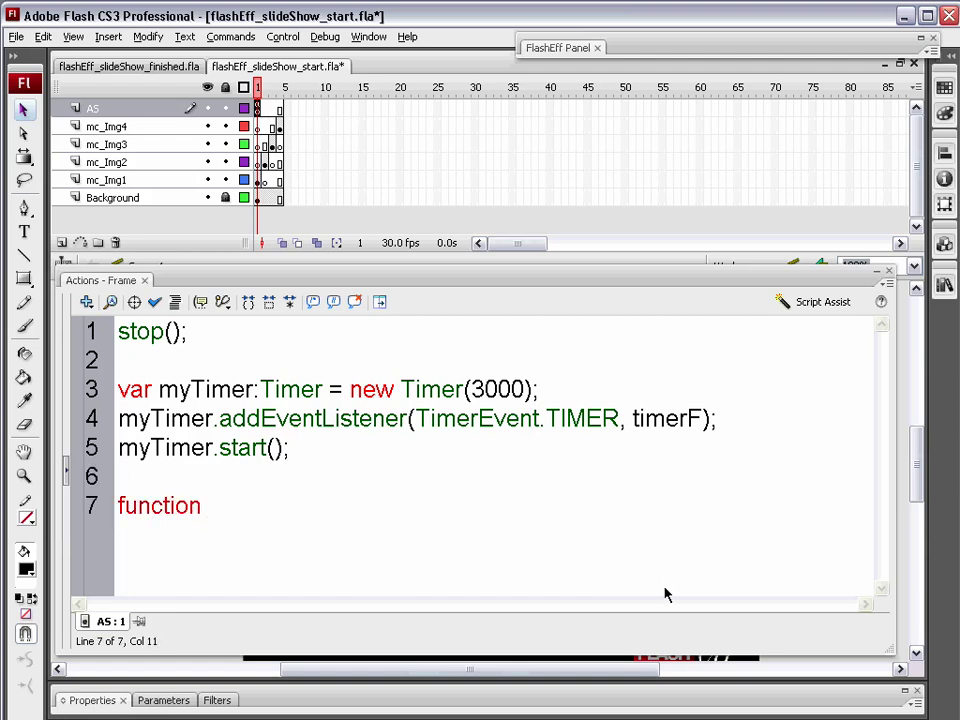
type(" timerF(e:")
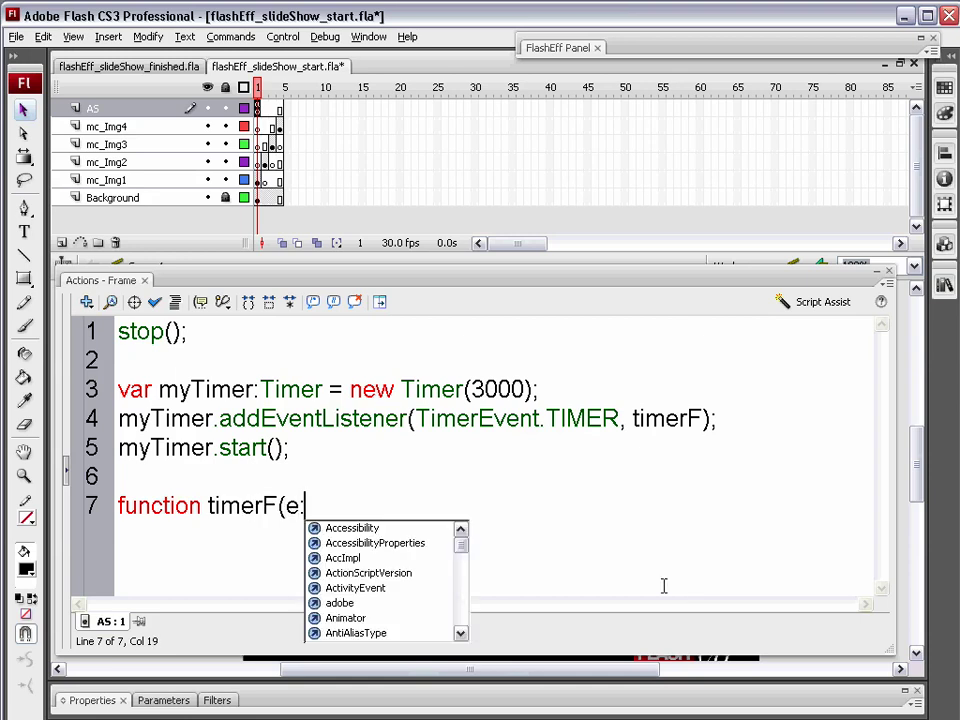
type("Timer")
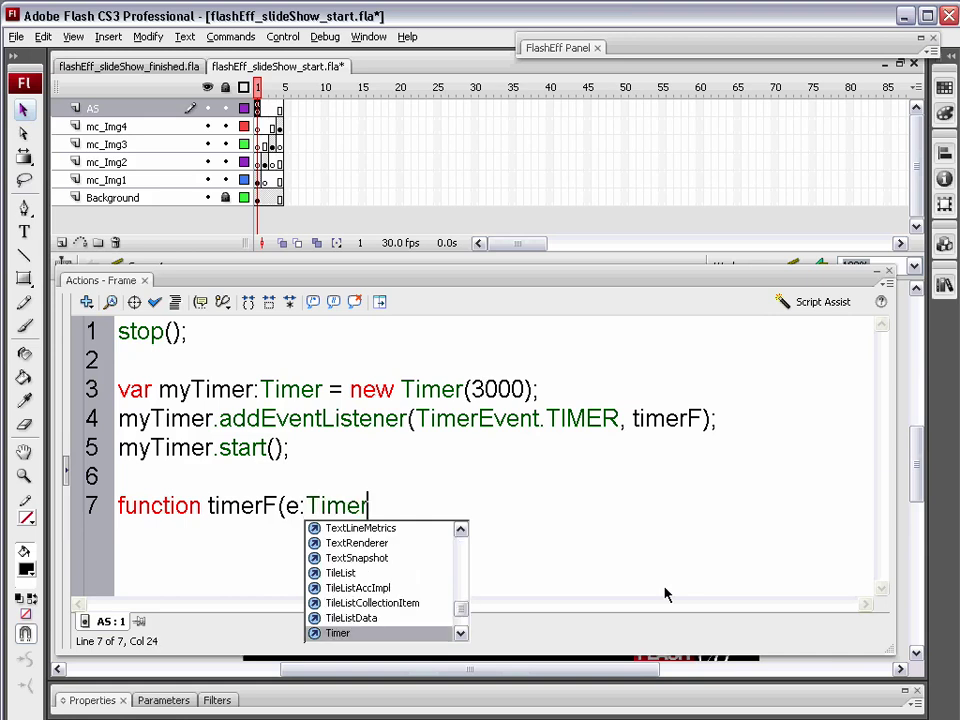
type("Event)")
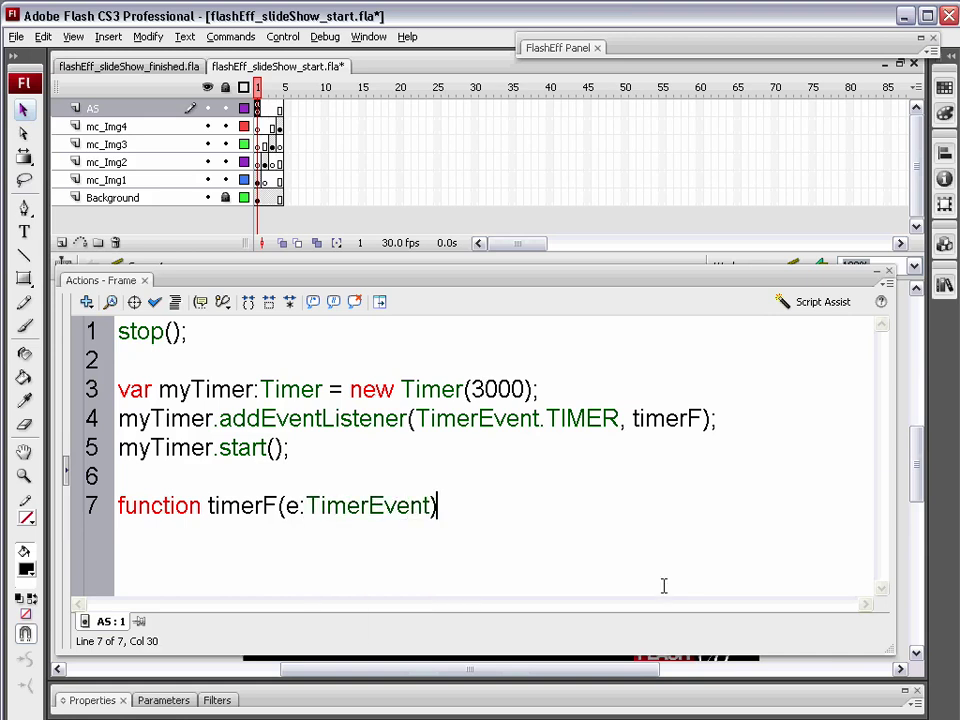
type(":")
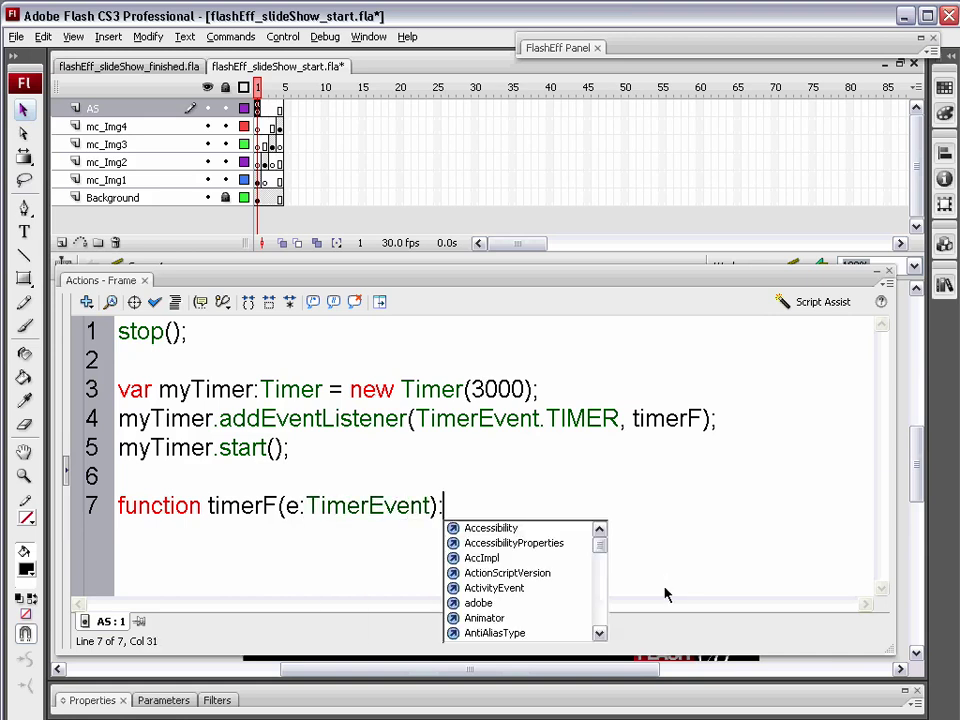
type("void{")
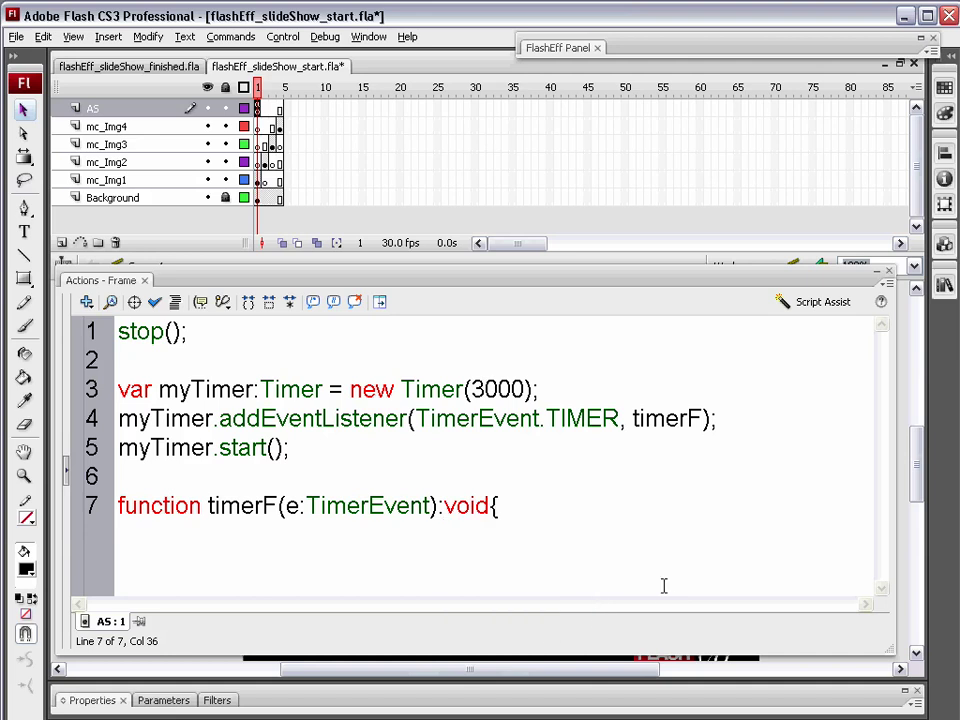
Put nextFrame() inside timerF on lines 7–9 so each tick advances the timeline
key("Return")
key("Return")
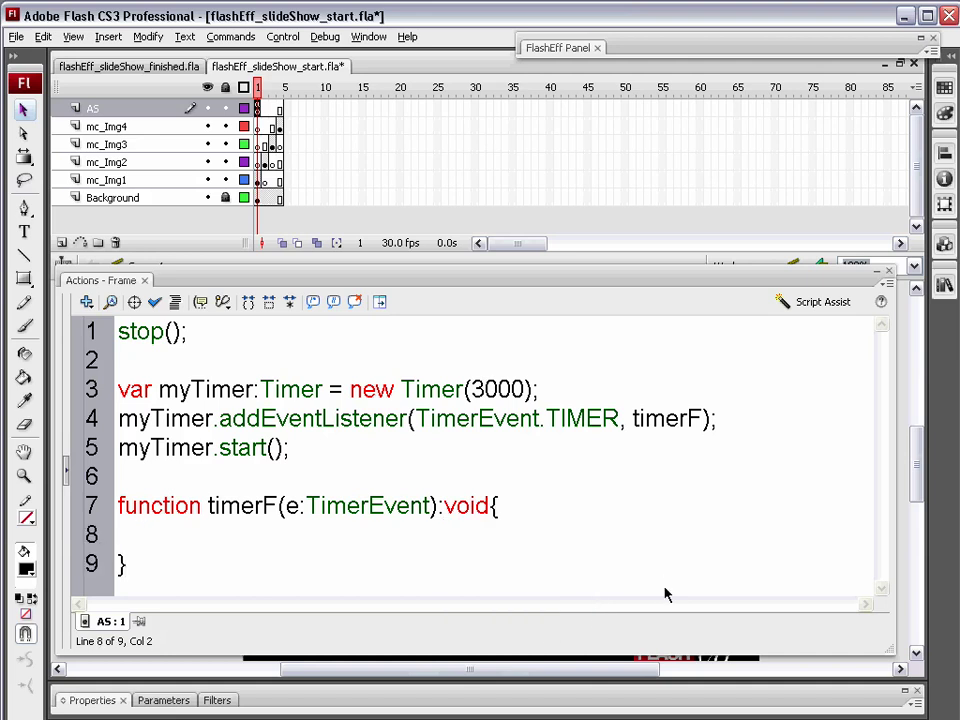
type("nextFrame();")
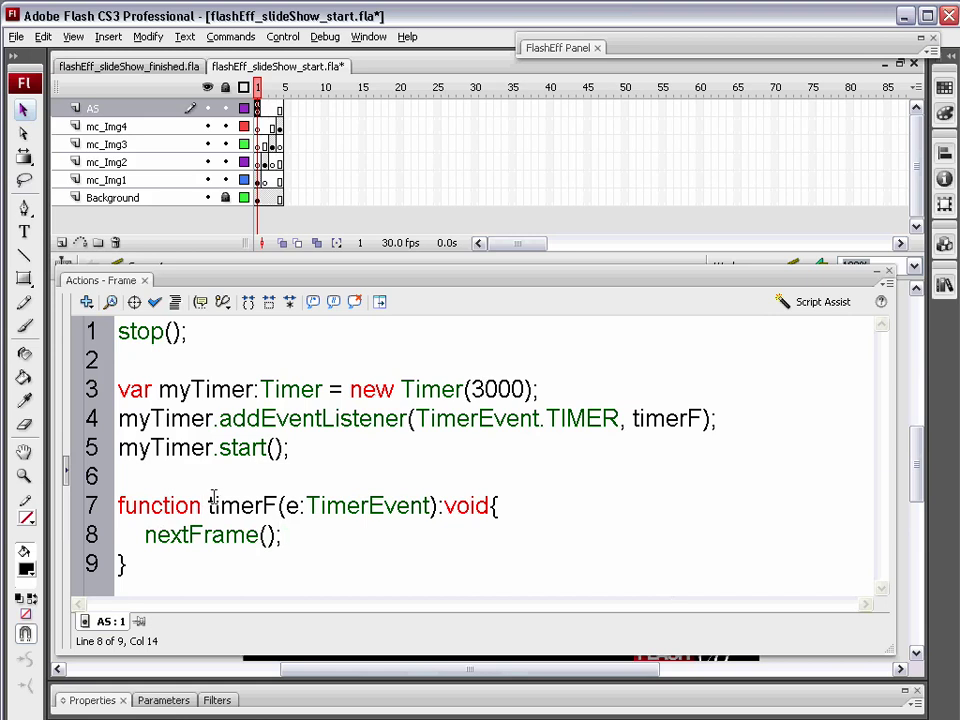
left_click_drag(209, 505, 281, 503)
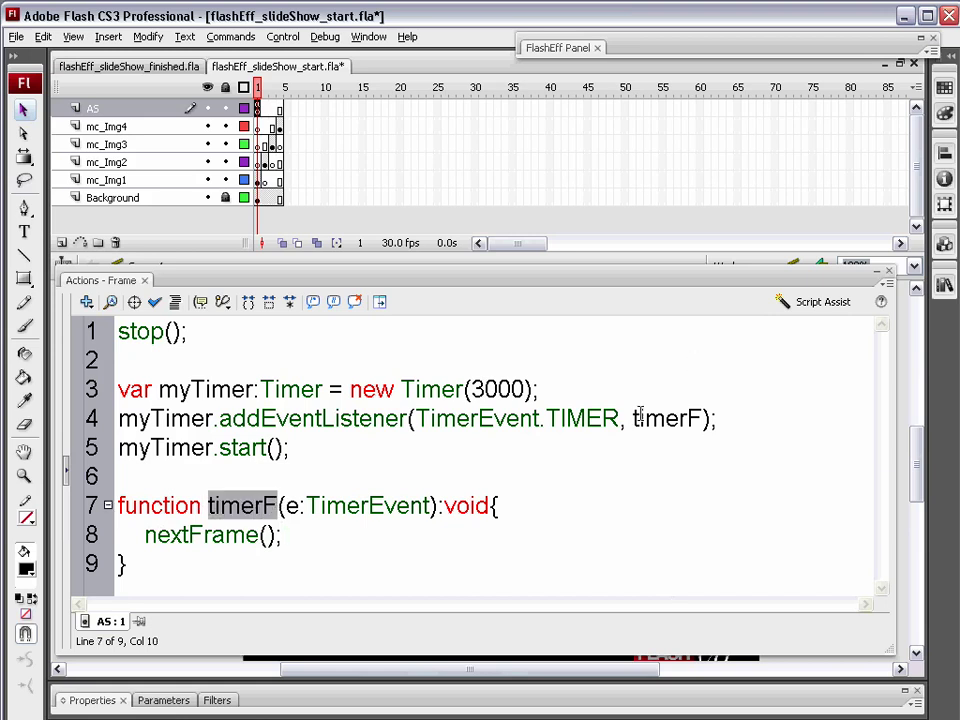
left_click_drag(145, 419, 716, 424)
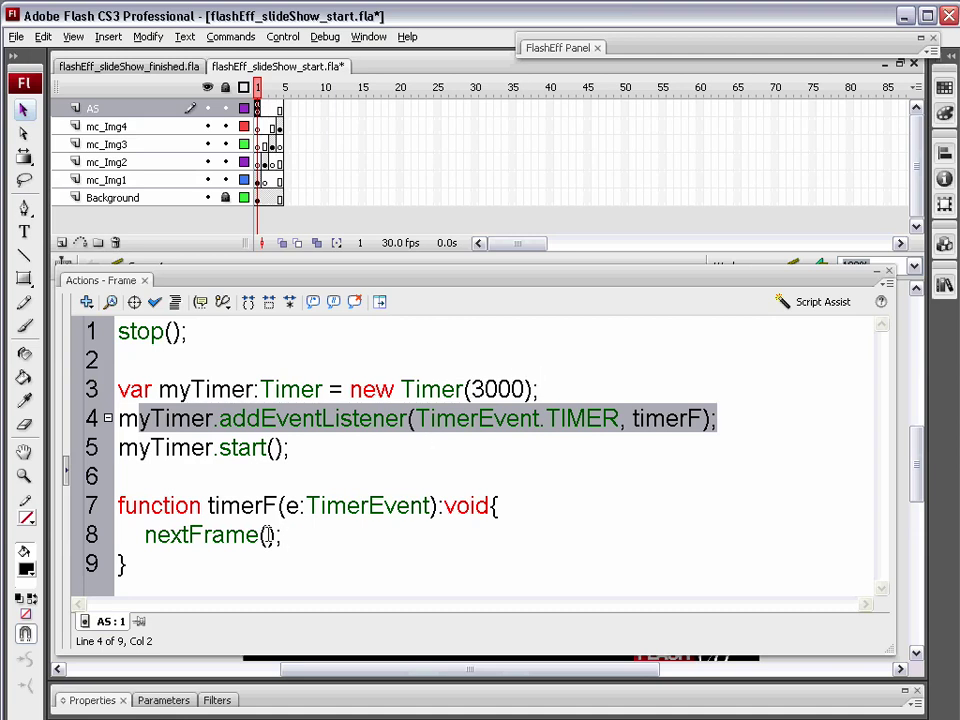
left_click_drag(283, 535, 146, 535)
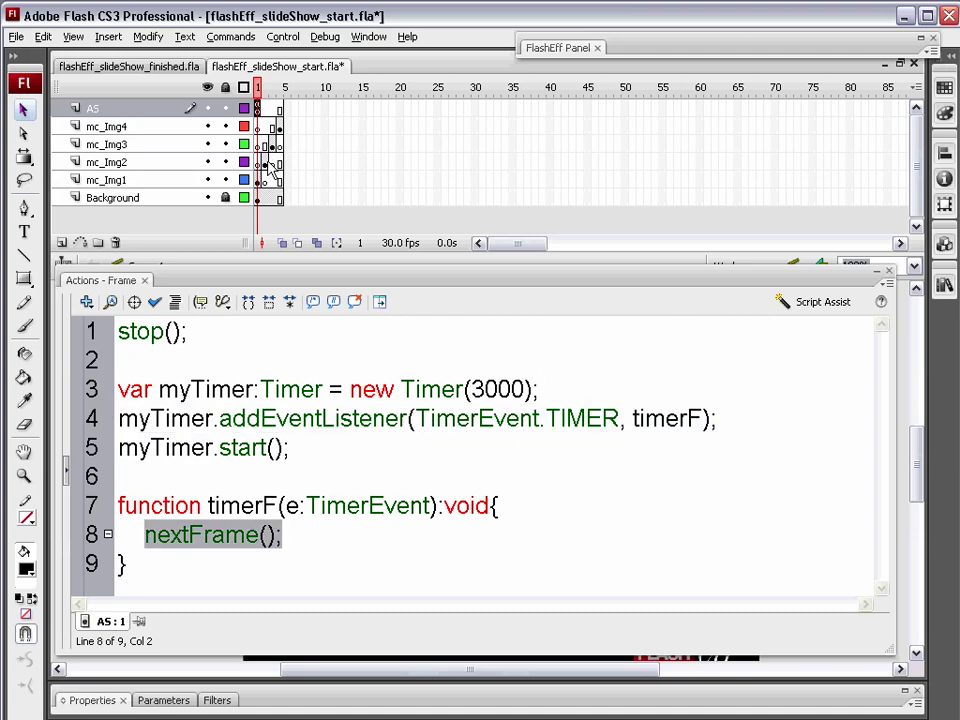
left_click(452, 544)
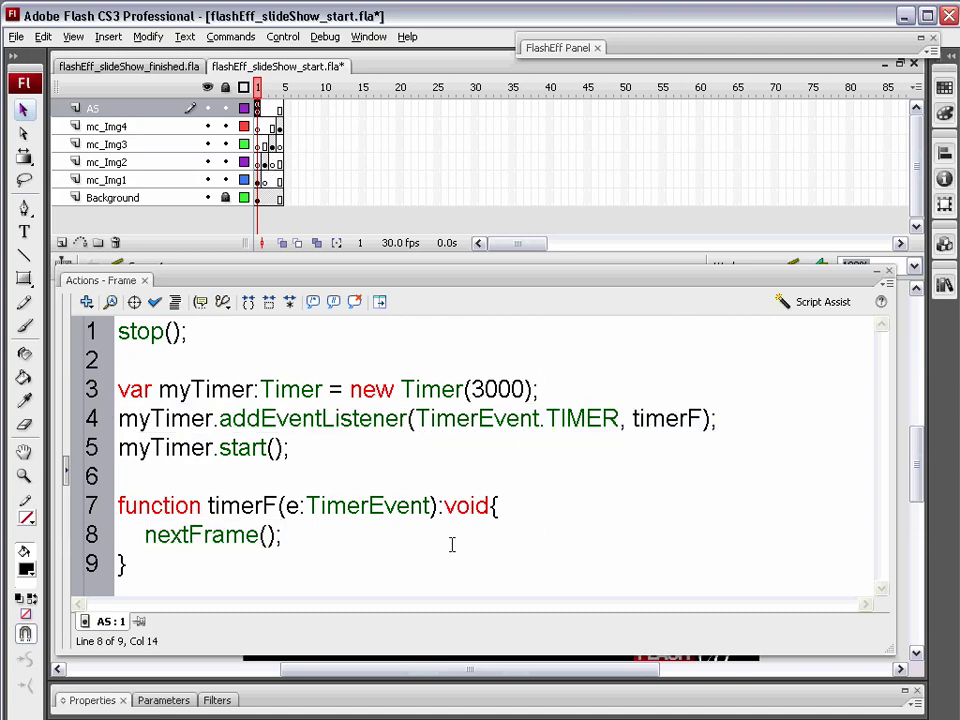
Test the movie with Ctrl+Enter to watch the images auto-advance, then reselect the first image
key("F9")
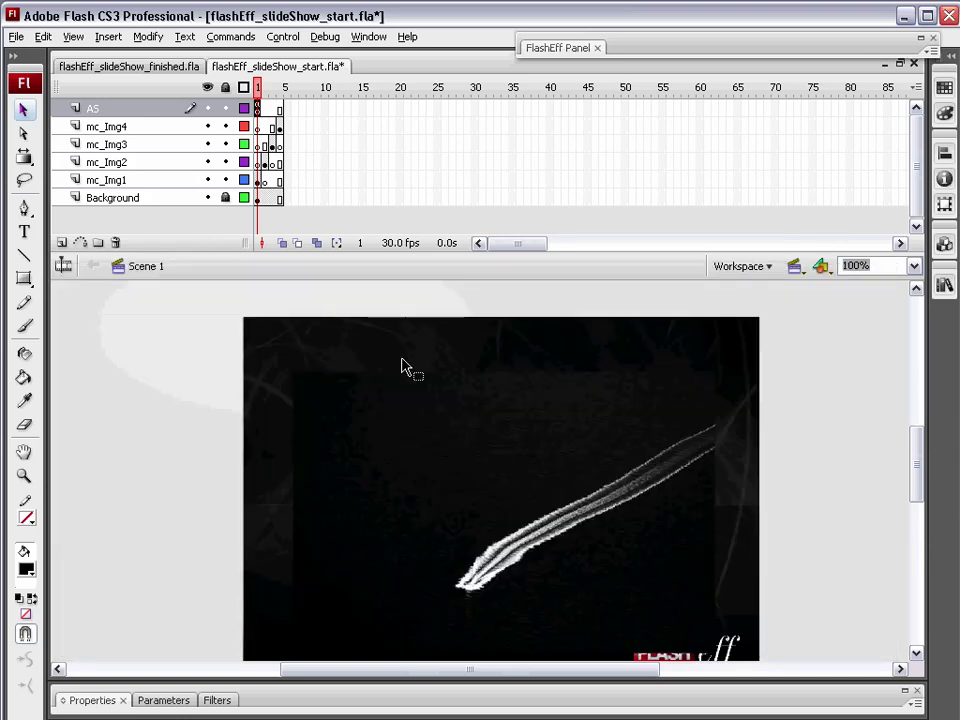
key("ctrl+Return")
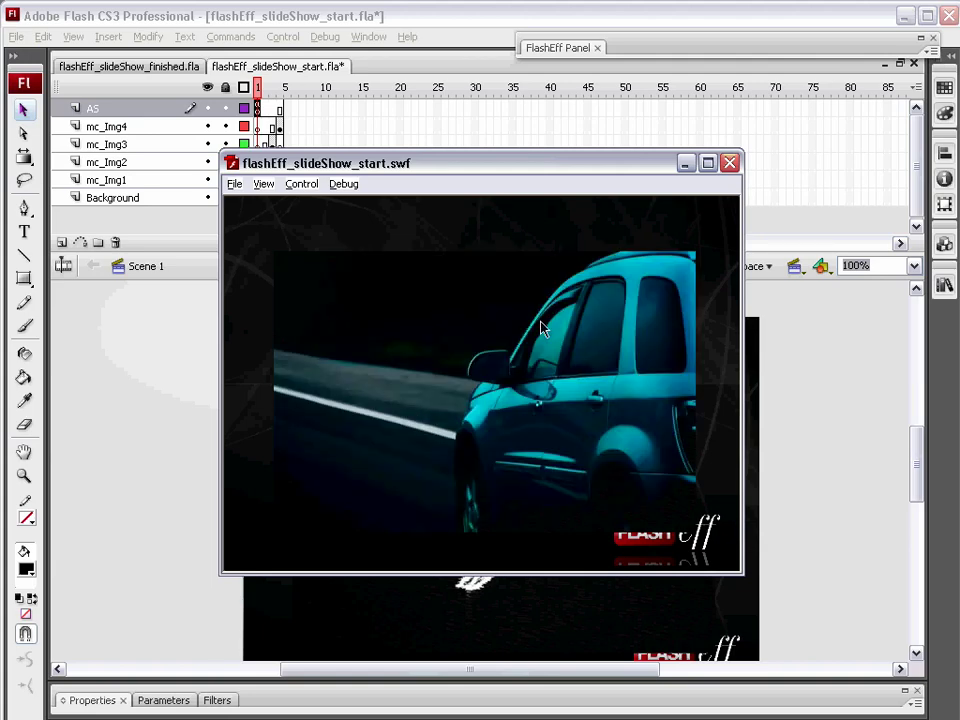
left_click(731, 163)
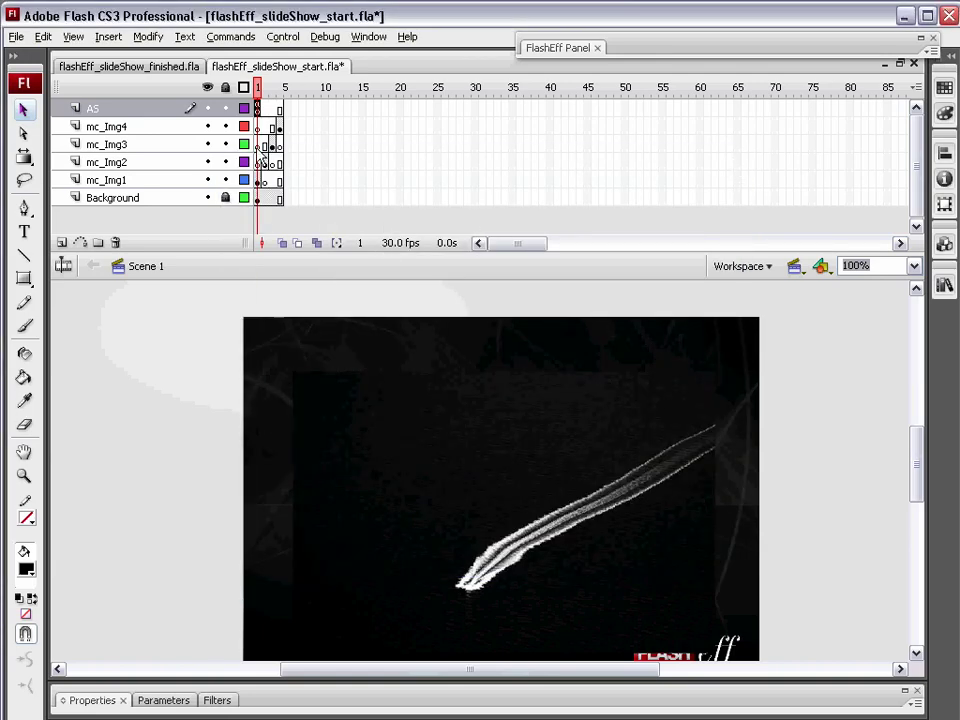
left_click(439, 465)
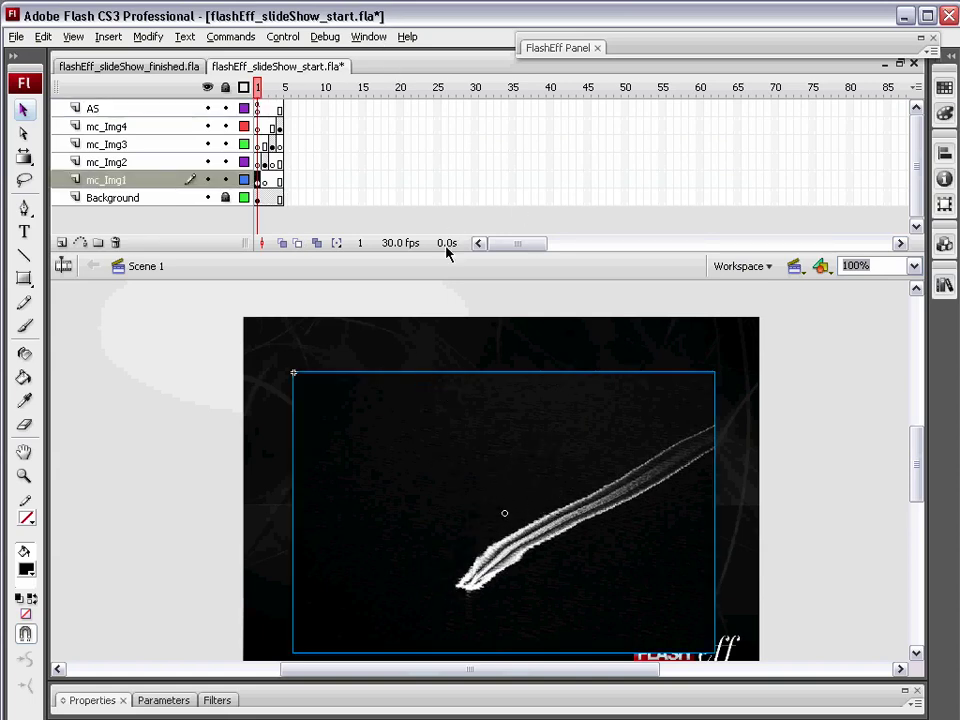
Drag a FlashEff component from the Components panel onto the first image's top-left corner
left_click(369, 37)
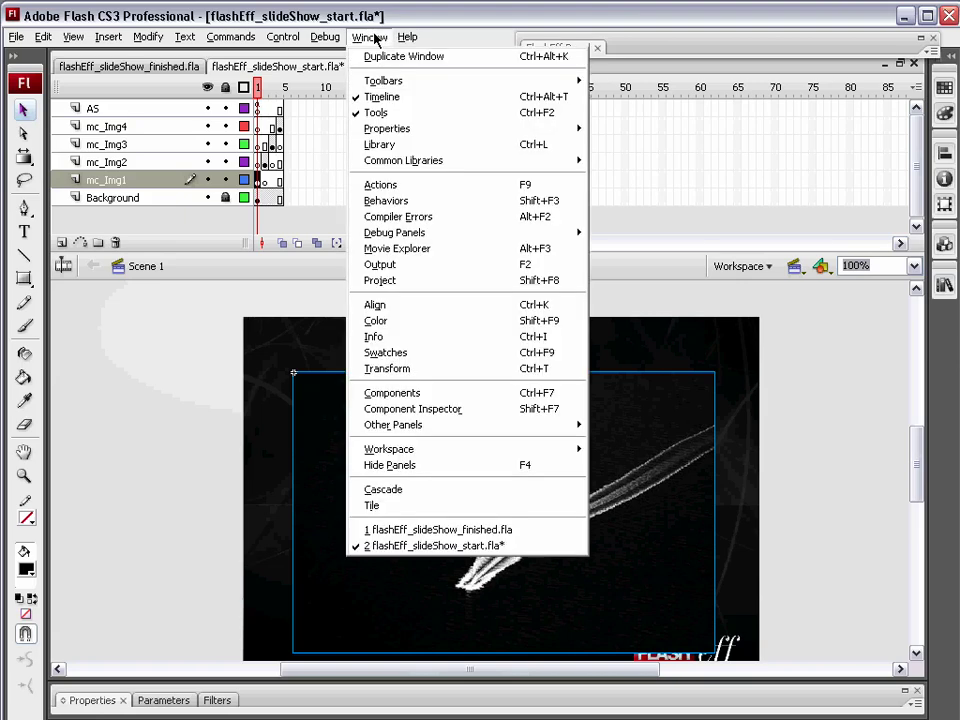
left_click(945, 246)
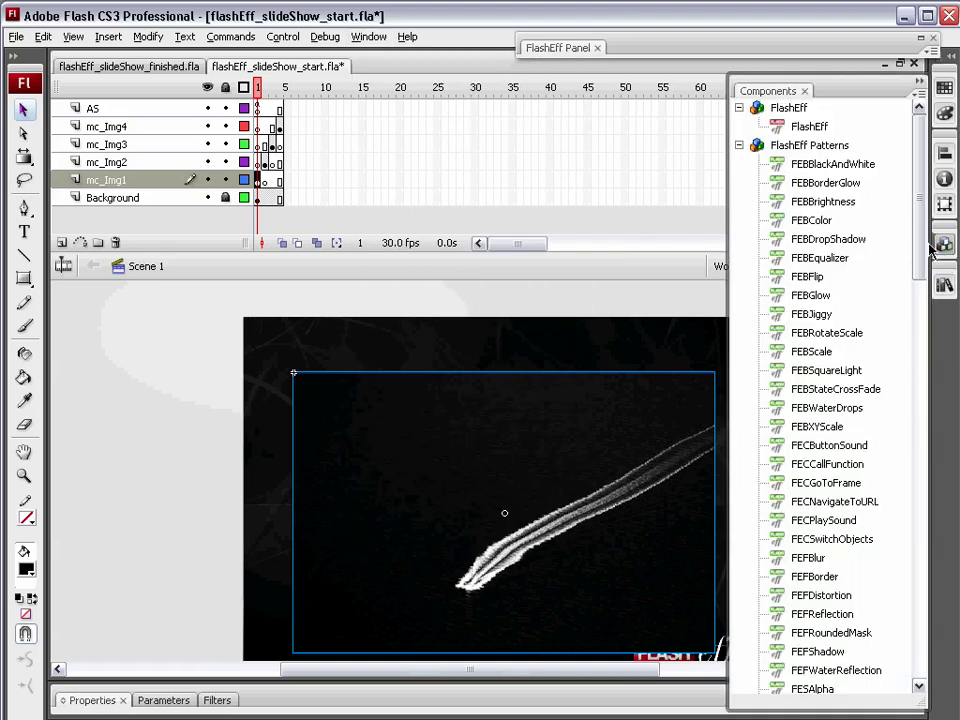
left_click(369, 37)
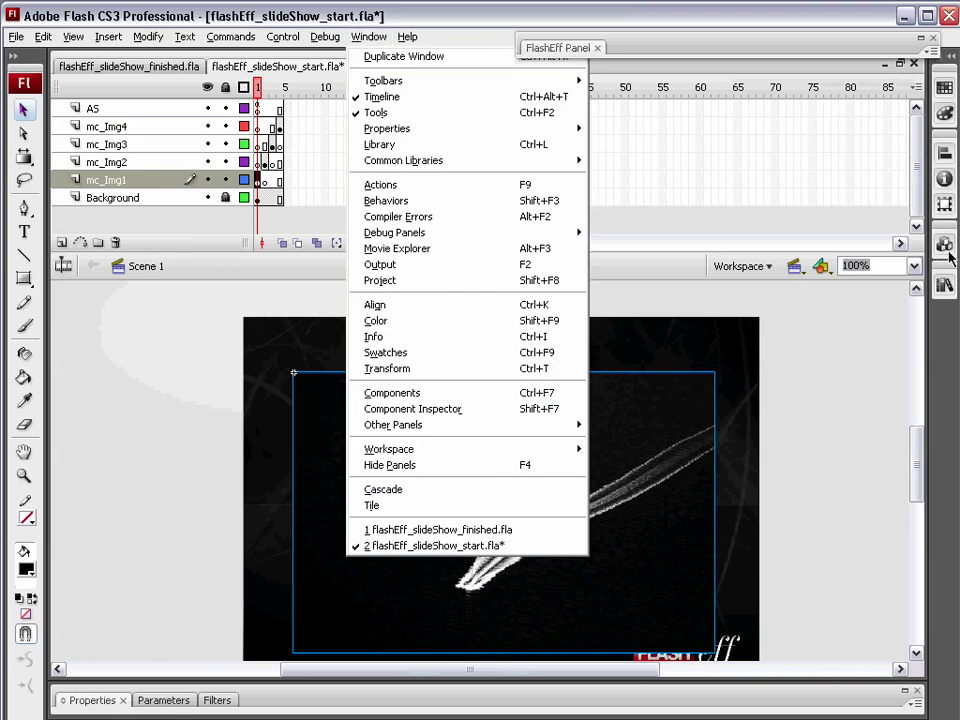
left_click(427, 393)
left_click_drag(812, 138, 368, 437)
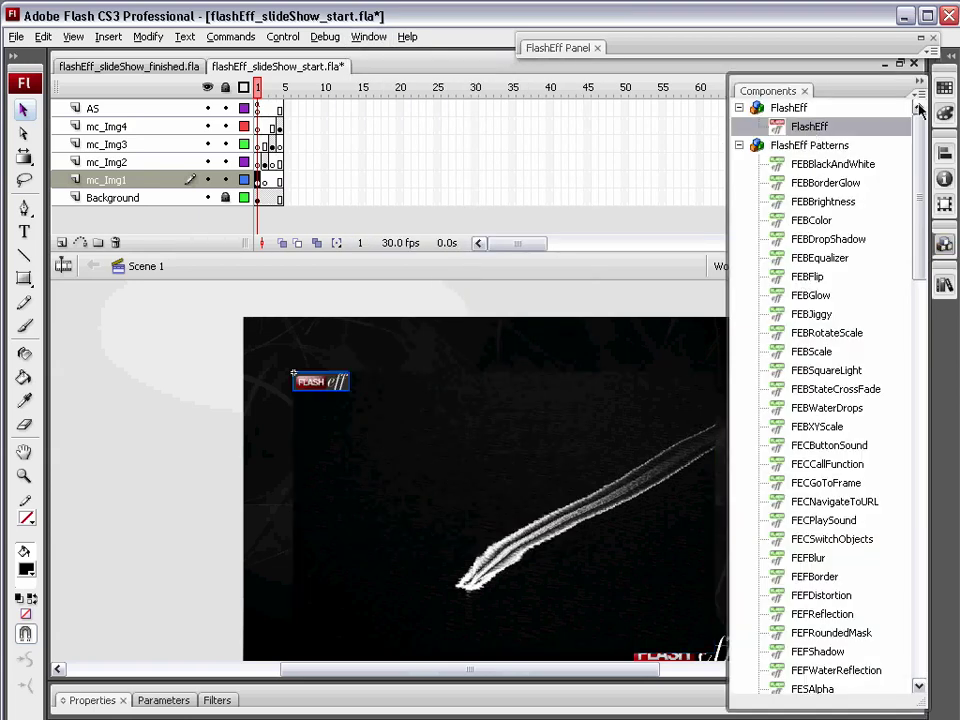
left_click(913, 62)
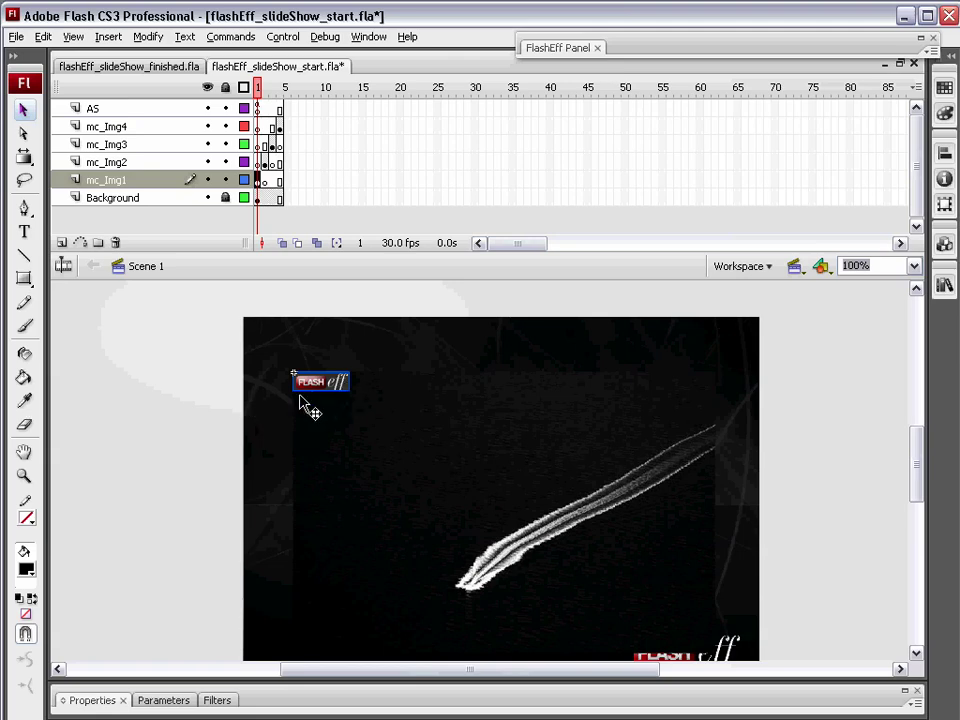
left_click(369, 36)
Set the FlashEff Show pattern to FESBlur with blurX 41, blurY 43 and medium quality
mouse_move(420, 425)
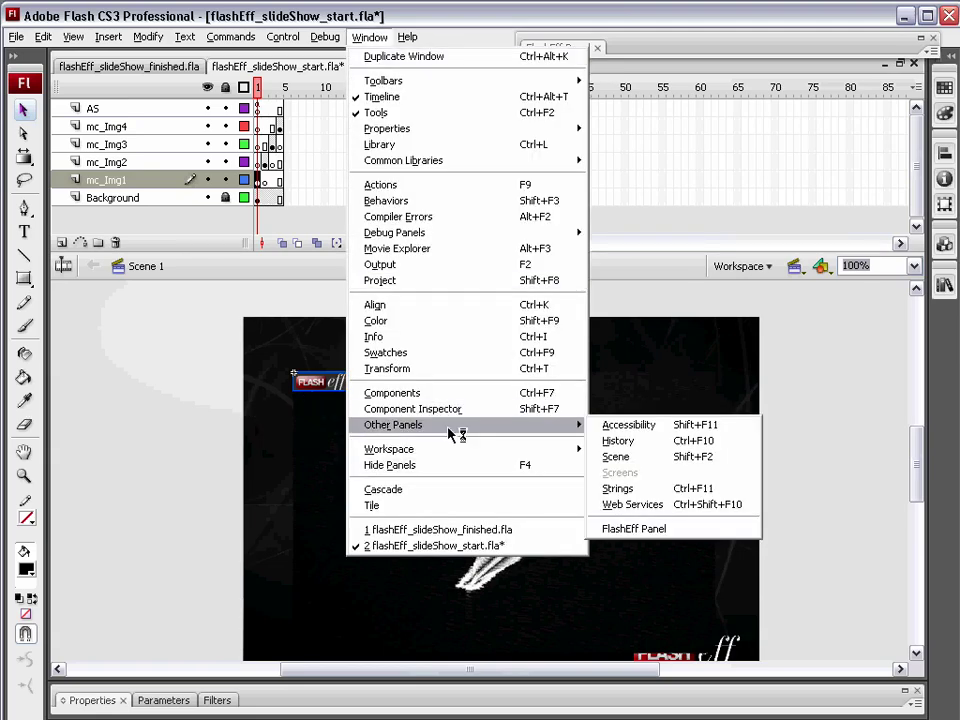
left_click(690, 540)
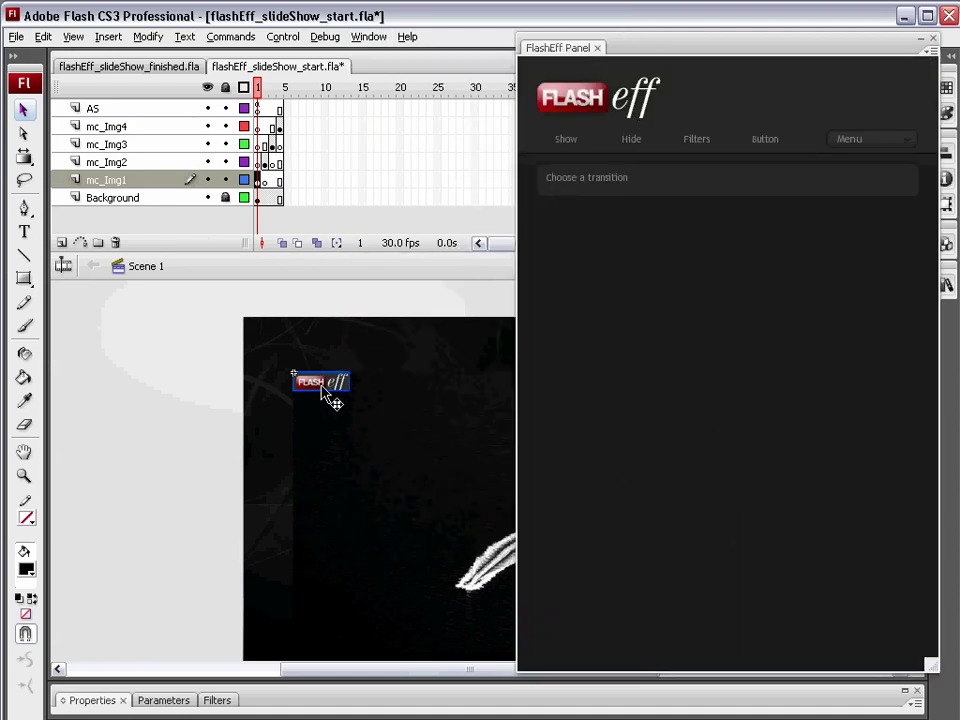
left_click(567, 142)
left_click(625, 241)
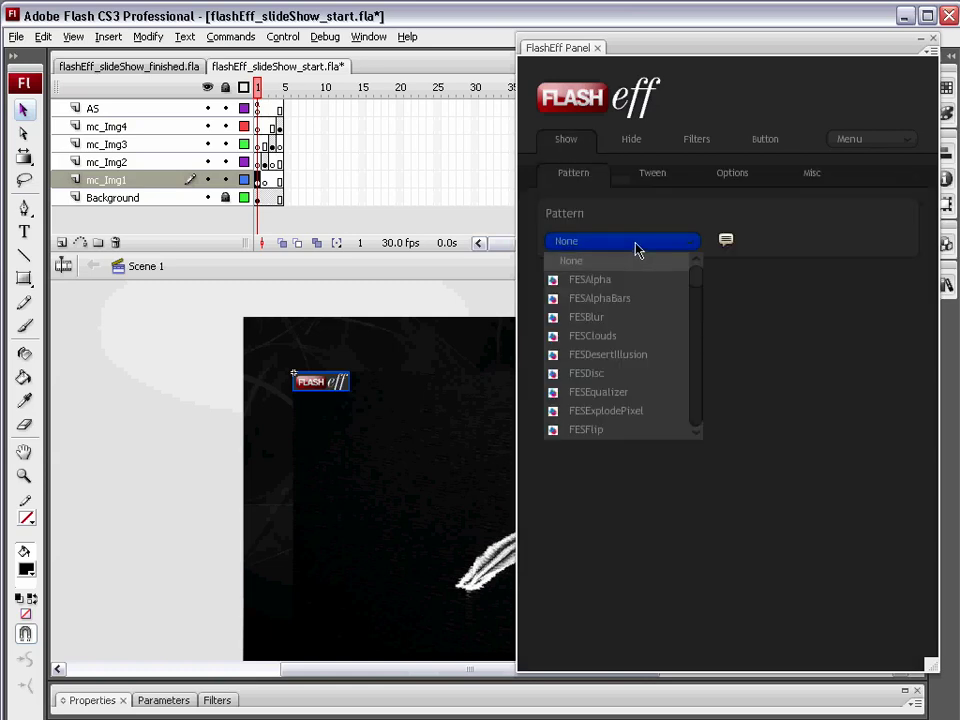
left_click(612, 318)
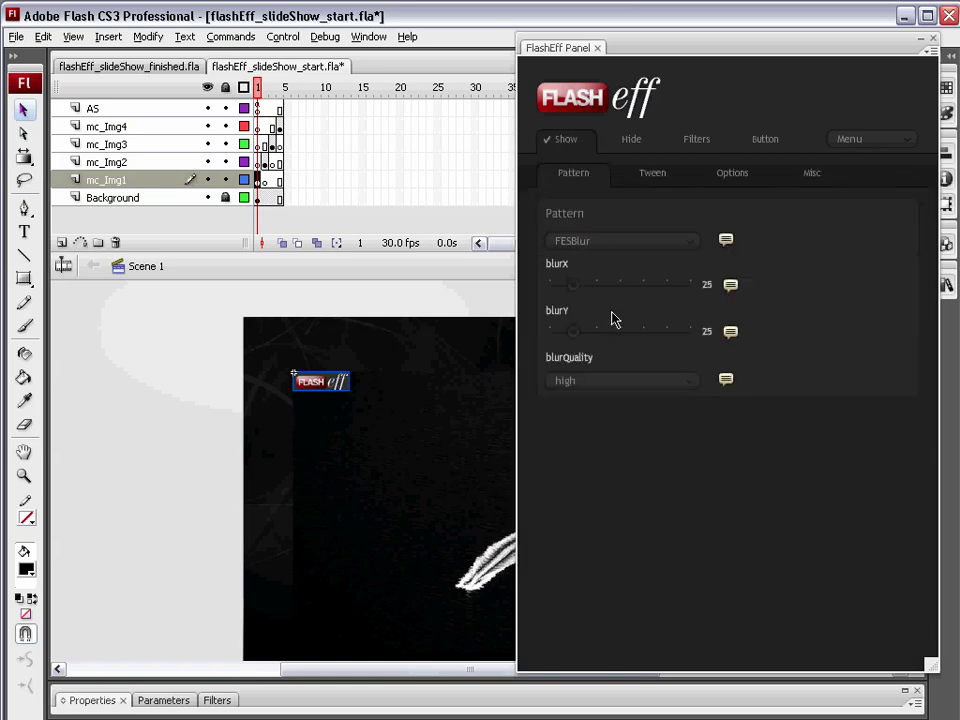
left_click_drag(578, 292, 593, 342)
left_click(593, 380)
left_click(596, 424)
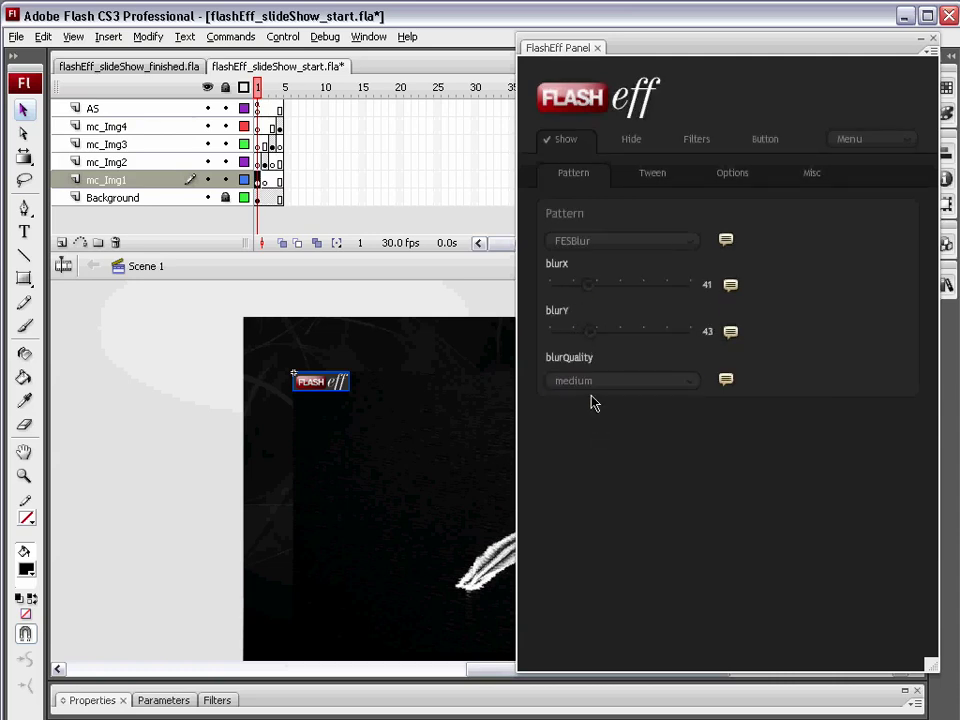
Choose FESDesertIllusion as the Hide pattern with waveSize 50 and wavesIntensity 100
left_click(636, 146)
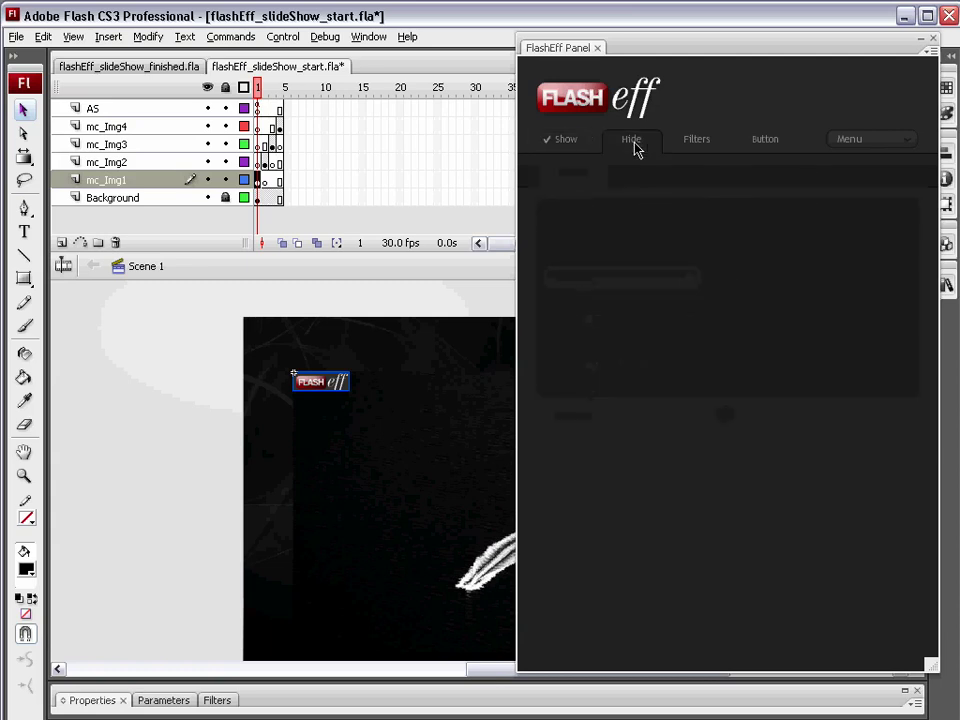
left_click(620, 243)
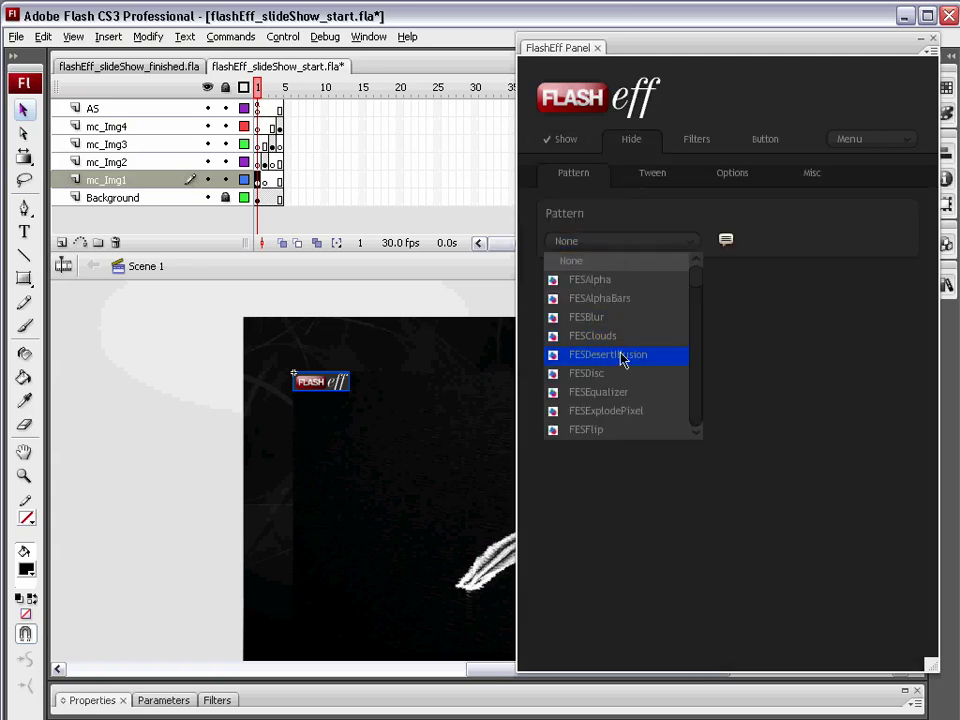
scroll(621, 378, "down", 1)
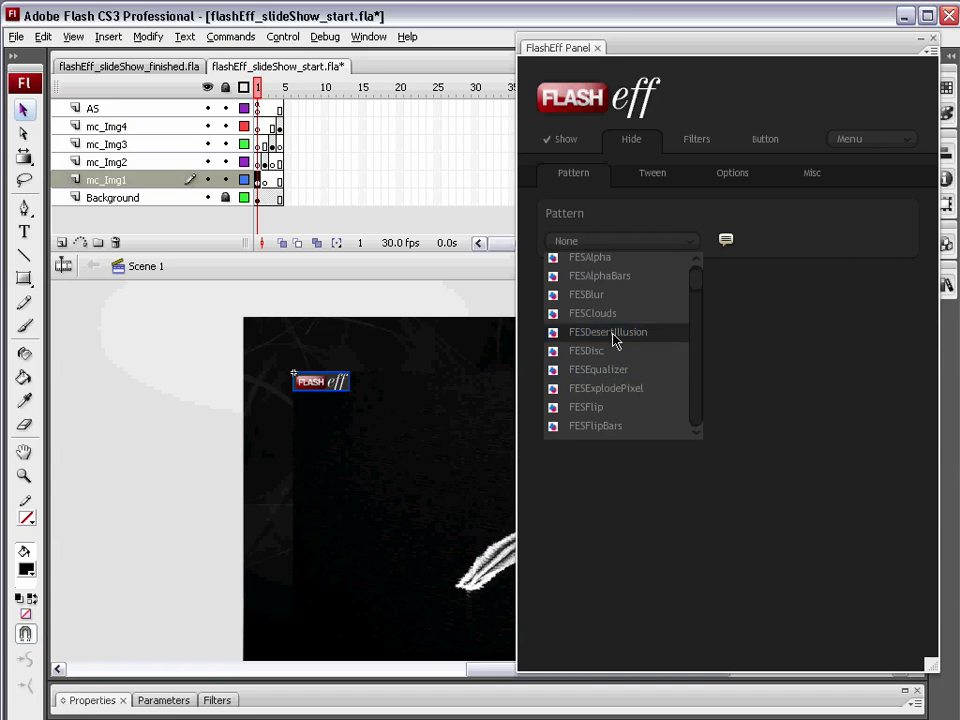
left_click(620, 344)
left_click(590, 288)
key("BackSpace")
key("BackSpace")
key("BackSpace")
type("50")
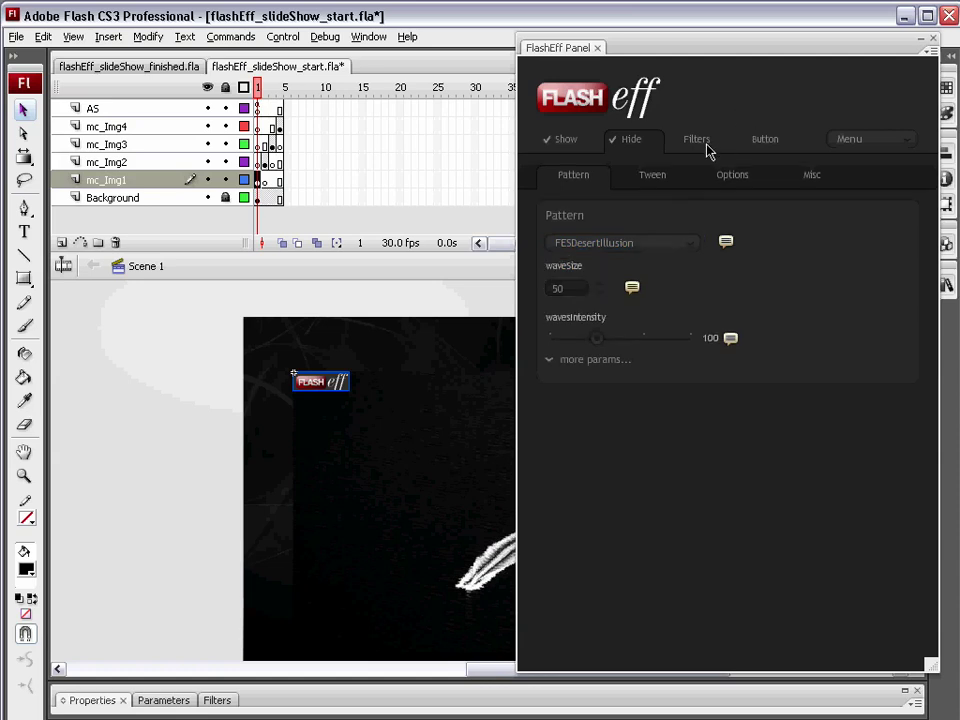
Add an FEFReflection filter (distance 5, alpha 0.5) and collapse the FlashEff panel
left_click(702, 143)
left_click(557, 342)
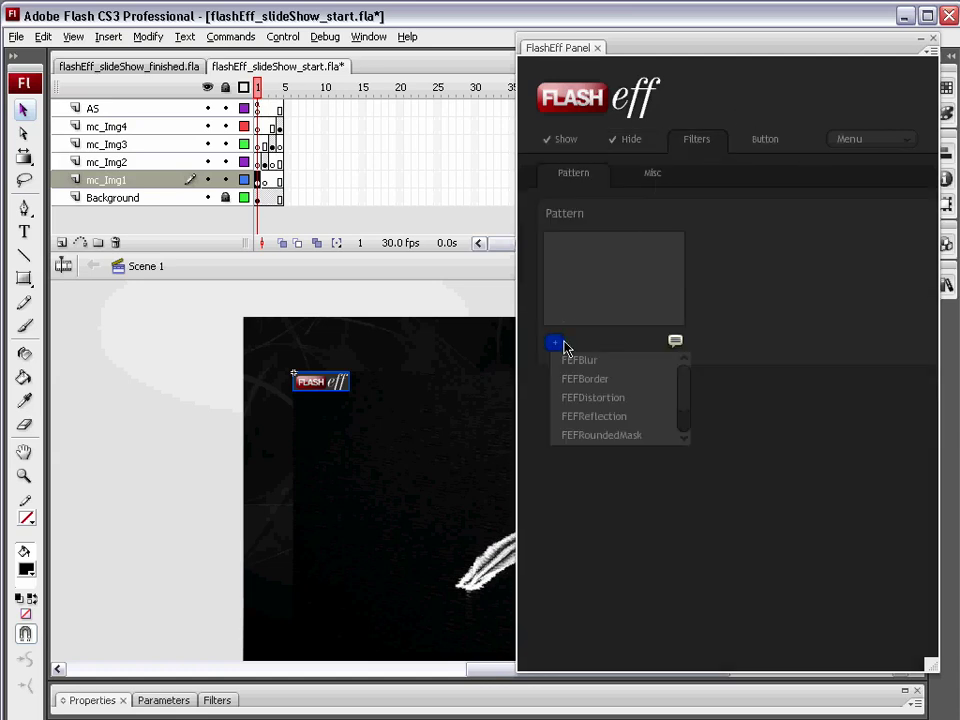
left_click(615, 419)
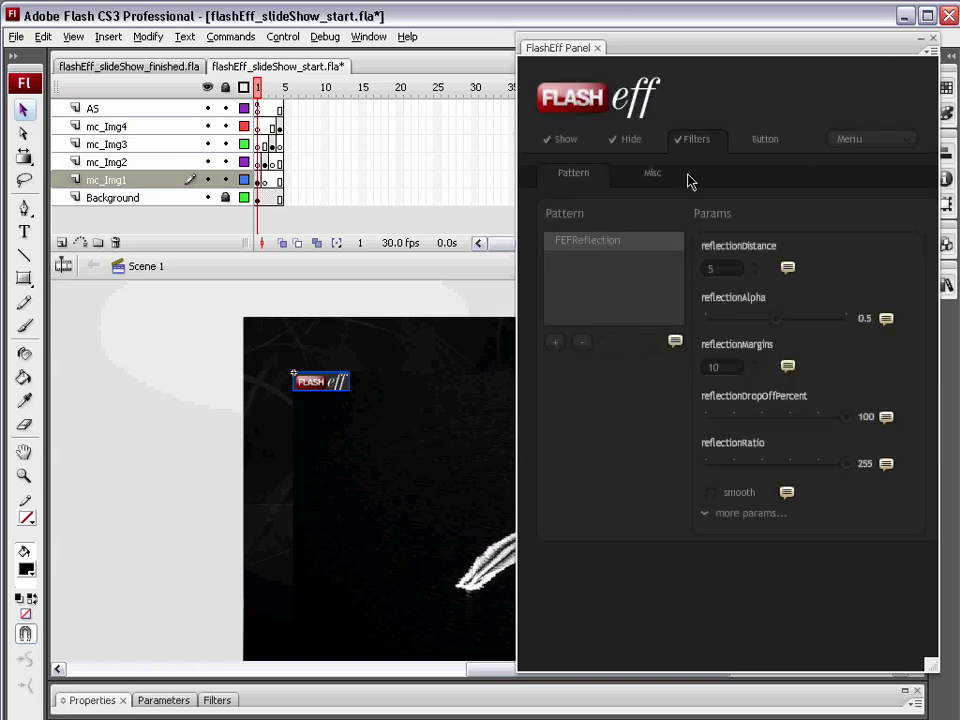
left_click(921, 40)
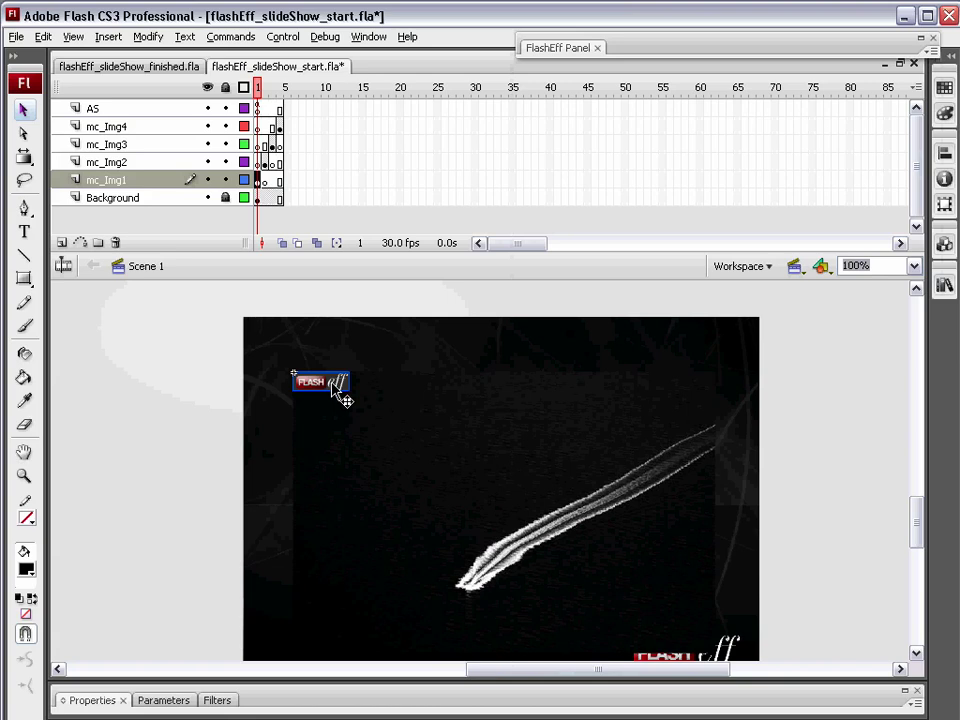
Paste the FlashEff component on frames 2, 3 and 4, each at its image's top-left corner
left_click(266, 164)
key("ctrl+v")
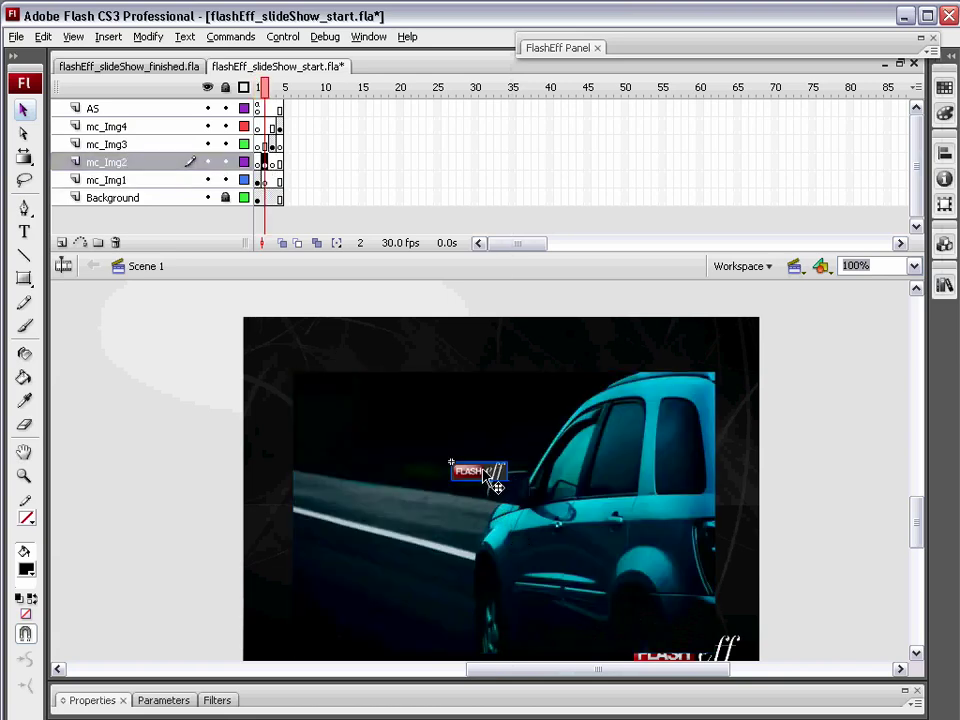
left_click_drag(532, 476, 374, 386)
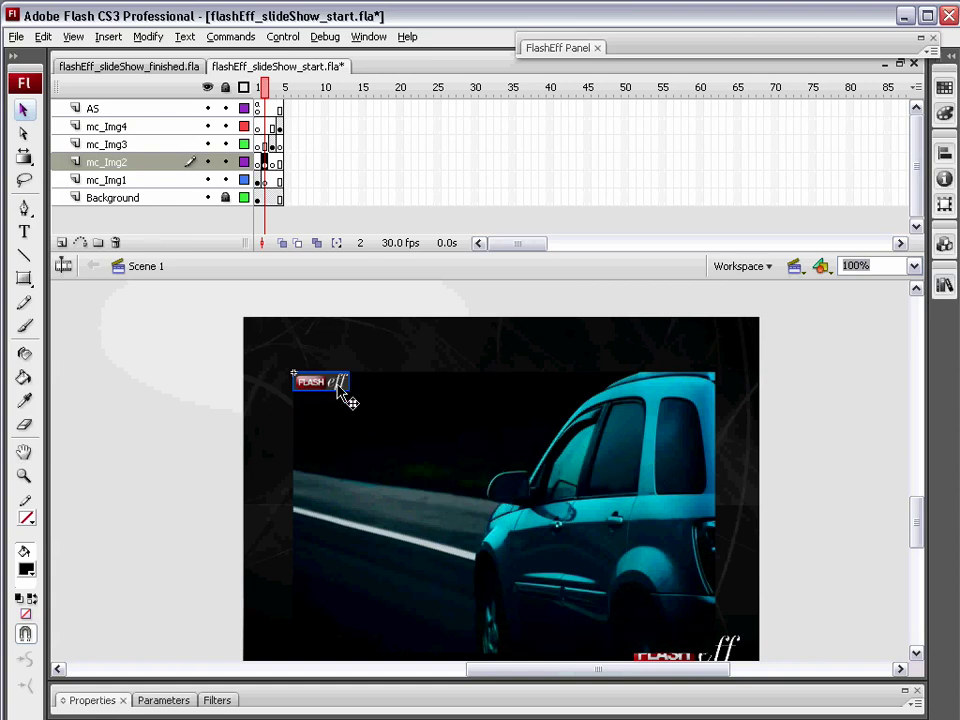
left_click(272, 162)
left_click(465, 383)
key("ctrl+v")
left_click_drag(508, 481, 452, 344)
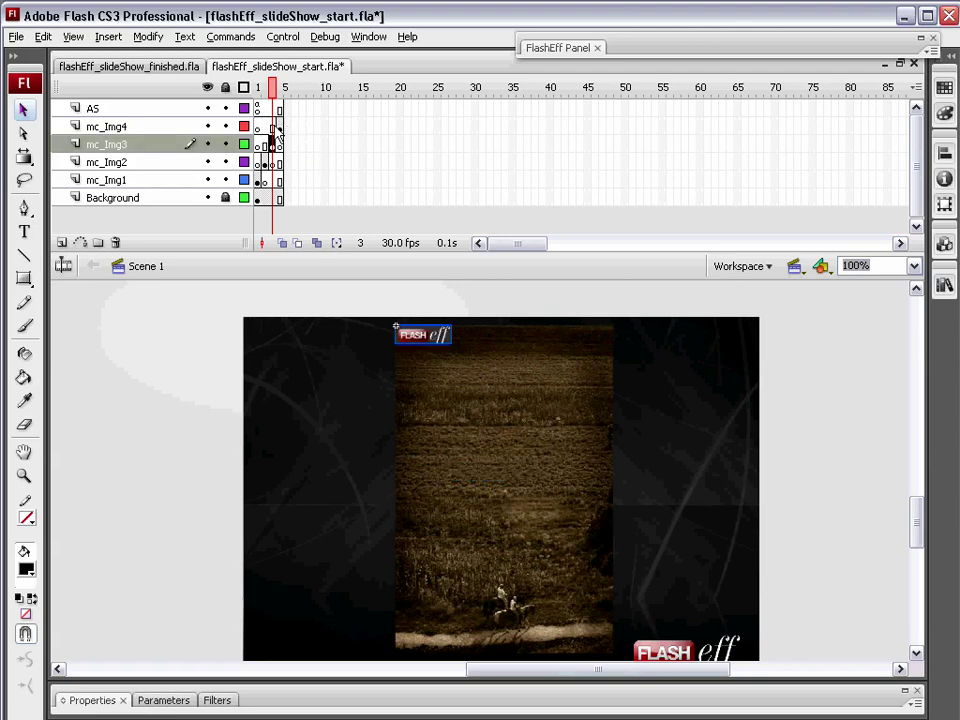
left_click(280, 137)
left_click(280, 127)
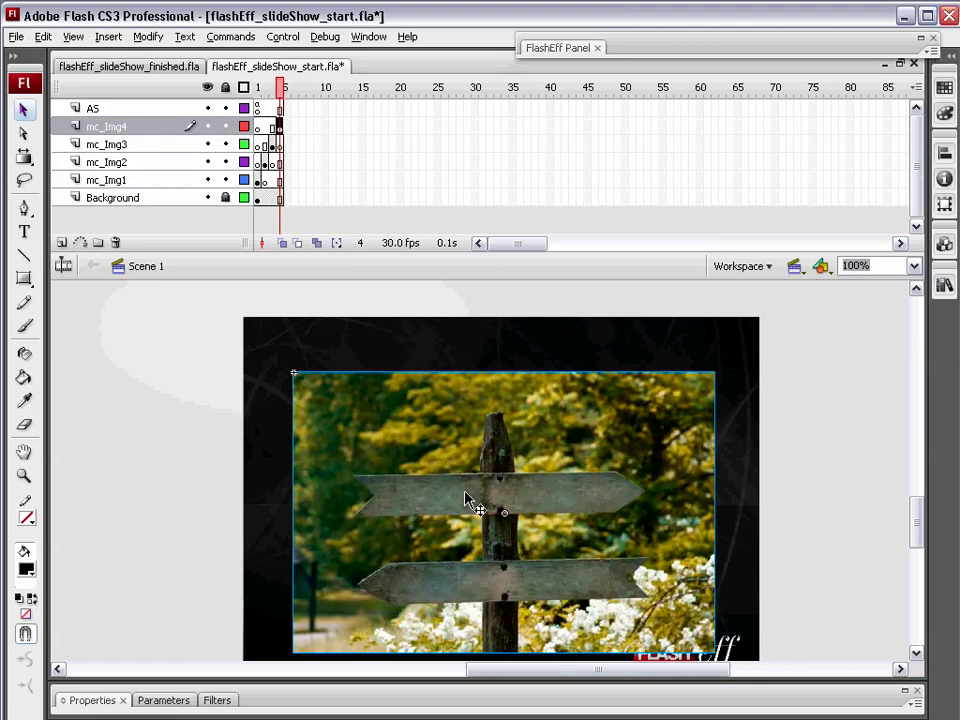
key("ctrl+v")
left_click_drag(484, 478, 325, 387)
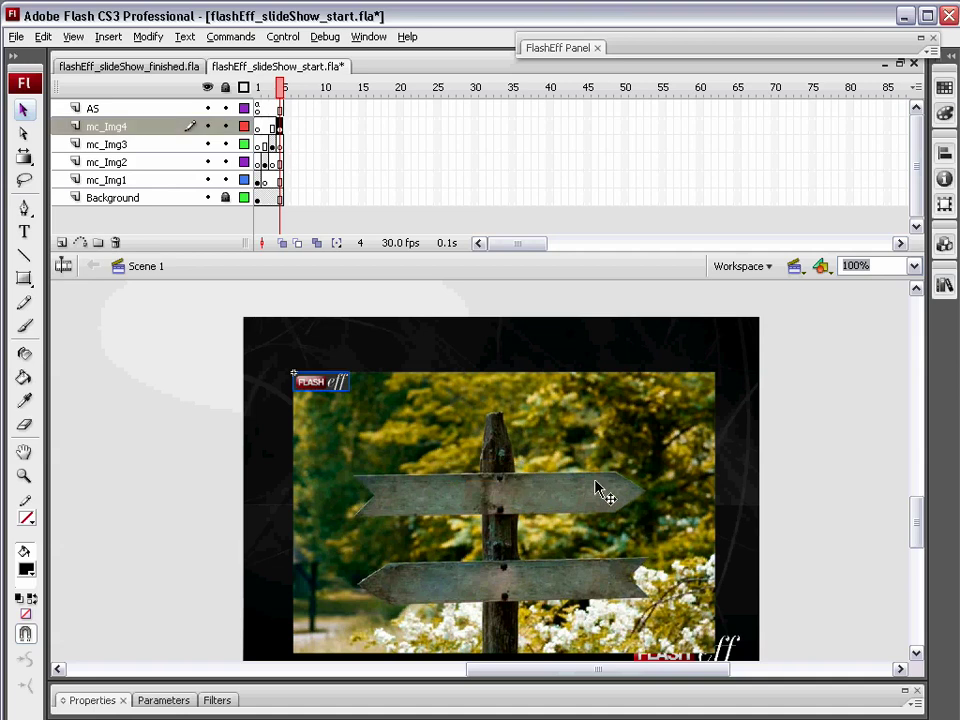
Insert a new layer named Button with a keyframe at frame 5
left_click(61, 242)
double_click(108, 127)
type("Button")
key("Return")
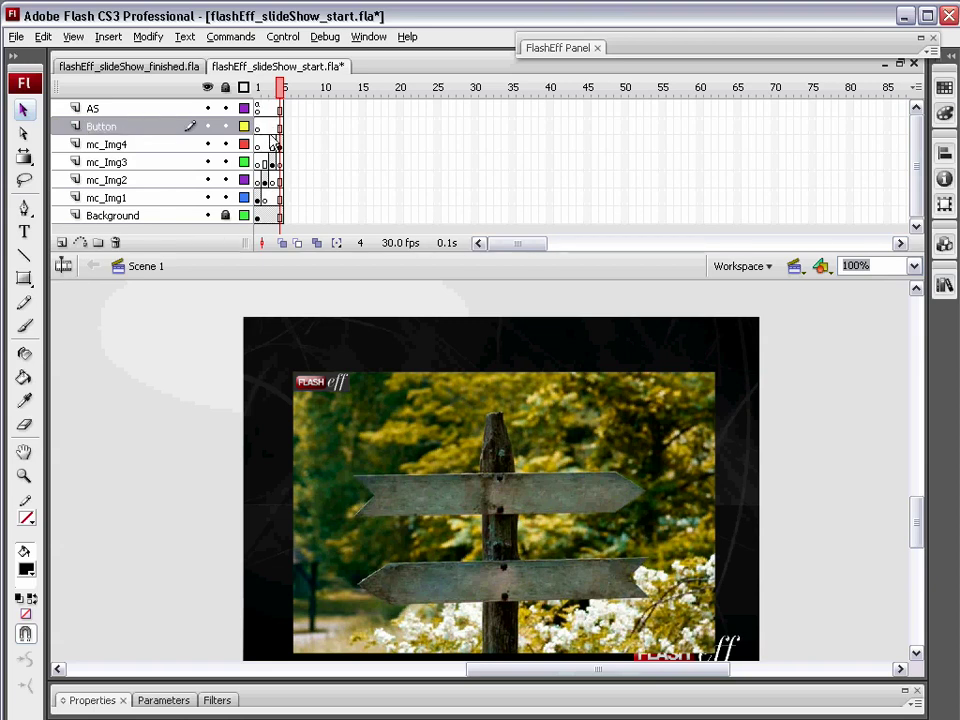
left_click(281, 127)
right_click(282, 131)
left_click(340, 219)
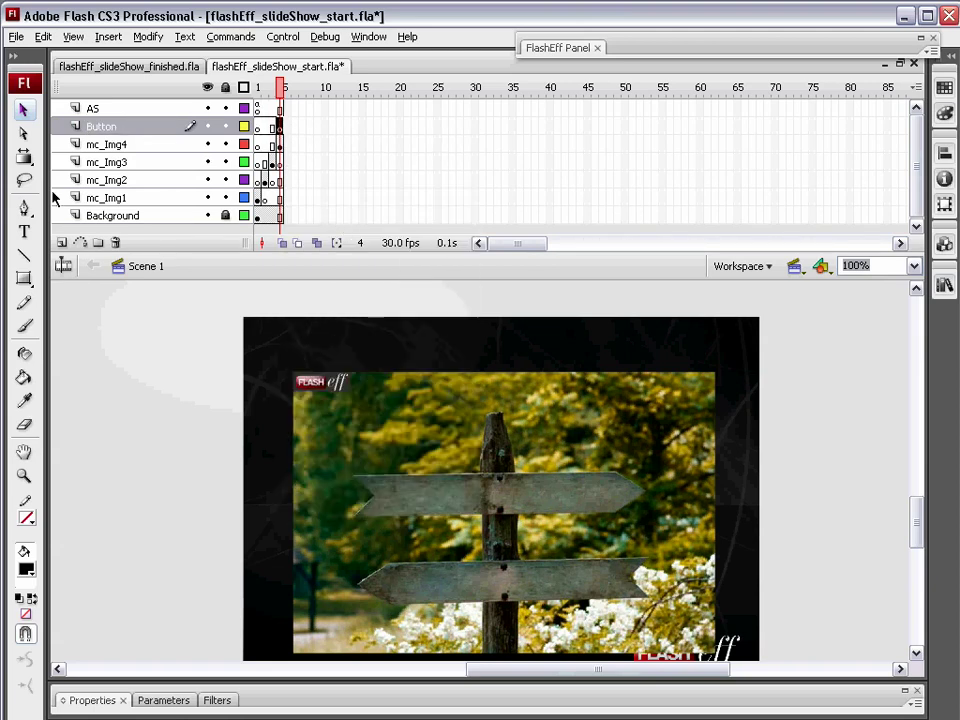
Draw a black Rectangle Primitive, about 252×50, over the upper signpost board
left_click(25, 280)
left_click(25, 280)
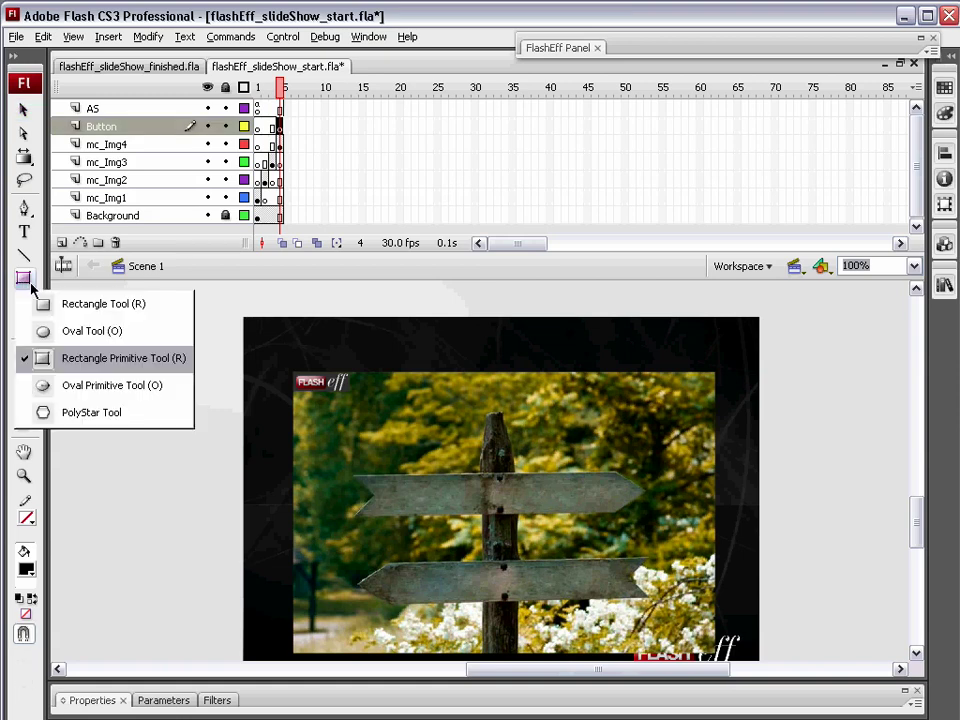
left_click(88, 360)
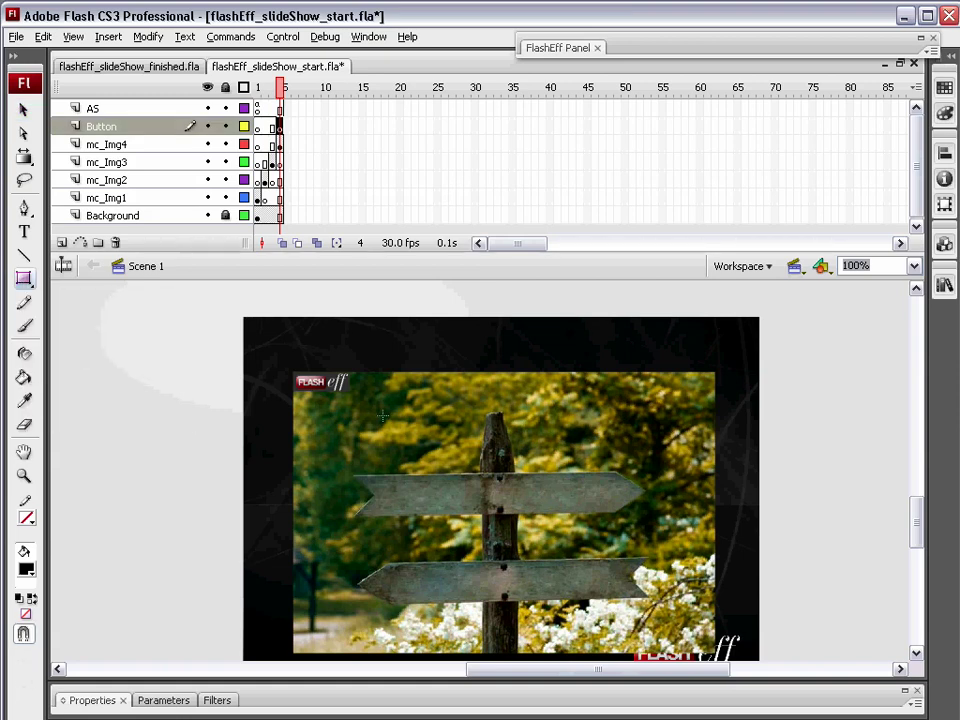
left_click_drag(386, 415, 623, 461)
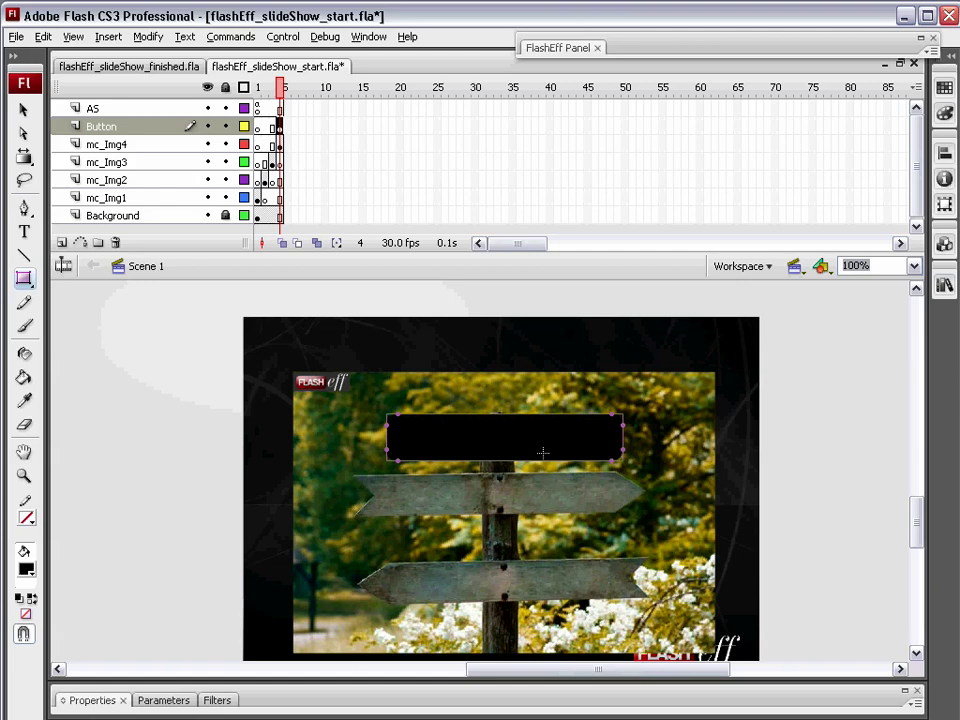
key("v")
Set the rectangle's corner radius to 20 and nudge it into position
left_click(95, 701)
double_click(251, 672)
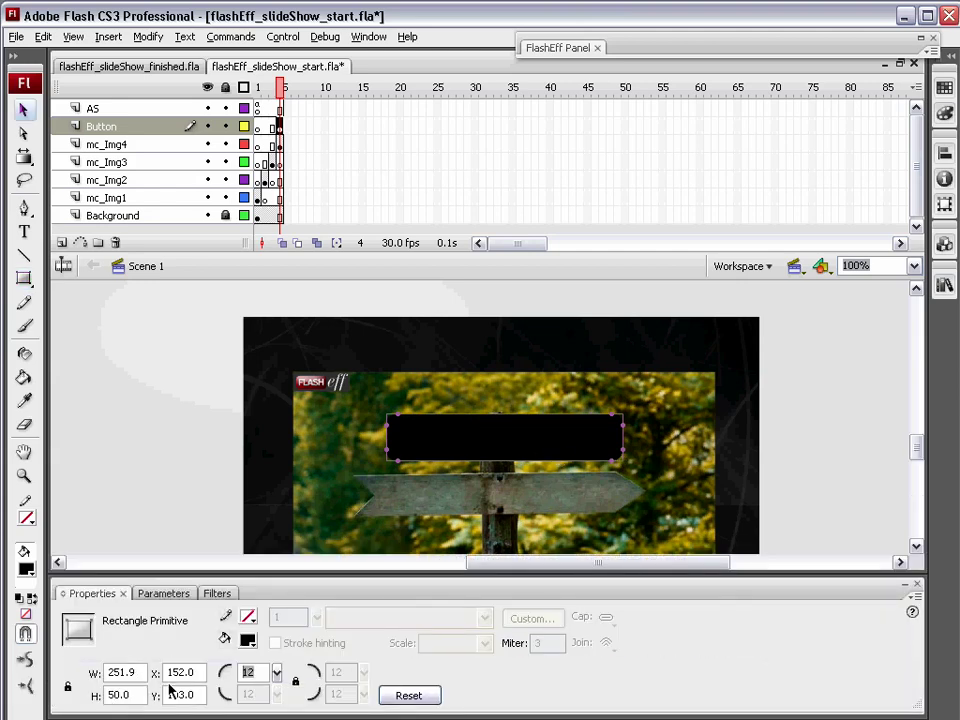
type("18")
key("Return")
left_click_drag(514, 437, 522, 445)
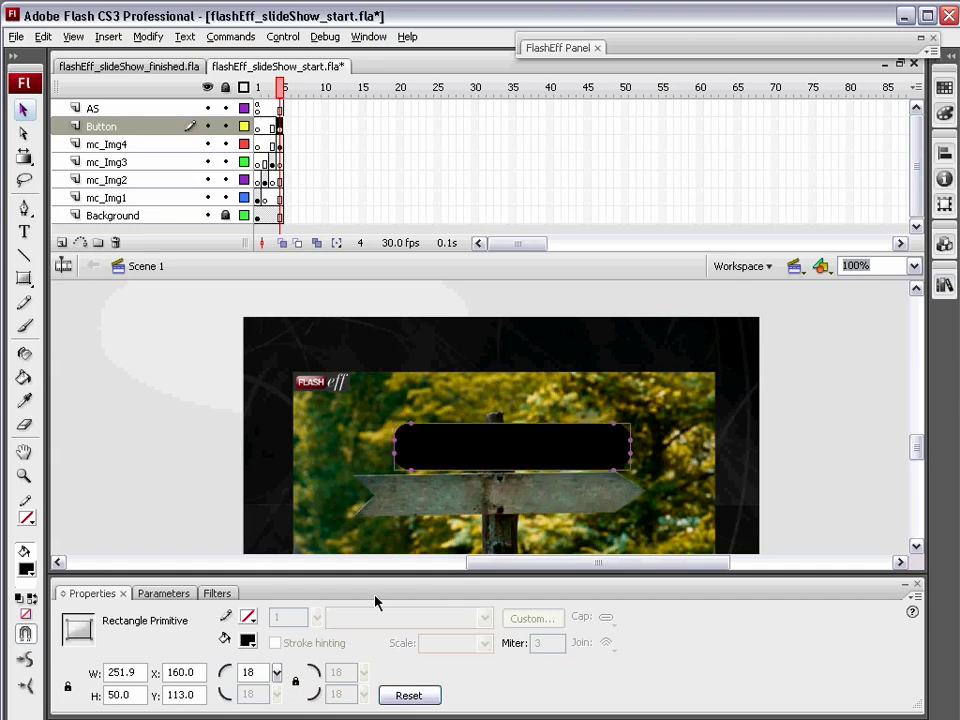
double_click(263, 675)
type("20")
key("Return")
left_click_drag(544, 437, 536, 450)
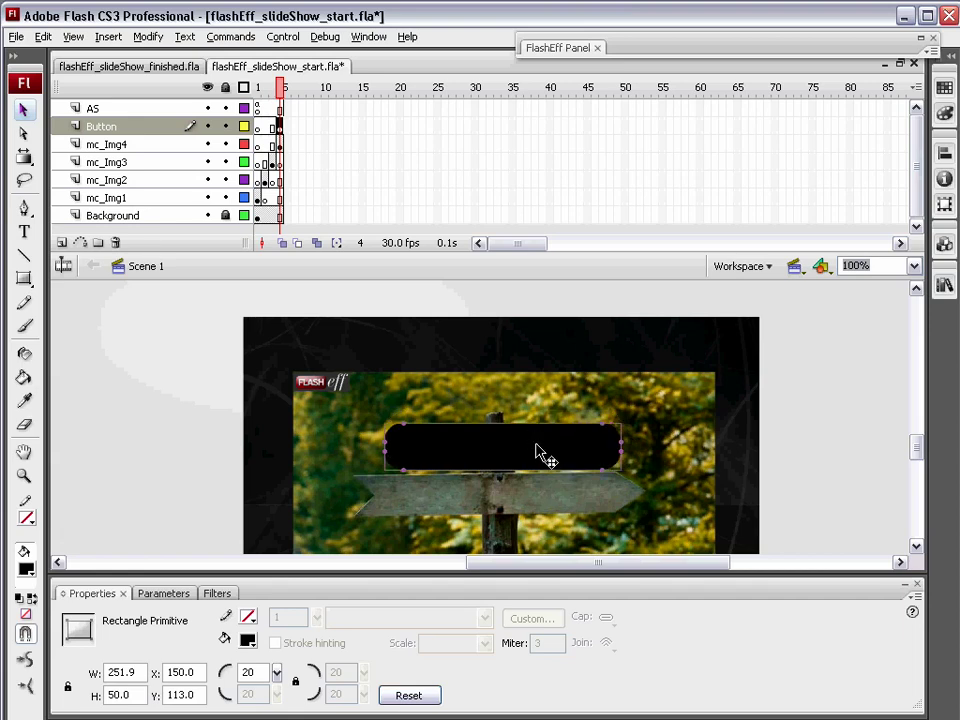
Fill the rectangle with a linear gradient from #009900 to #7DEA62
left_click(414, 594)
left_click(945, 113)
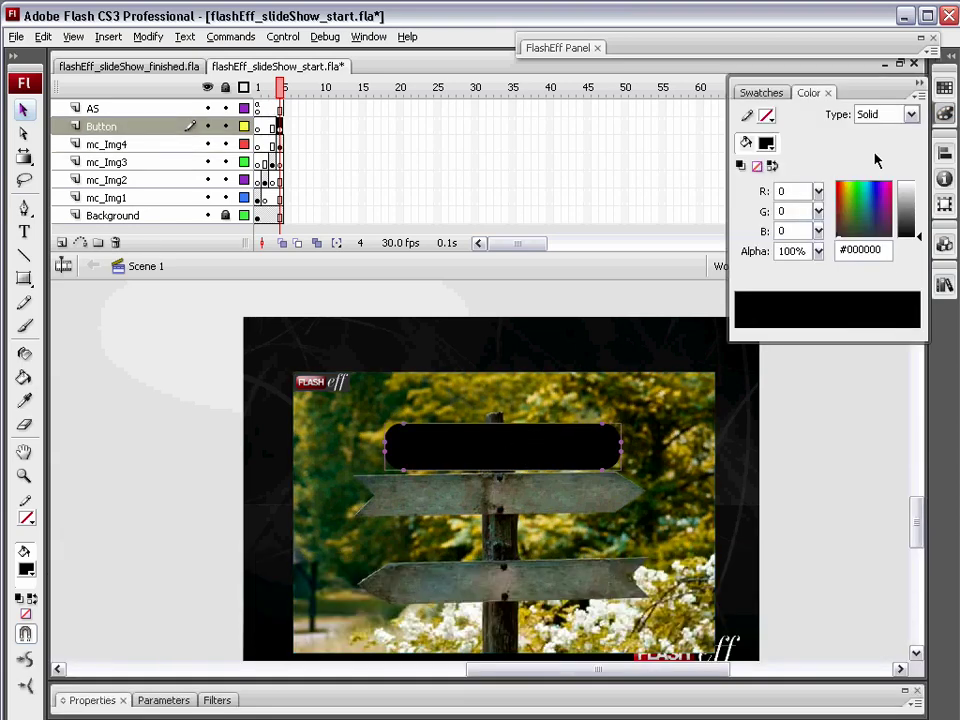
left_click(770, 145)
left_click(752, 348)
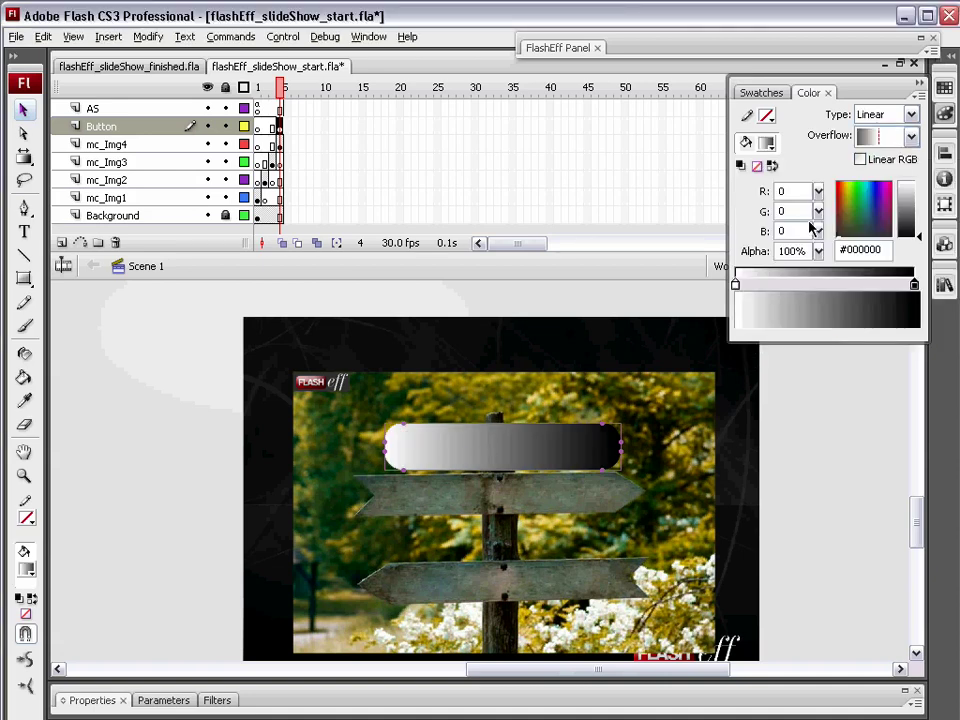
left_click(736, 284)
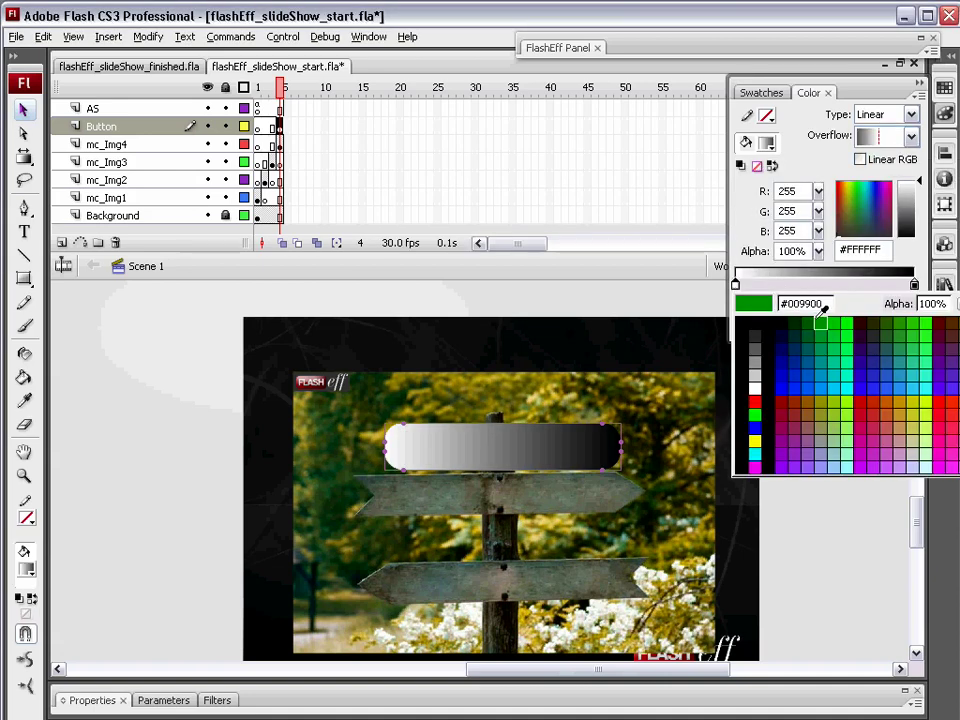
left_click(820, 318)
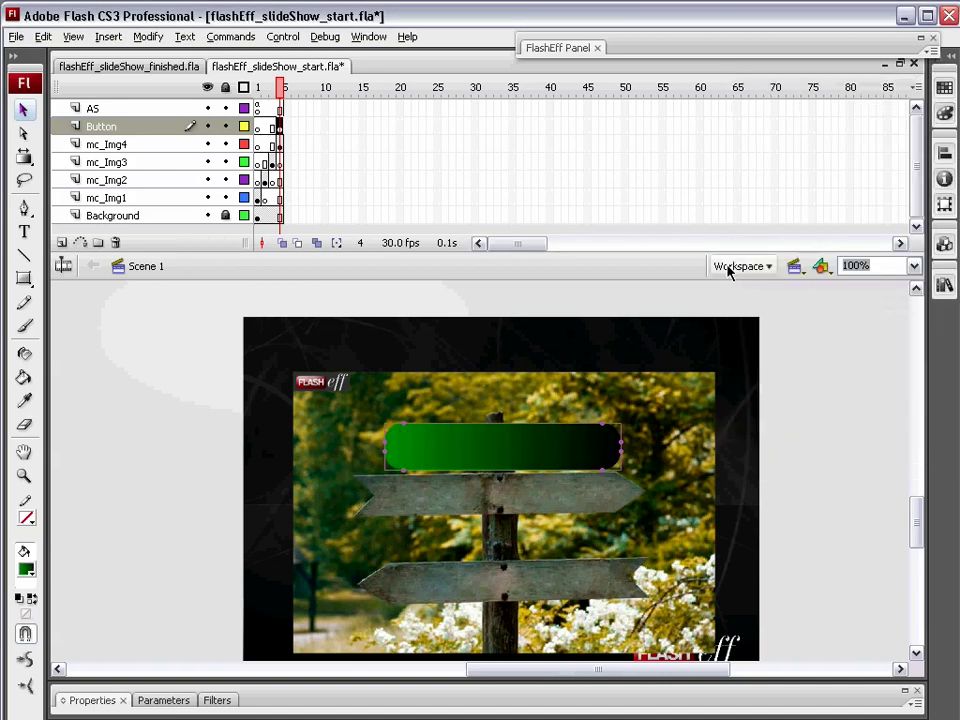
left_click(945, 113)
left_click(913, 285)
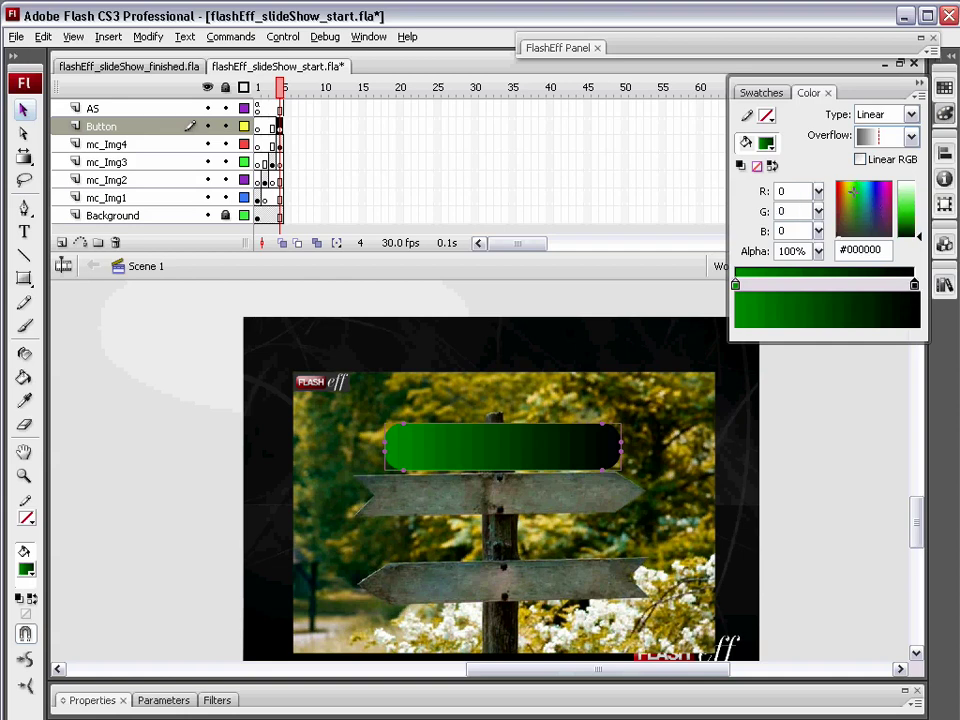
mouse_move(906, 228)
left_mouse_down()
mouse_move(906, 212)
mouse_move(906, 220)
left_mouse_up()
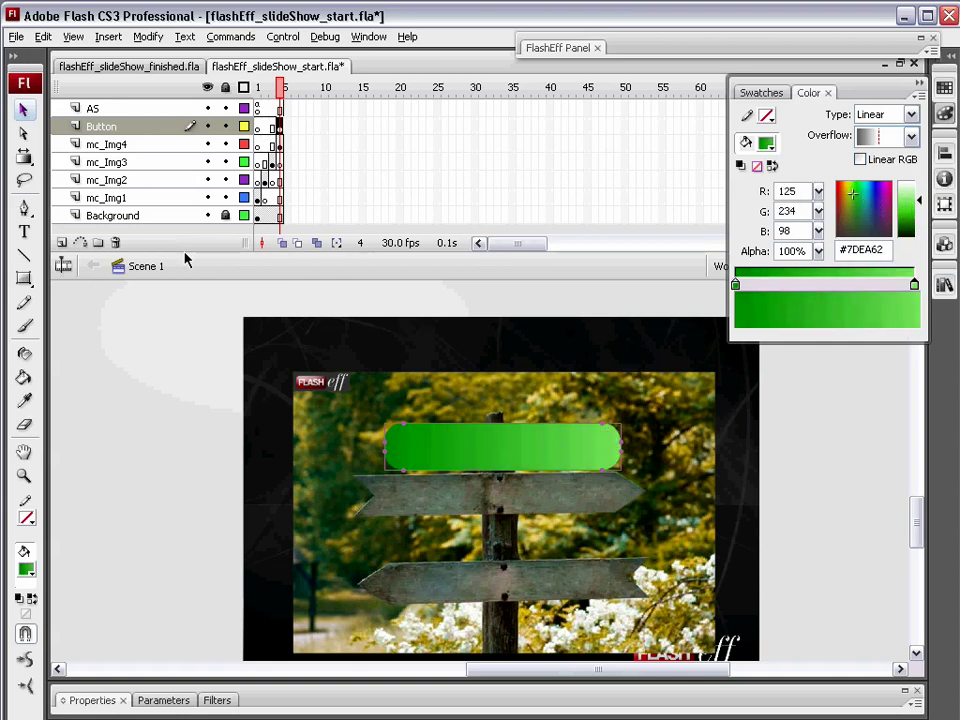
Narrow the green gradient across the button with the Gradient Transform Tool
left_click(24, 176)
left_click(24, 155)
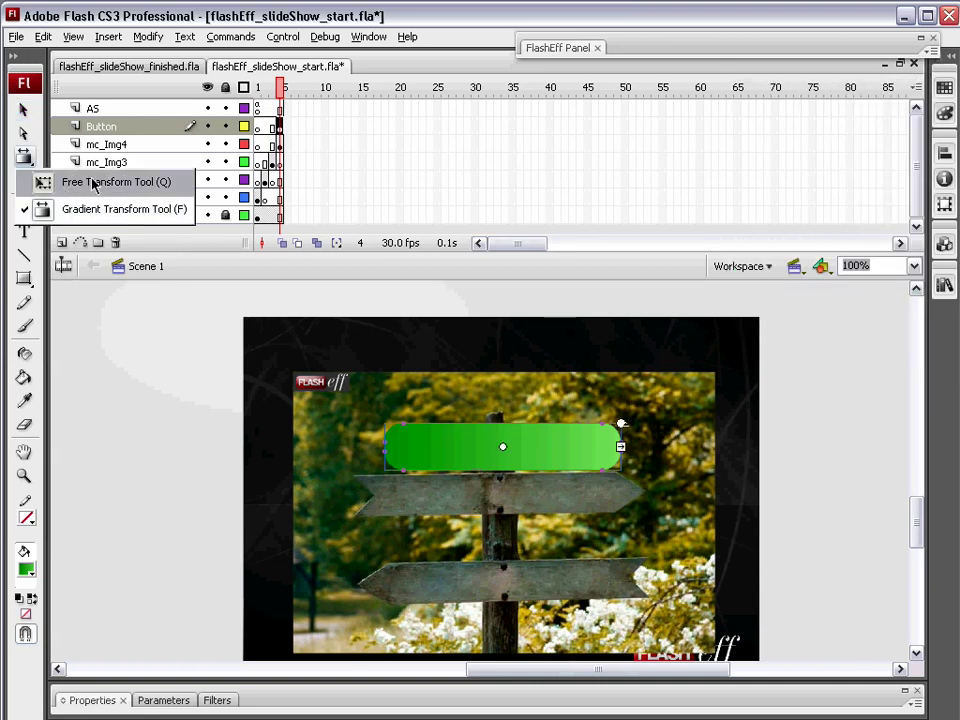
left_click(88, 218)
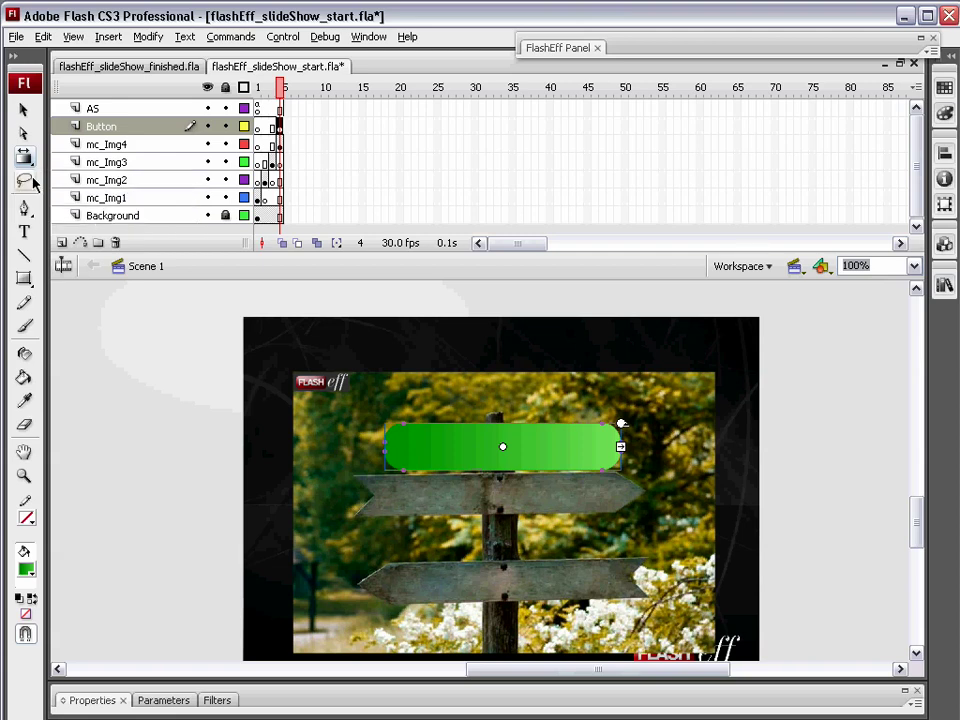
left_click_drag(622, 446, 545, 495)
Add a 'Start Again' text label on the green button, enlarge it and position it
key("v")
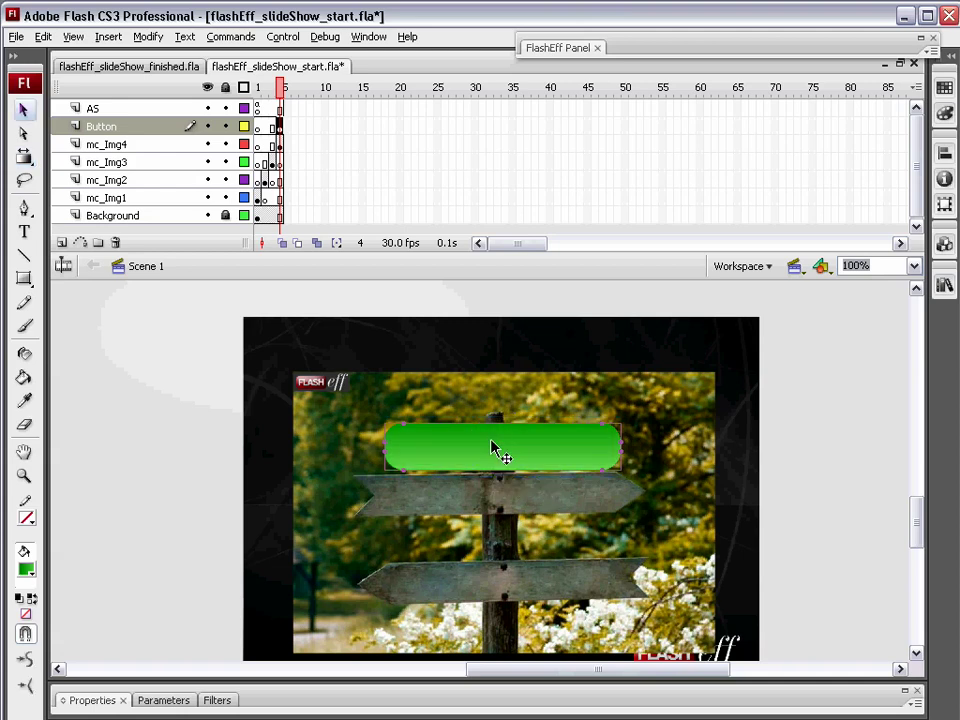
left_click(22, 238)
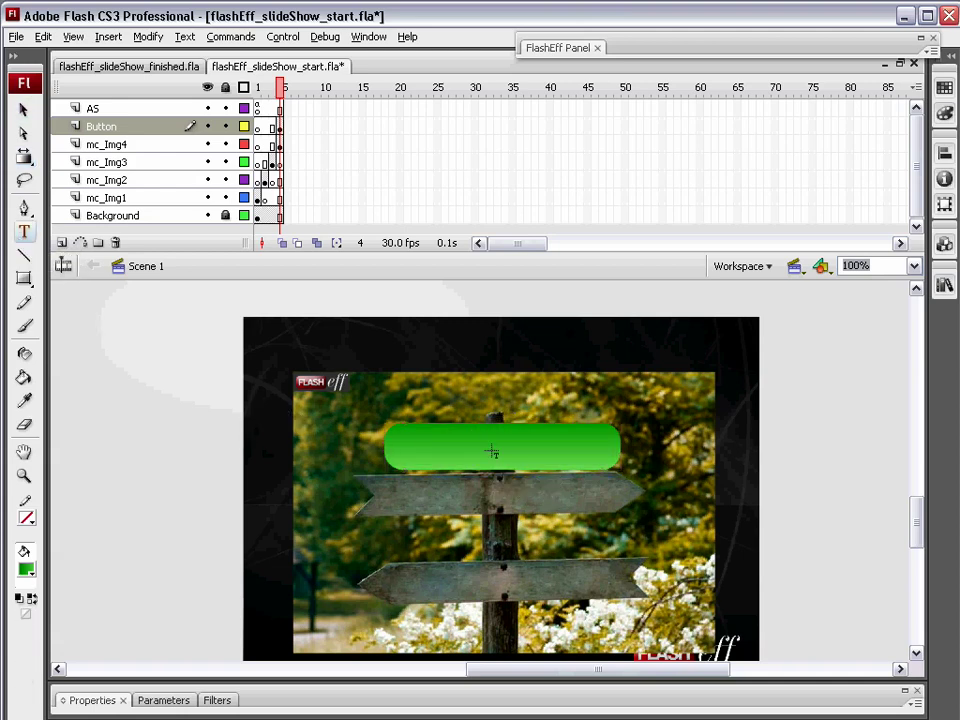
left_click(497, 438)
type("Start Again?")
left_click(24, 108)
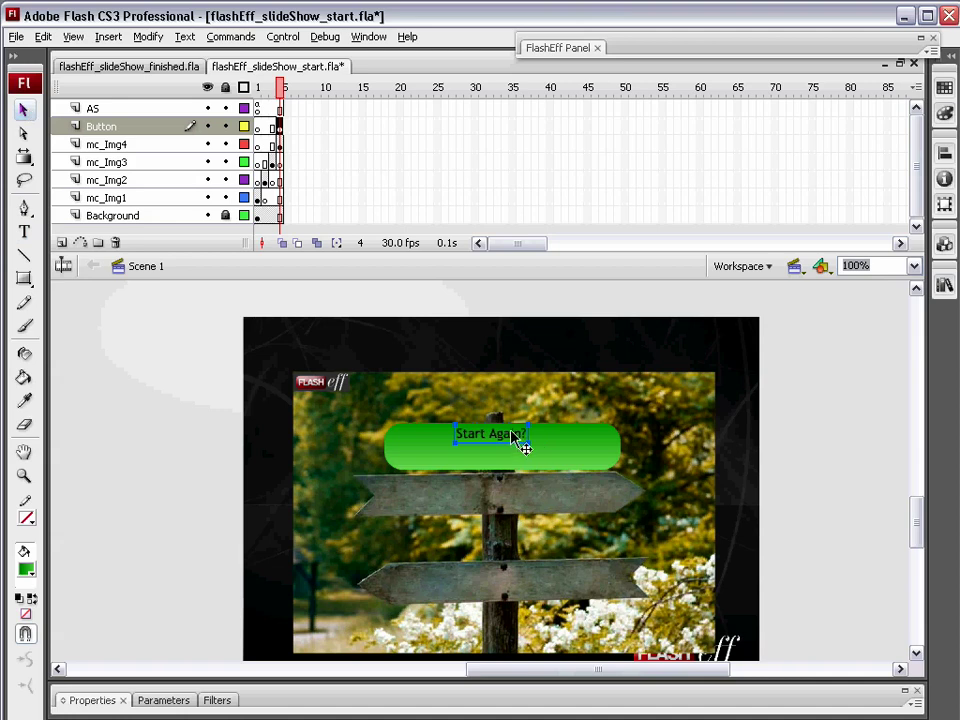
left_click_drag(502, 450, 503, 451)
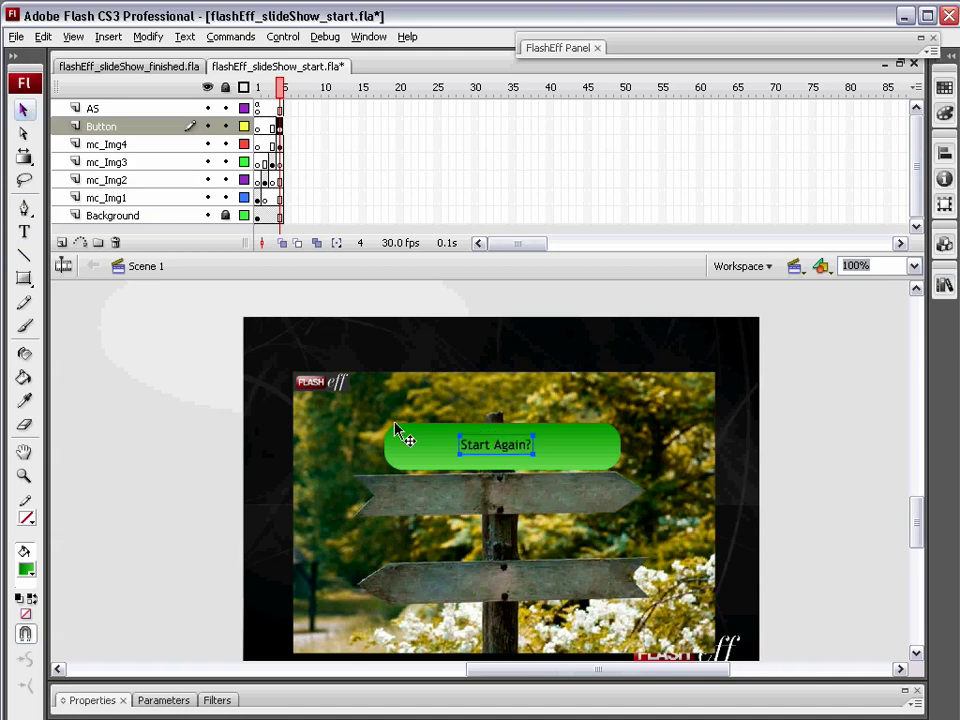
left_click(117, 707)
left_click_drag(438, 668, 438, 652)
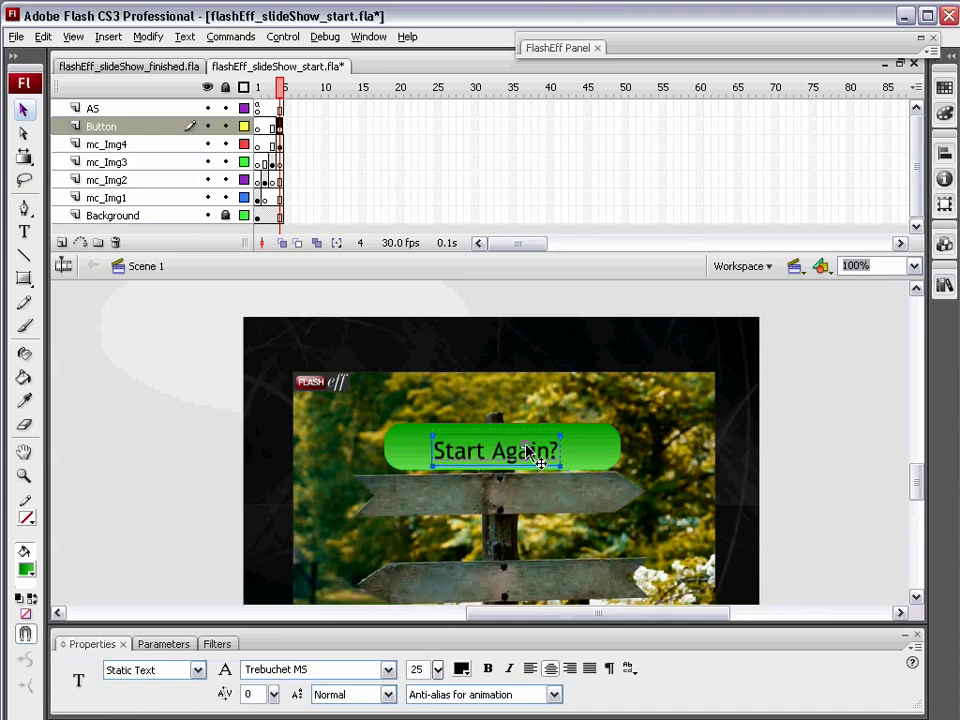
left_click_drag(526, 445, 528, 442)
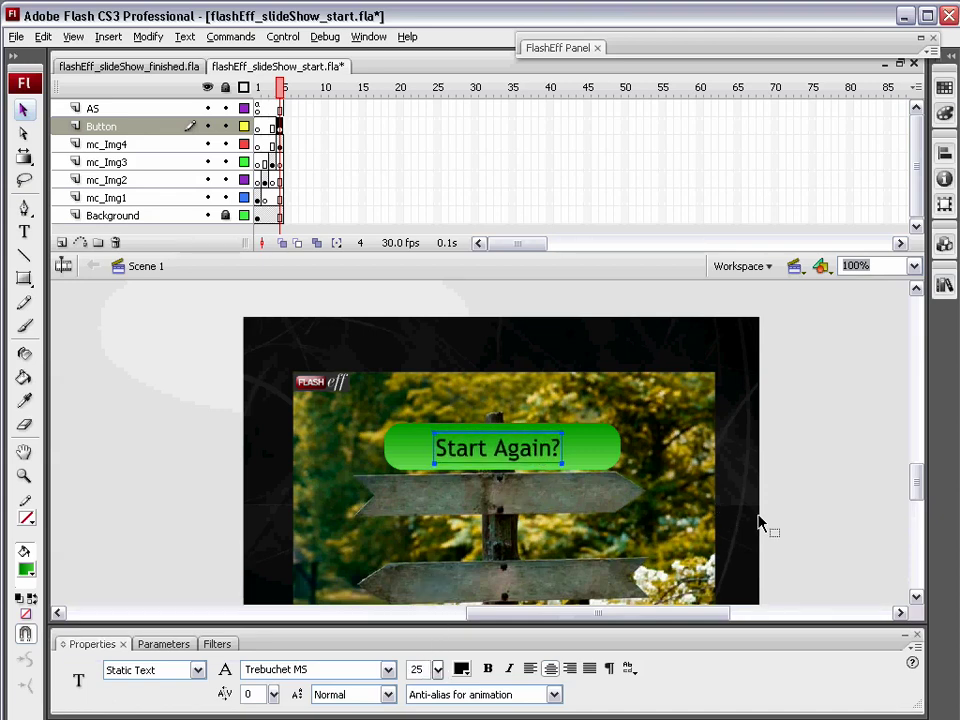
Convert the rectangle and label into the movie clip mc_Button and move it onto the signpost
left_click(758, 522)
left_click(570, 455)
left_click(538, 452, "shift")
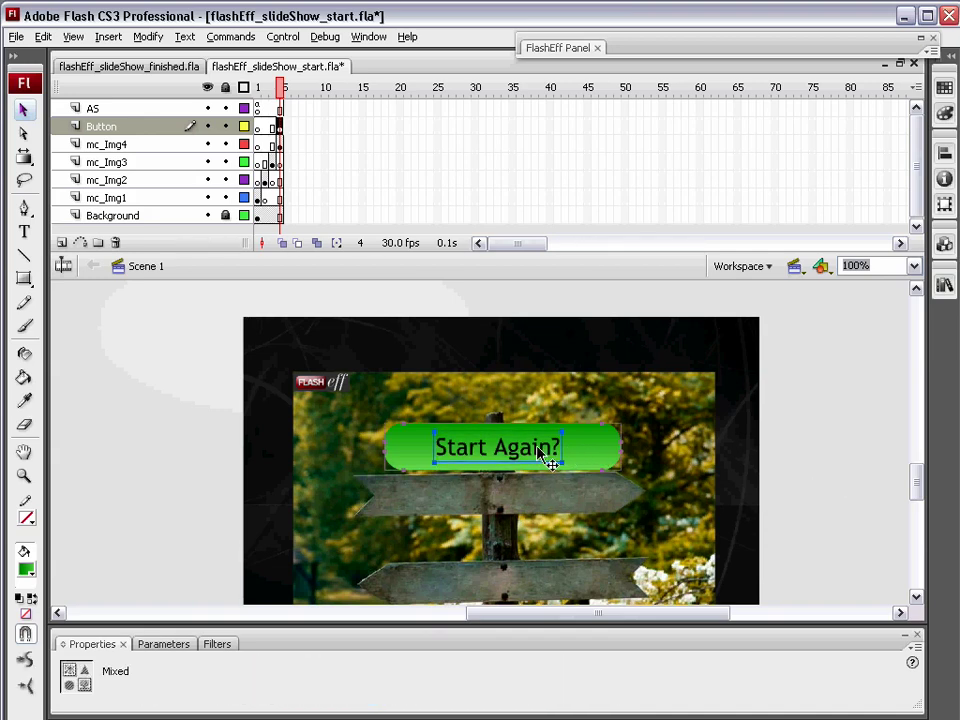
key("F8")
left_click_drag(826, 260, 561, 63)
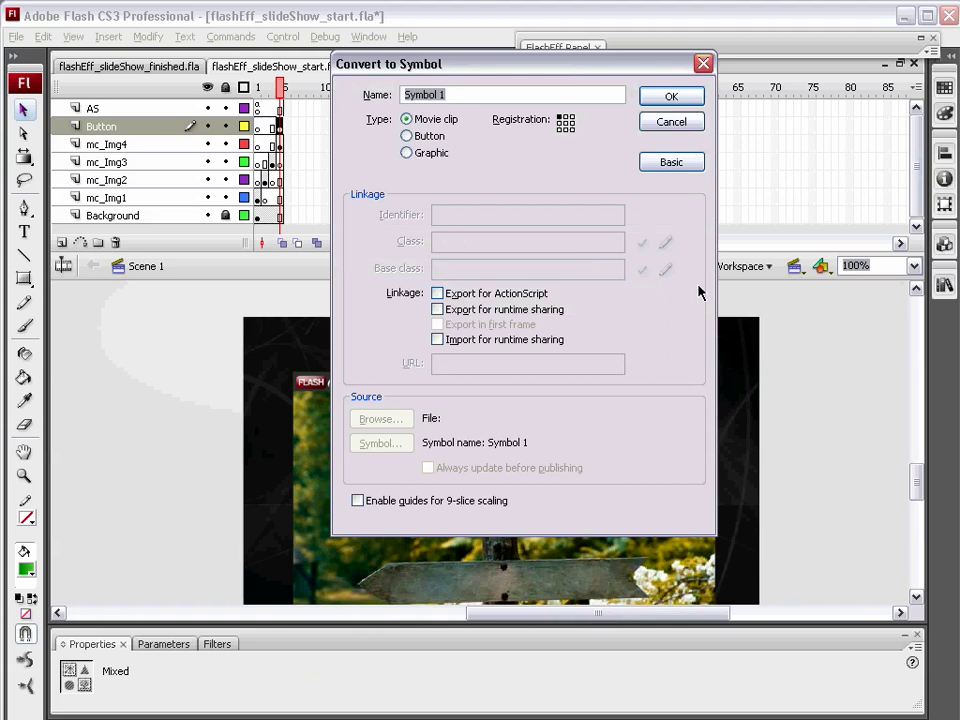
type("mc")
type("_Button")
key("Return")
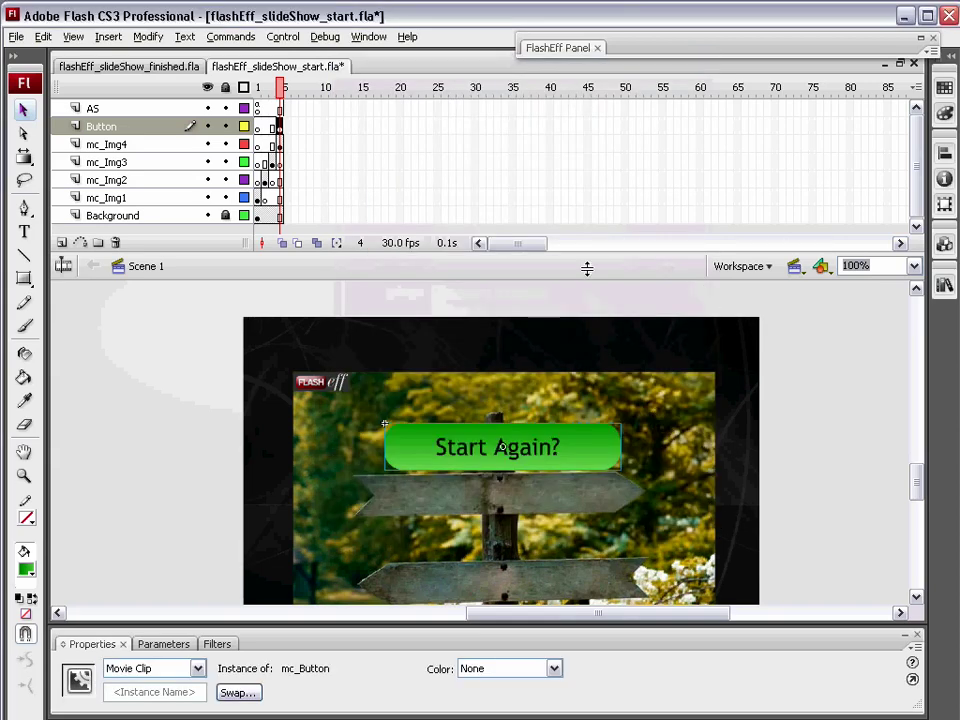
left_click_drag(536, 253, 534, 246)
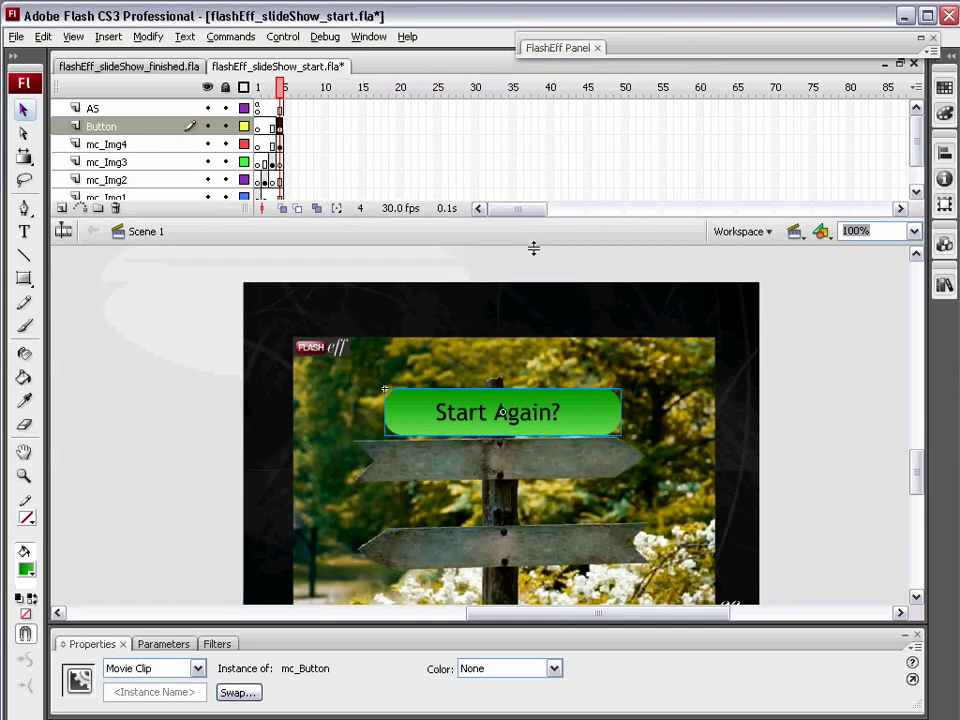
scroll(540, 461, "down", 2)
left_click_drag(574, 386, 580, 421)
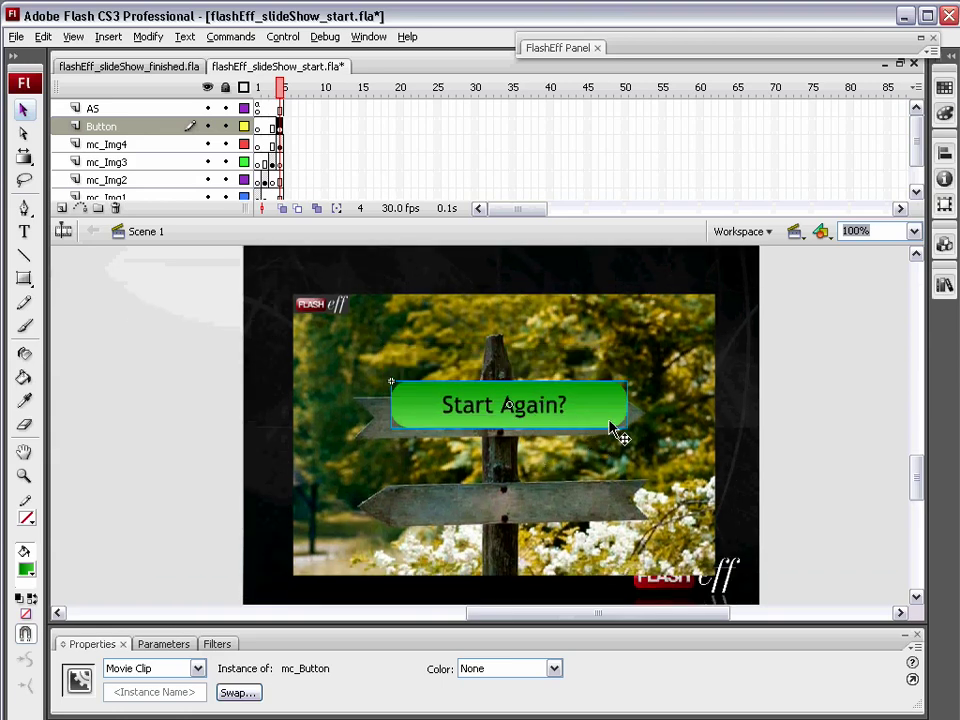
Drop a FlashEff component onto the button and give it the FESAlpha entrance pattern
left_click(907, 383)
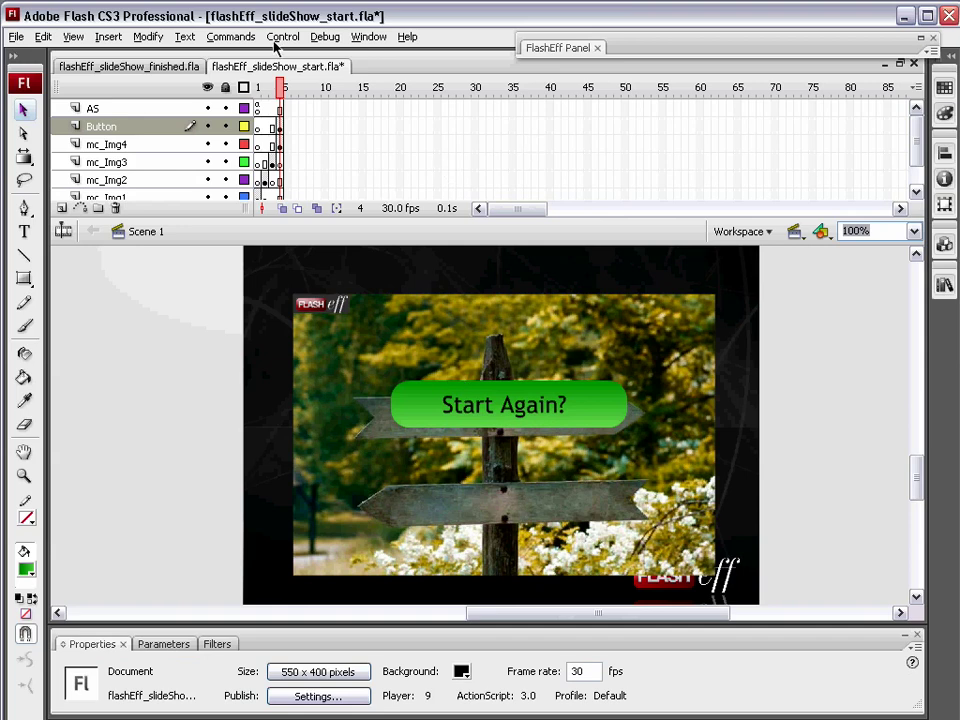
left_click(944, 244)
left_click_drag(805, 127, 524, 418)
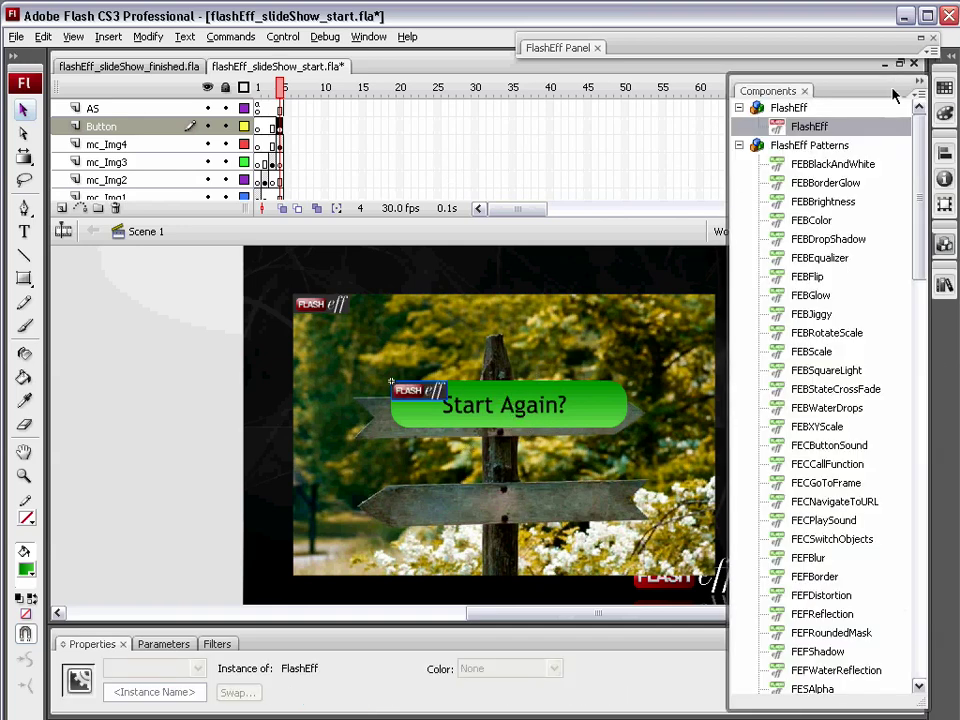
left_click(915, 85)
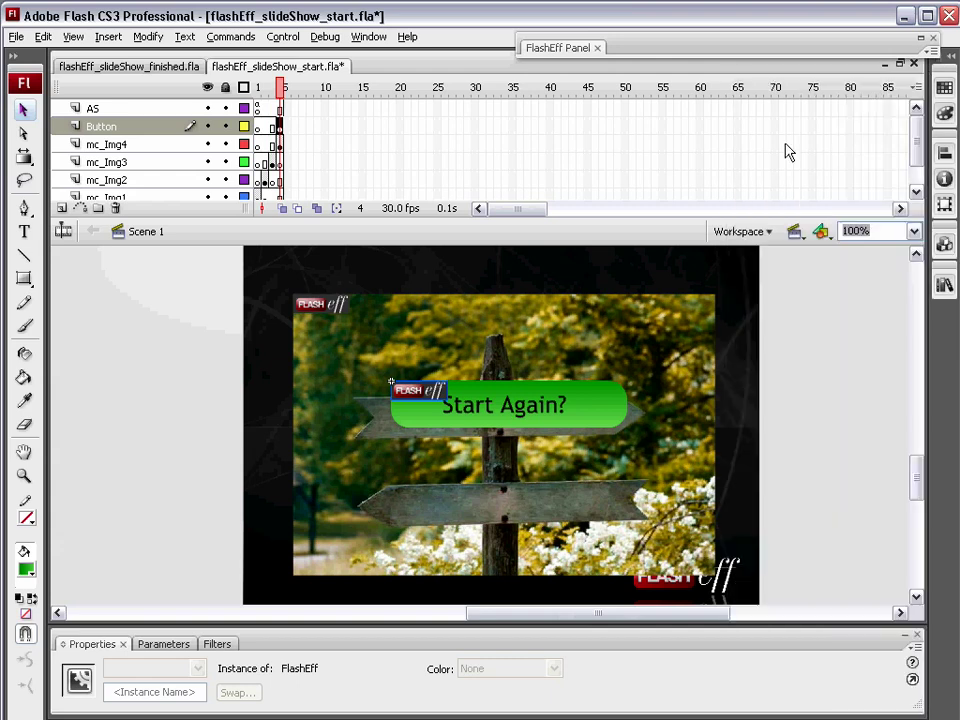
left_click(552, 49)
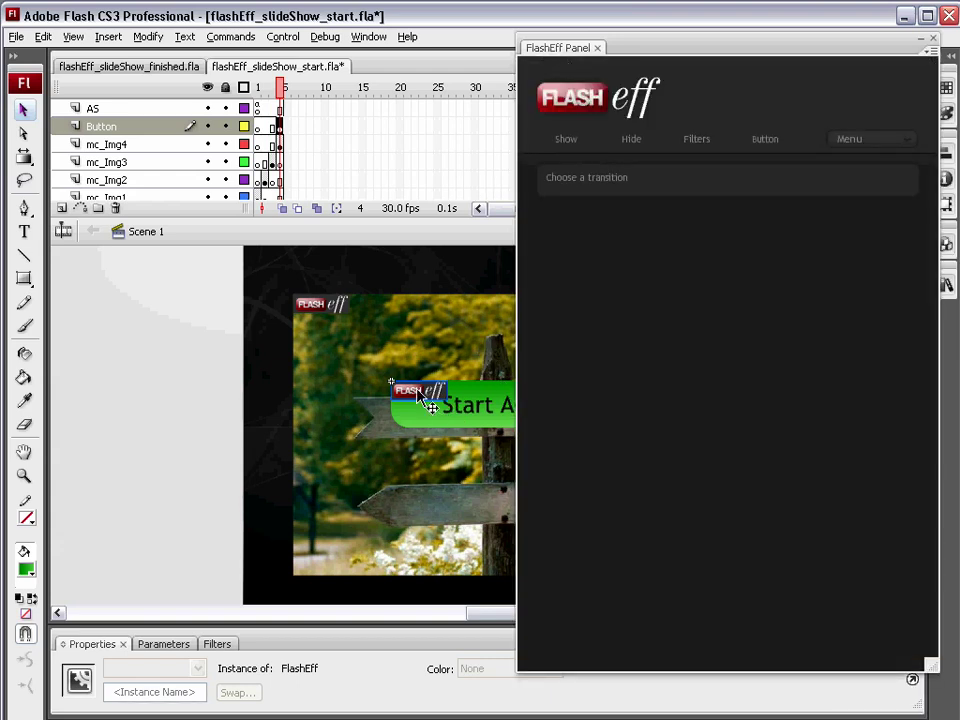
left_click(566, 140)
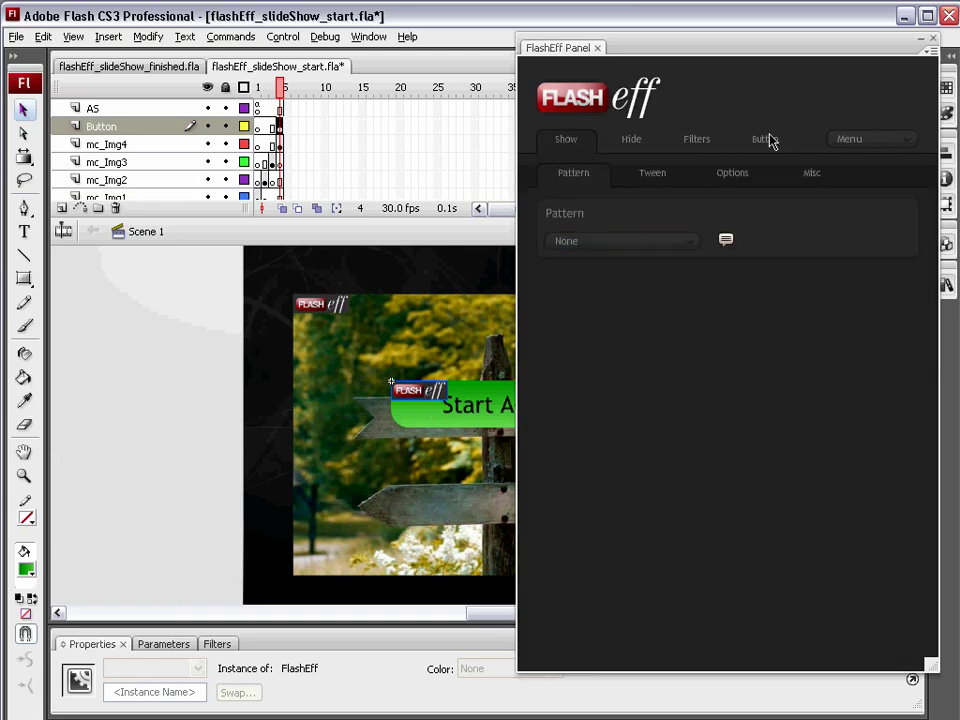
left_click(617, 244)
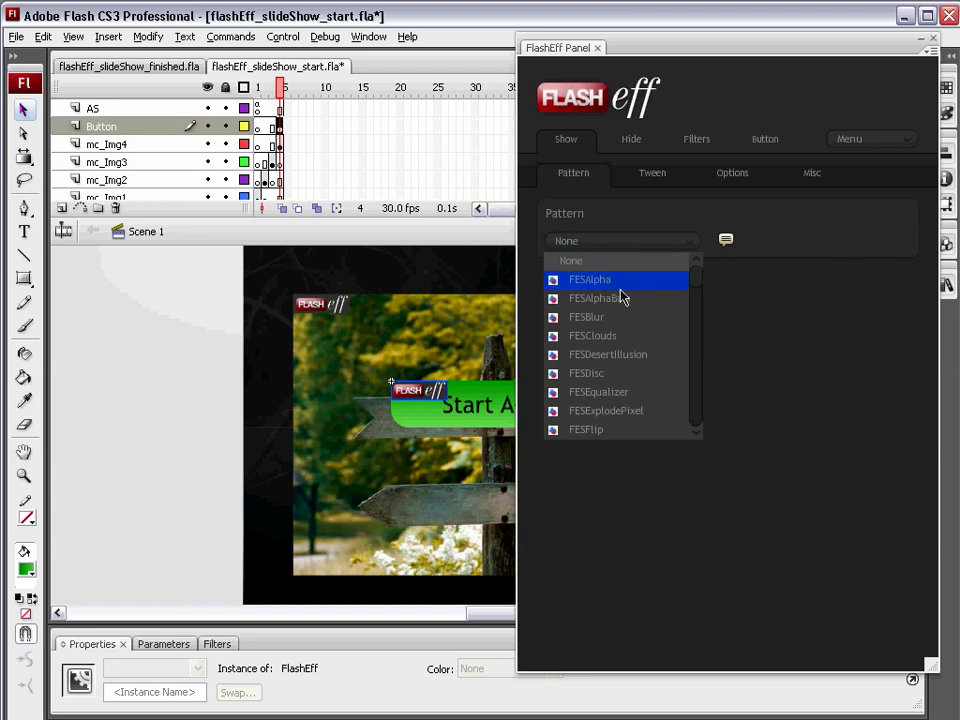
left_click(599, 280)
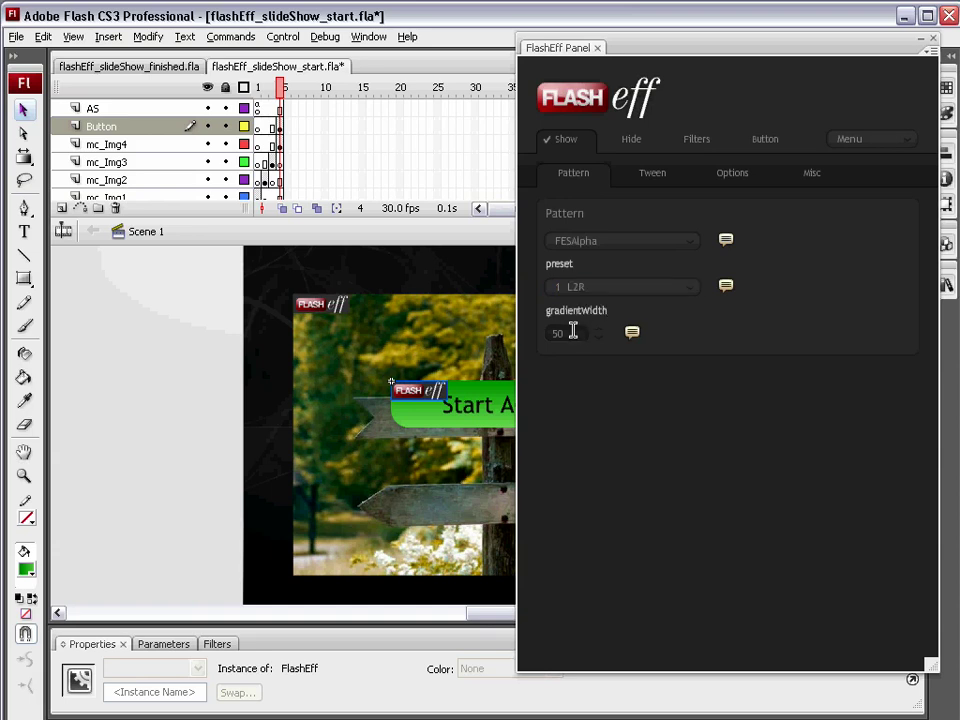
Add the FEFReflection filter and the FEBBlackAndWhite button effect with saturation -1
left_click(695, 141)
left_click(555, 343)
left_click(594, 418)
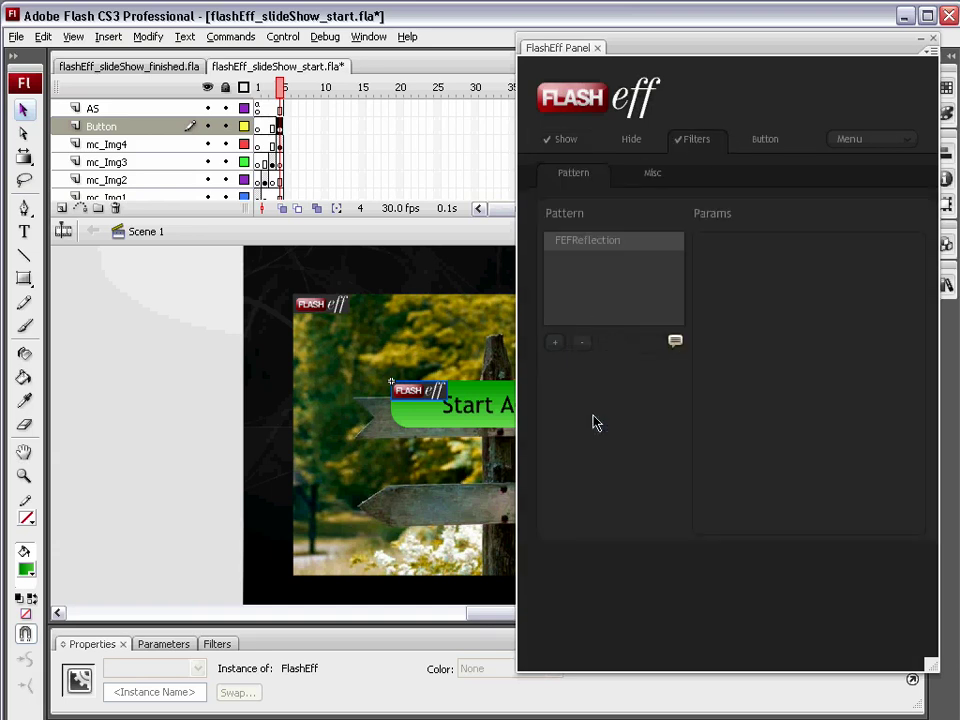
left_click(765, 141)
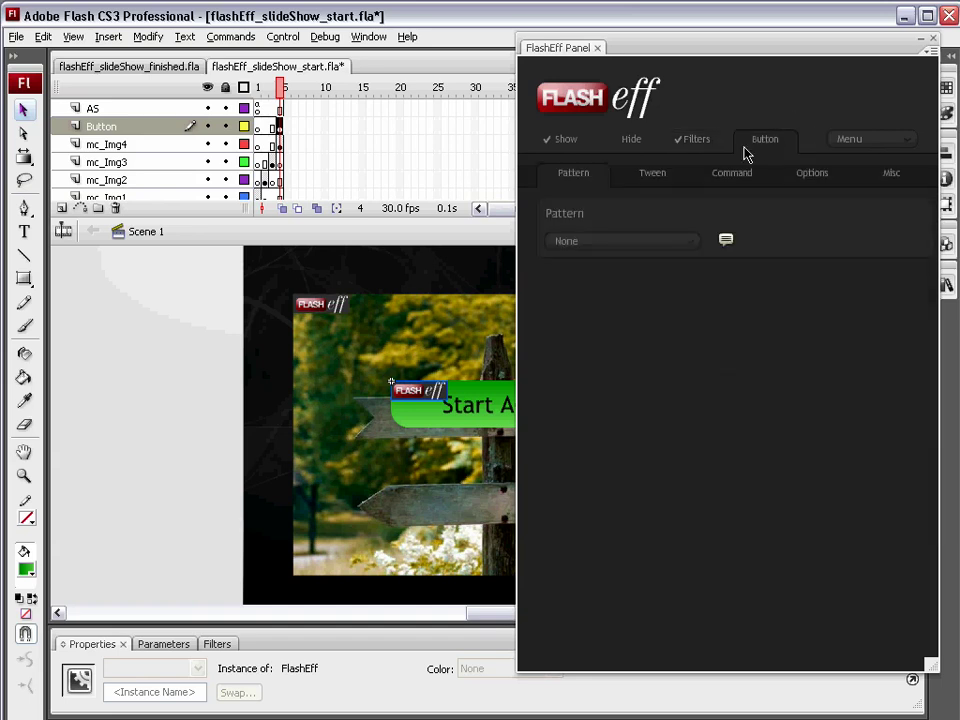
left_click(600, 241)
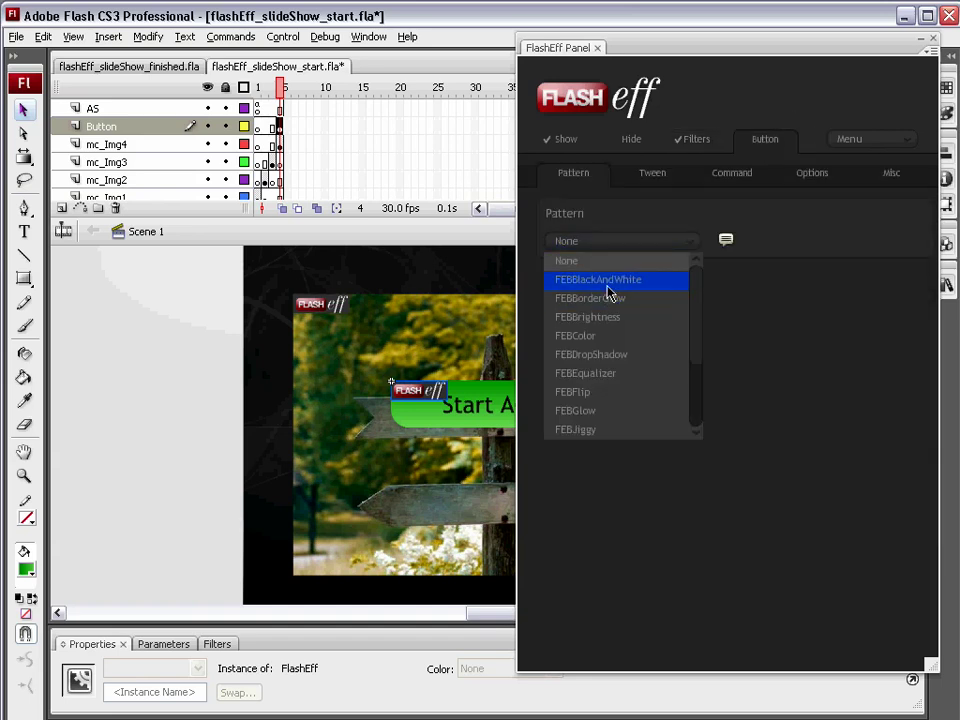
left_click(608, 282)
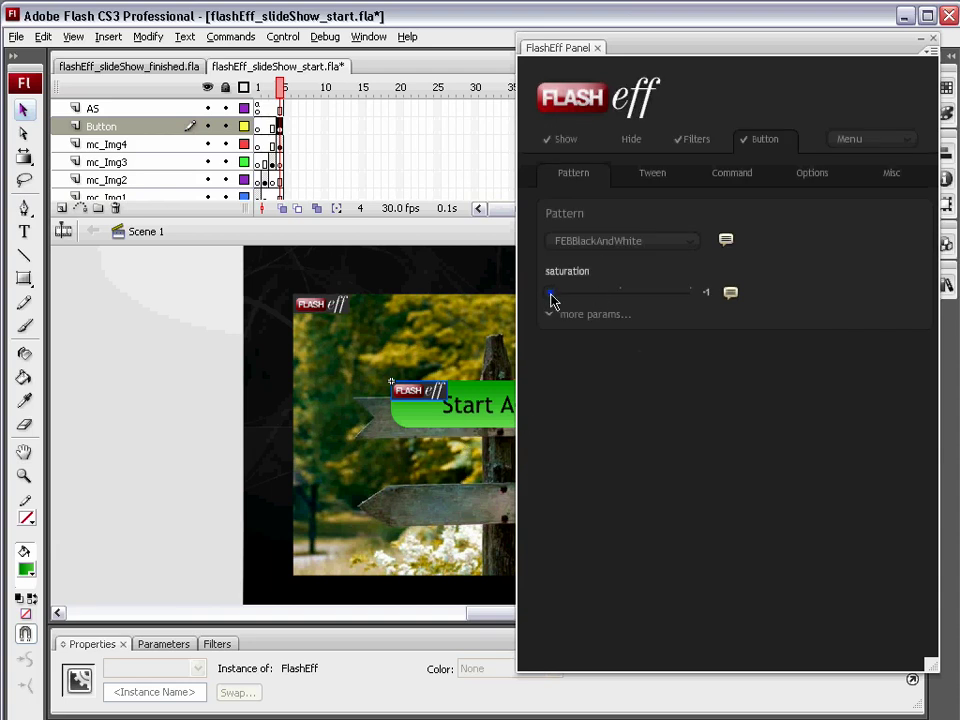
left_click_drag(669, 293, 529, 312)
Add an FECGoToFrame command triggered on release, targeting frame 1 with status Stop
left_click(740, 176)
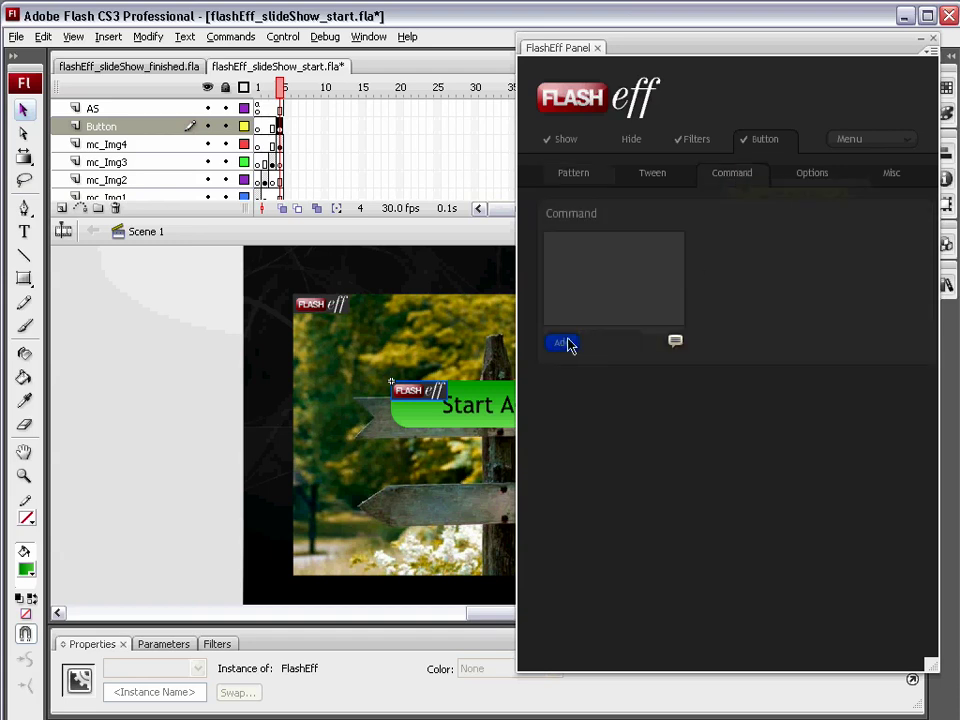
left_click(564, 343)
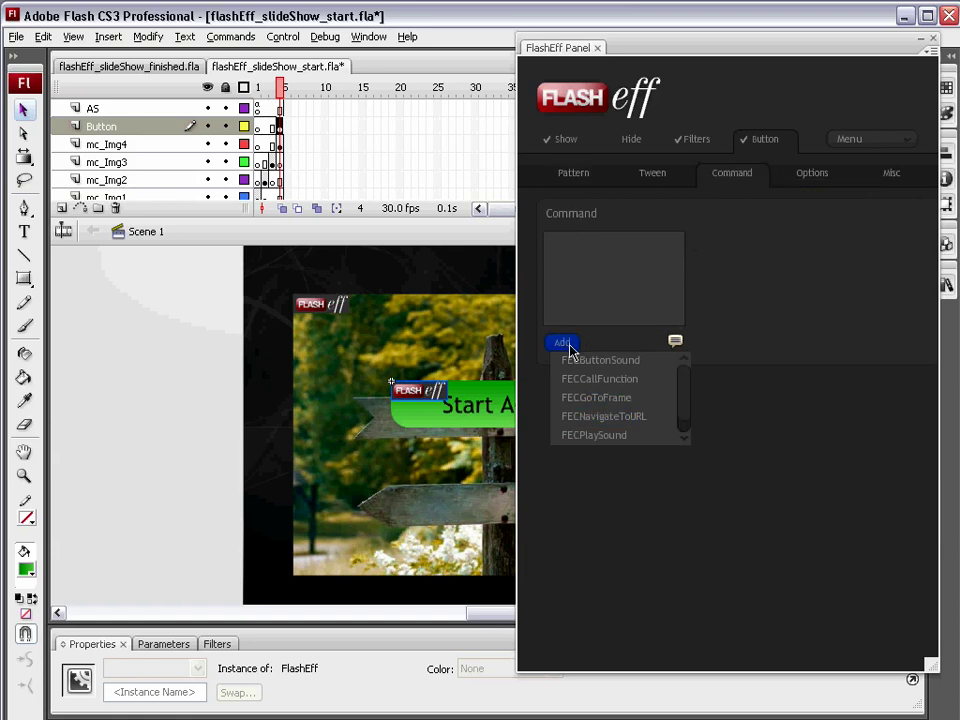
left_click(597, 405)
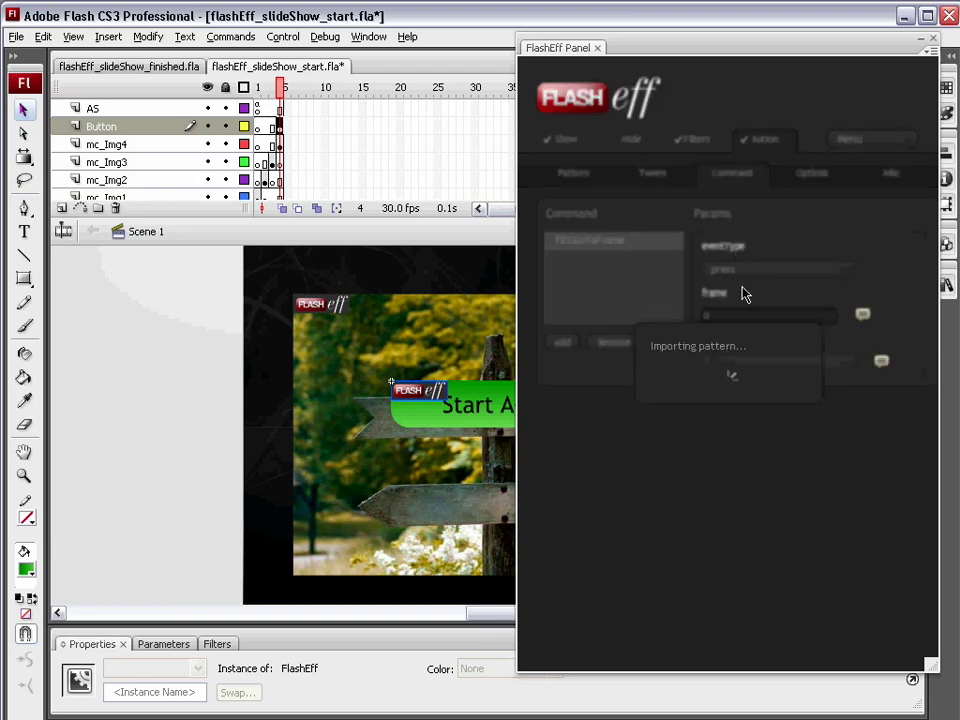
left_click(759, 272)
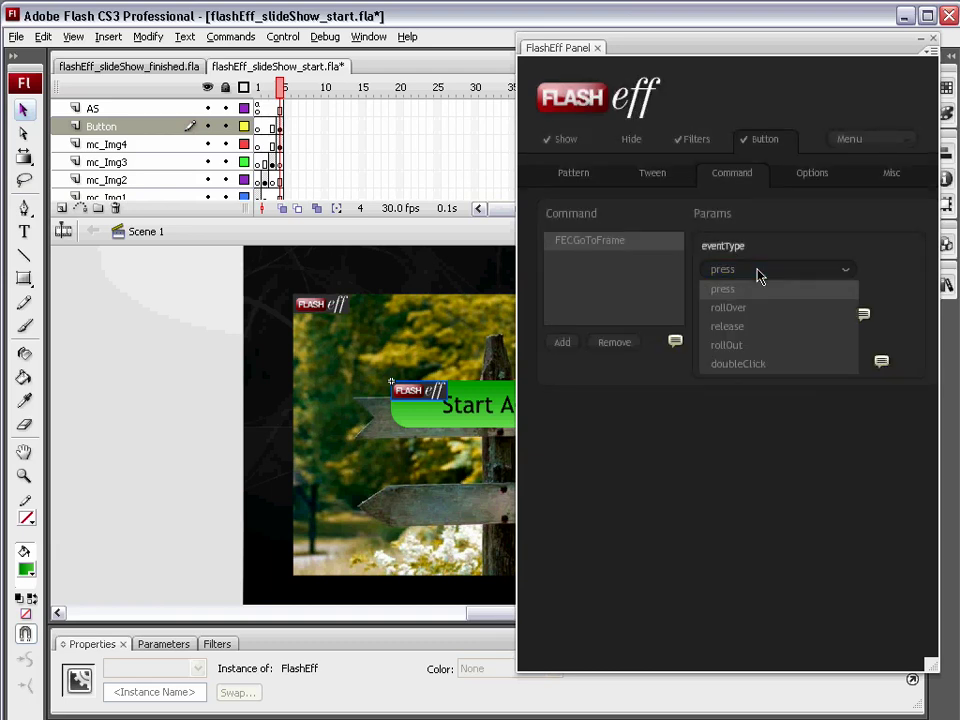
left_click(737, 326)
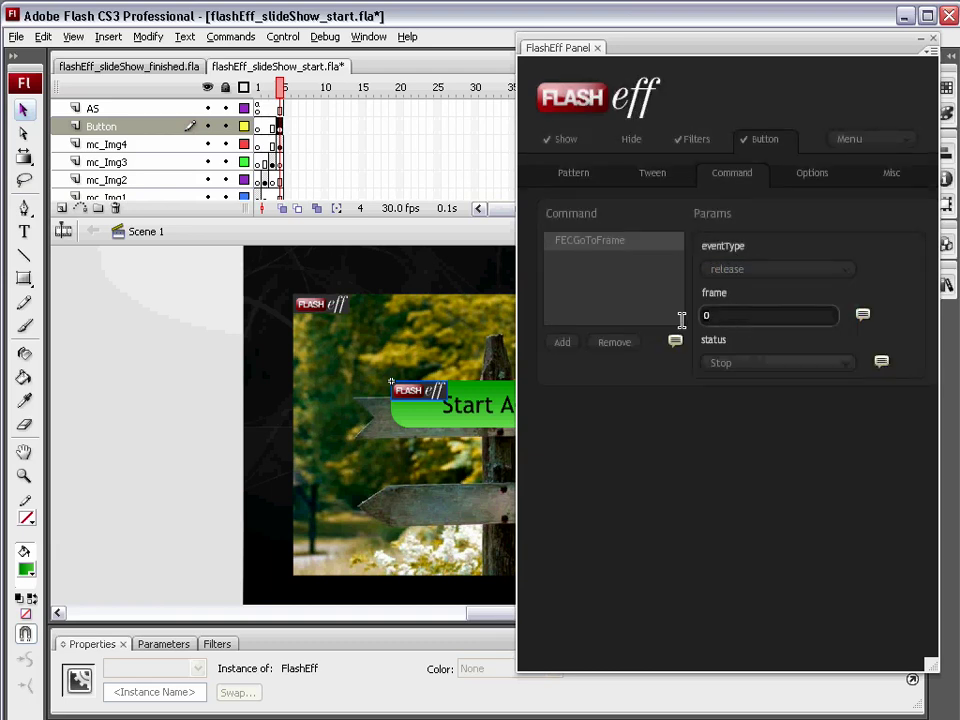
key("BackSpace")
type("1")
left_click(744, 364)
left_click(739, 388)
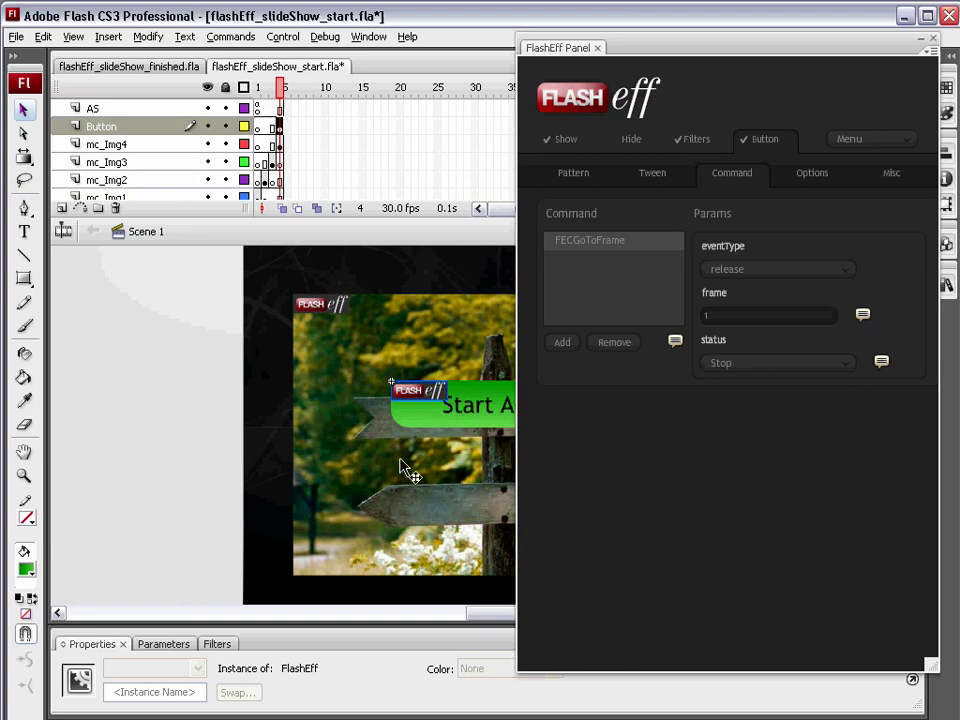
Turn on autoPlay for the button's FESAlpha entrance with a delay of 6
left_click(566, 145)
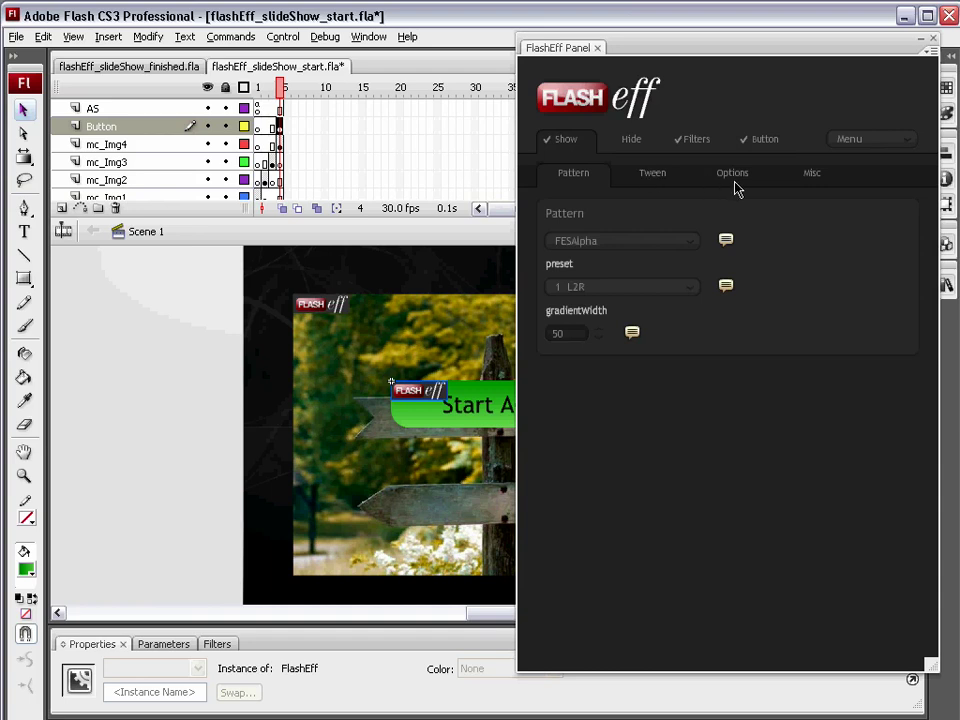
left_click(737, 183)
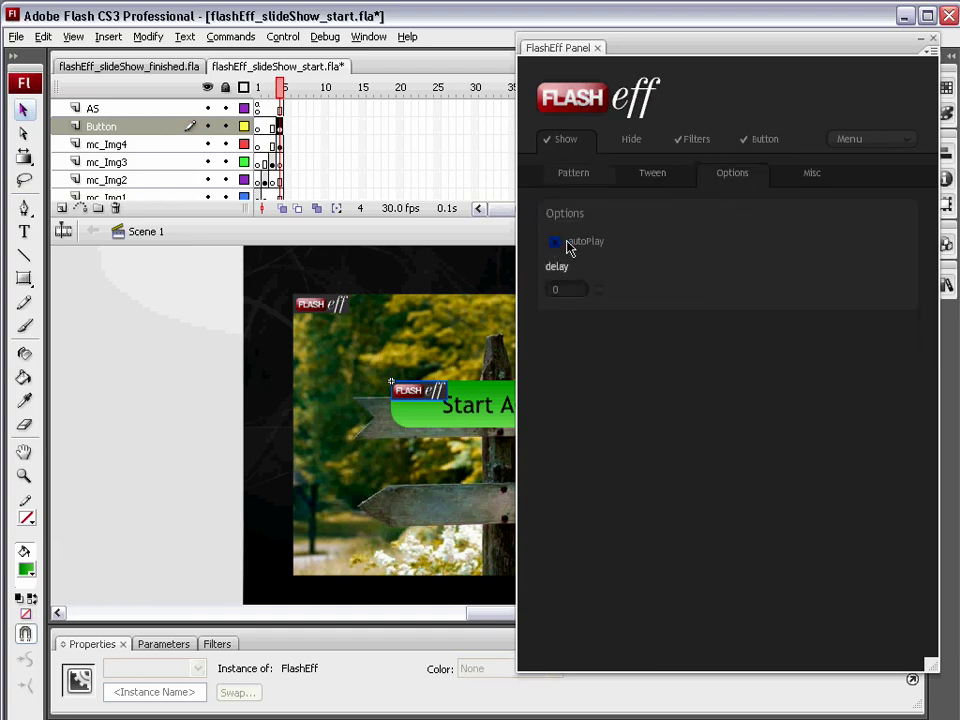
left_click(566, 245)
key("BackSpace")
type("6")
key("Return")
Switch off the 'target is visible' option under Misc settings
left_click(821, 184)
left_click(569, 246)
left_click(578, 252)
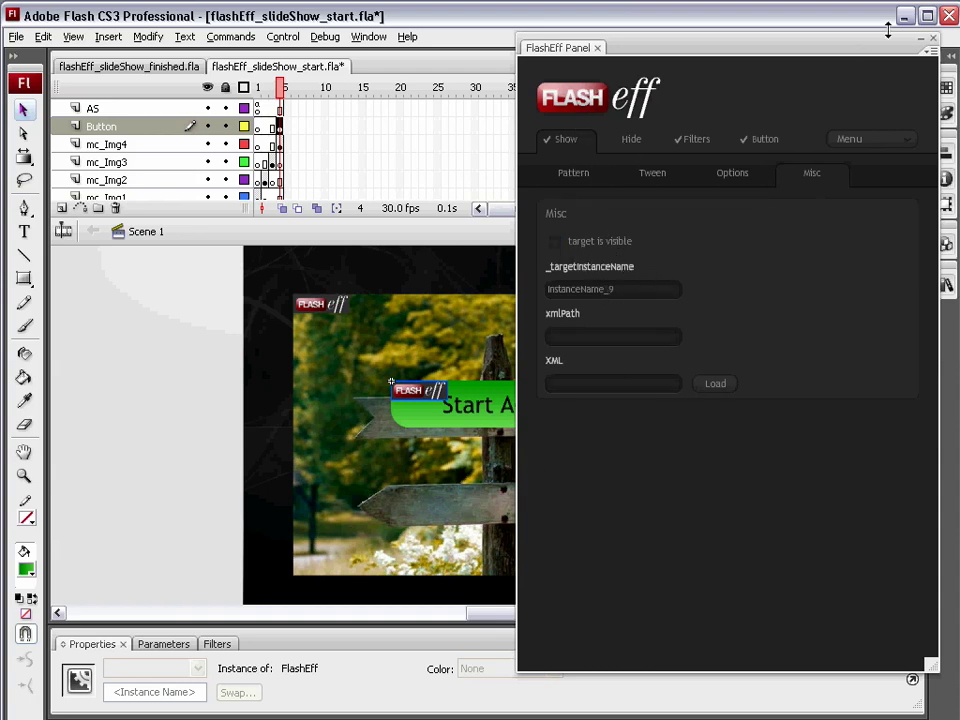
left_click(926, 40)
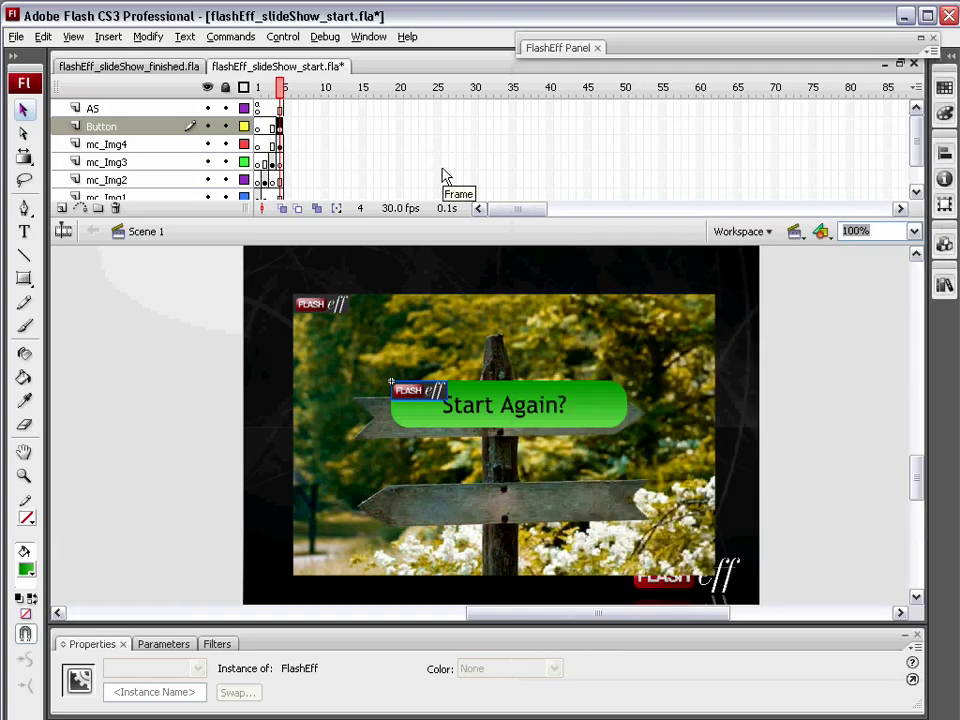
key("ctrl+Return")
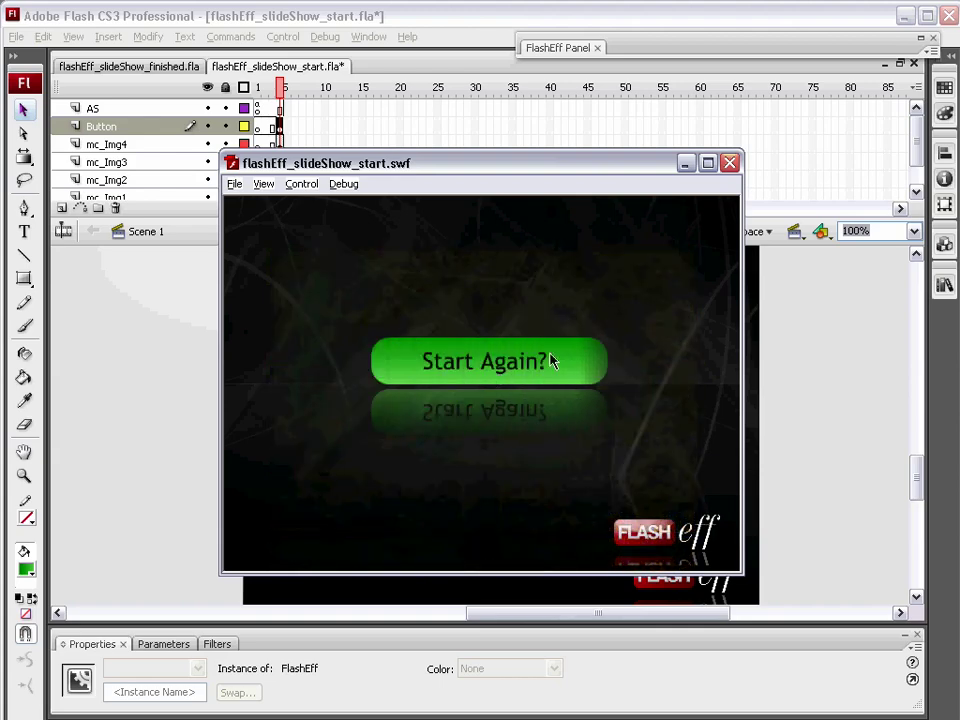
left_click(551, 361)
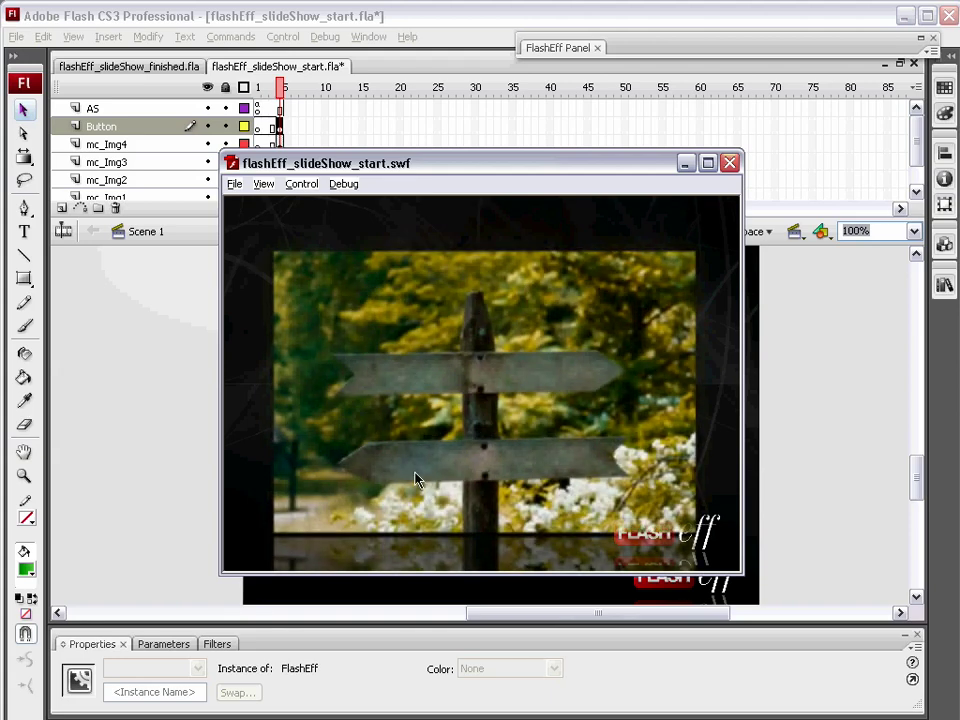
Close the test movie and change the frame 1 timer from Timer(3000) to Timer(6000)
left_click(729, 163)
left_click(258, 110)
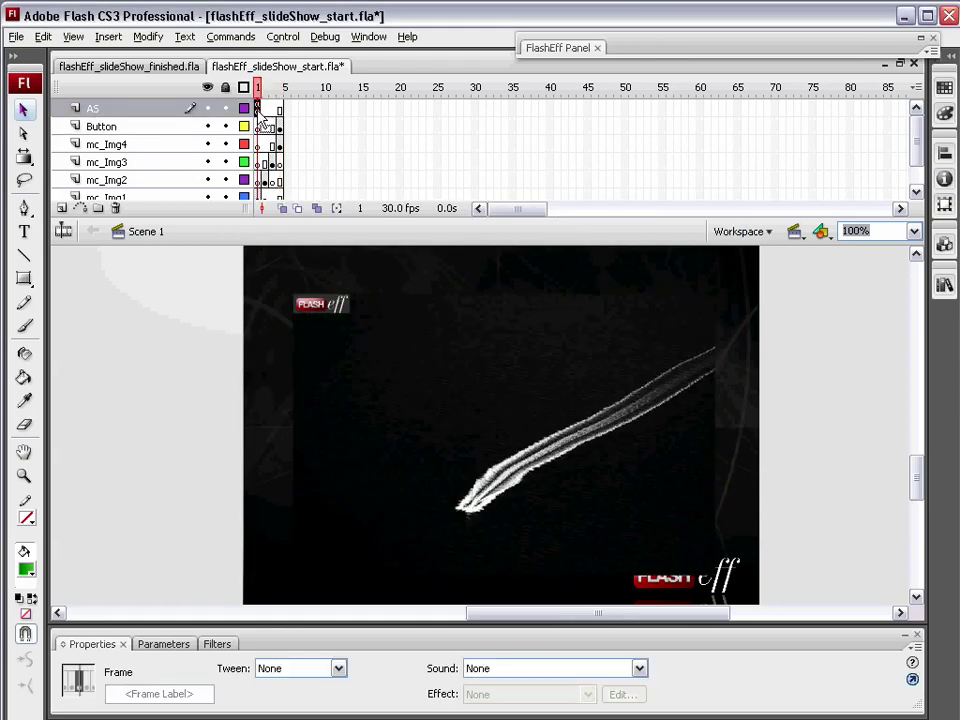
key("F9")
left_click_drag(471, 389, 486, 389)
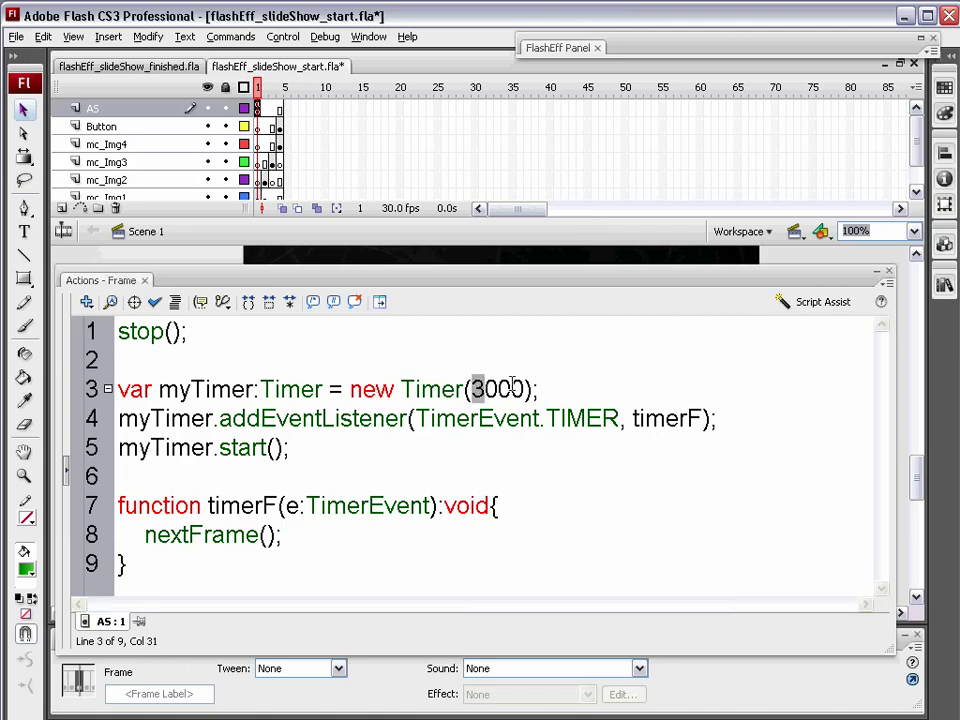
type("6")
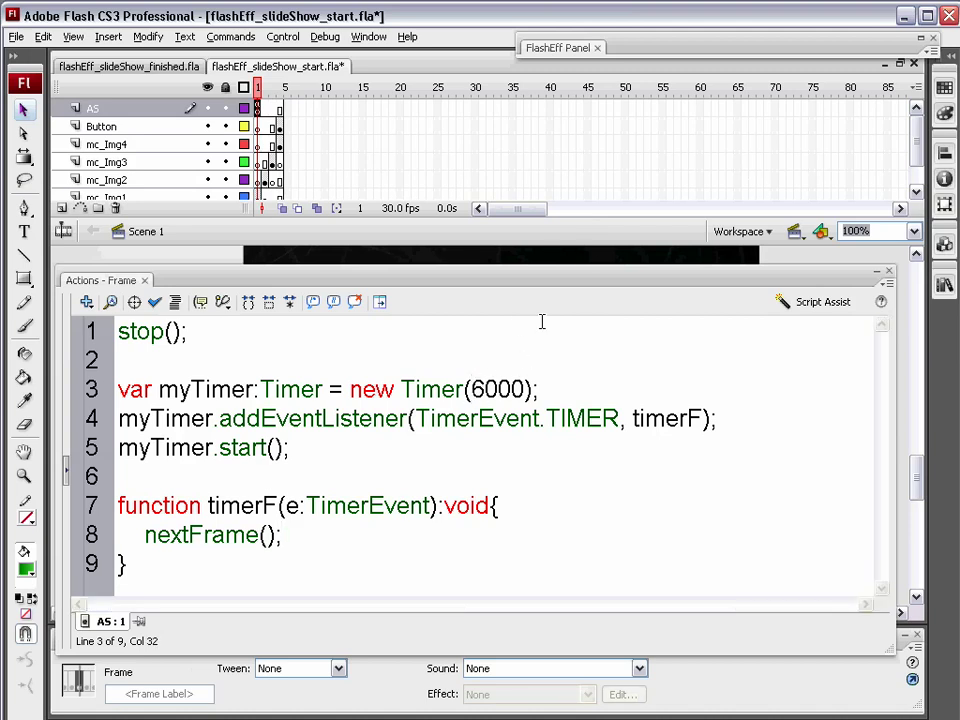
key("F9")
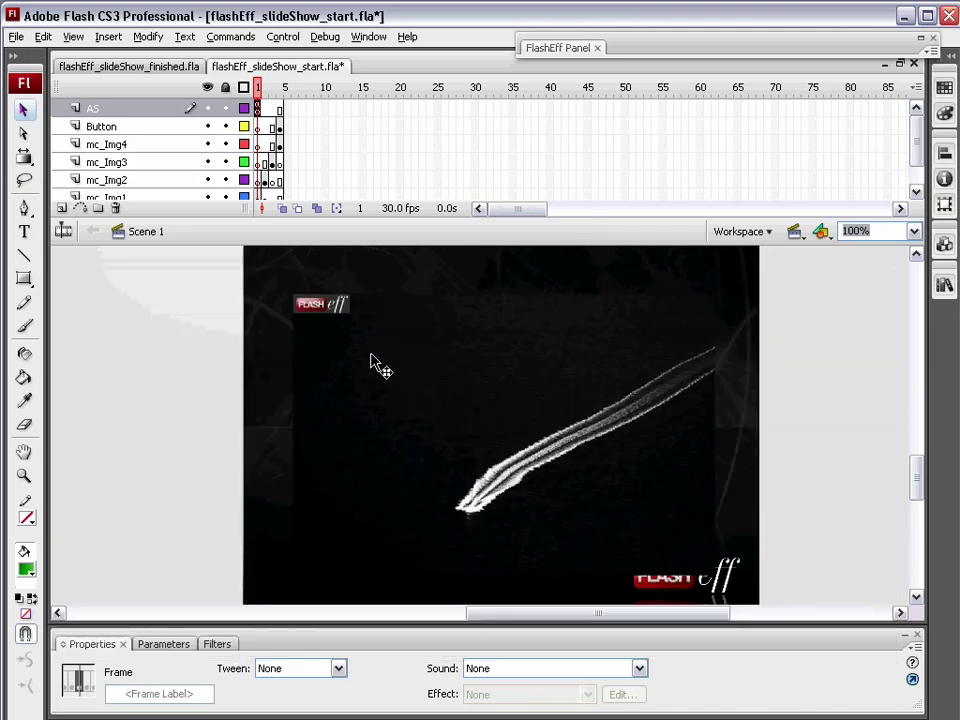
Insert a keyframe on AS frame 4 with the script myTimer.stop();
left_click(277, 110)
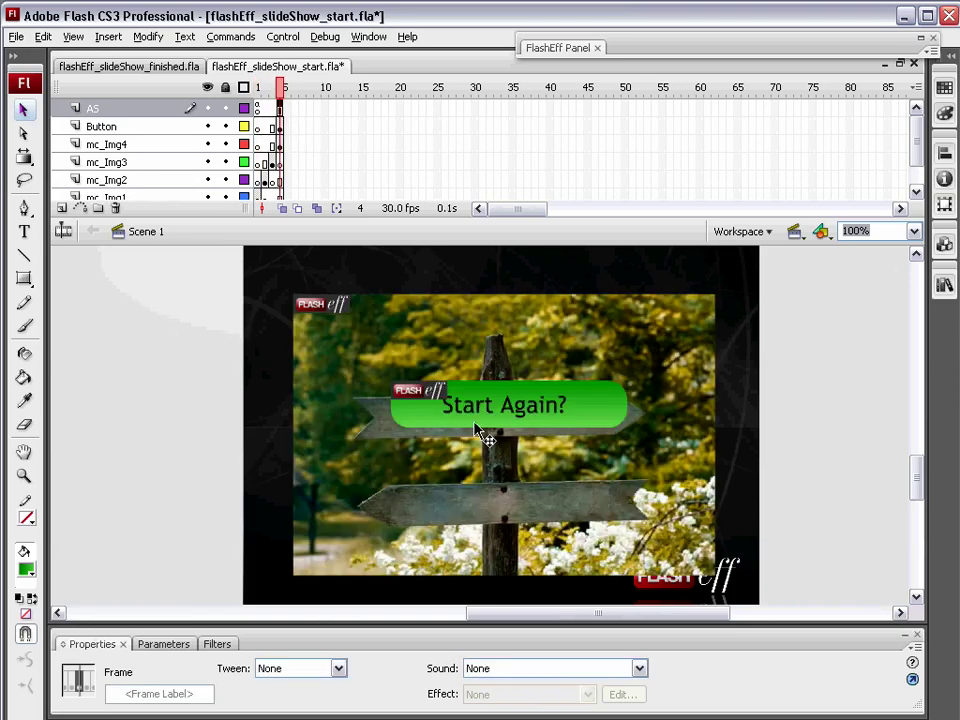
left_click(725, 366)
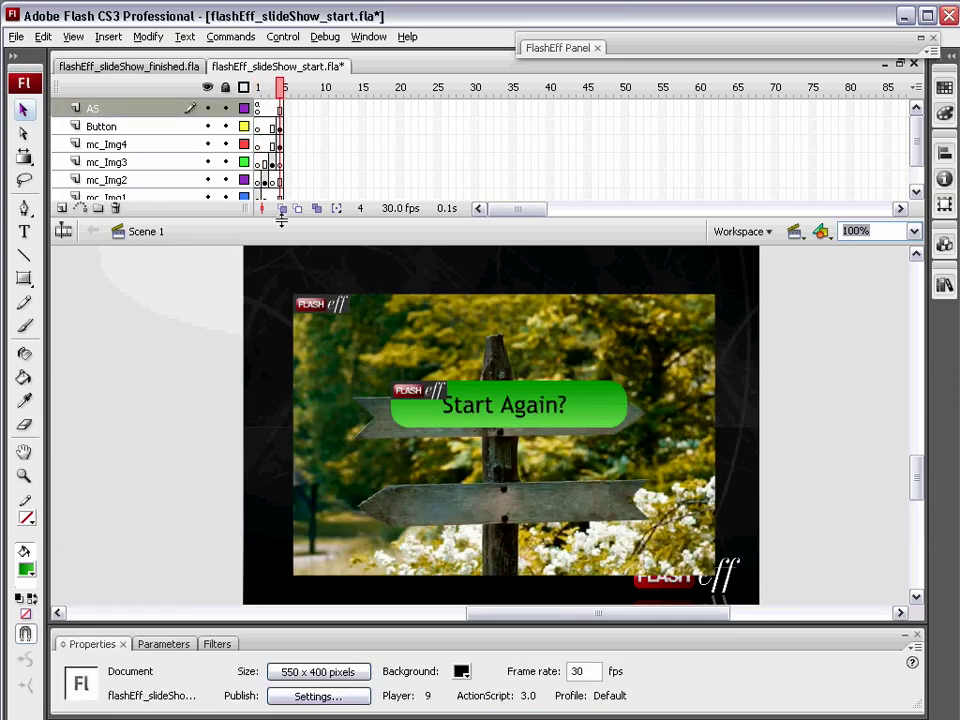
left_click(280, 112)
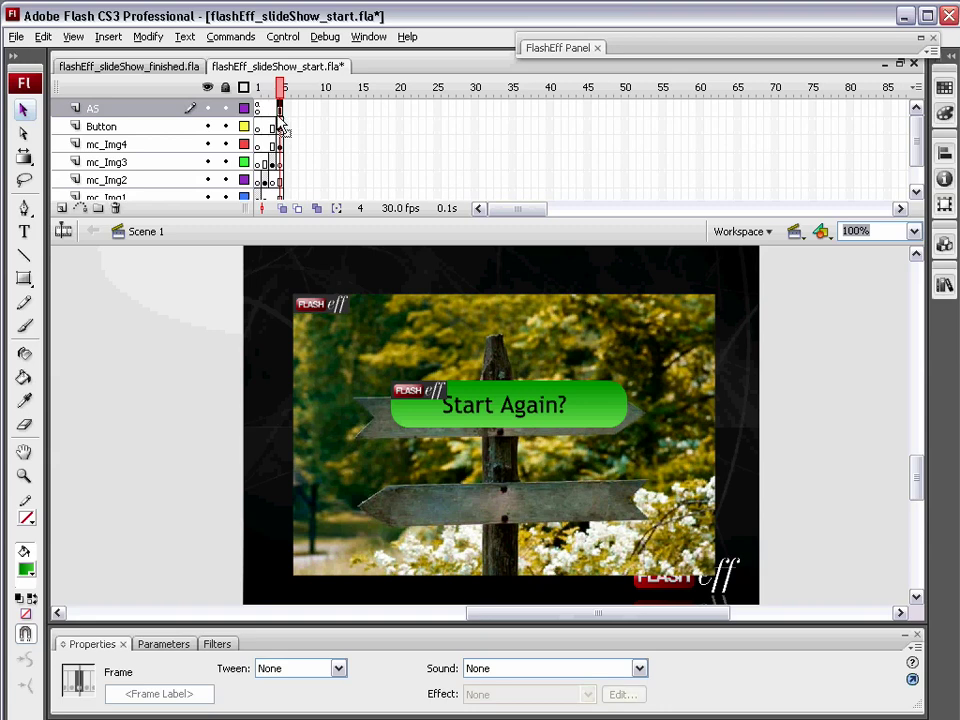
right_click(281, 113)
left_click(332, 200)
key("F9")
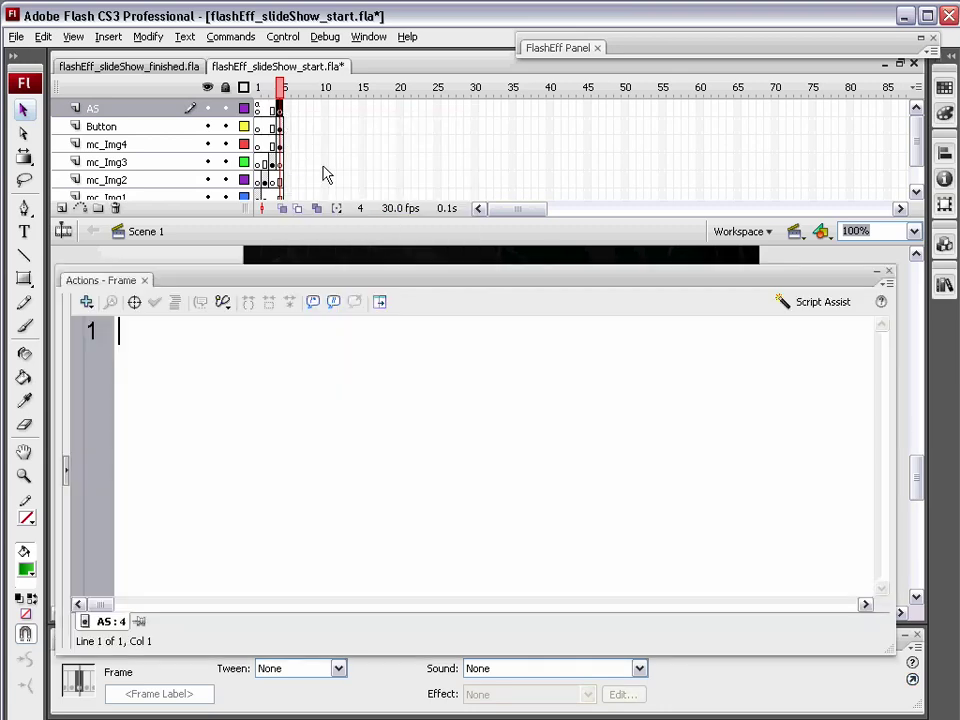
type("myTimer")
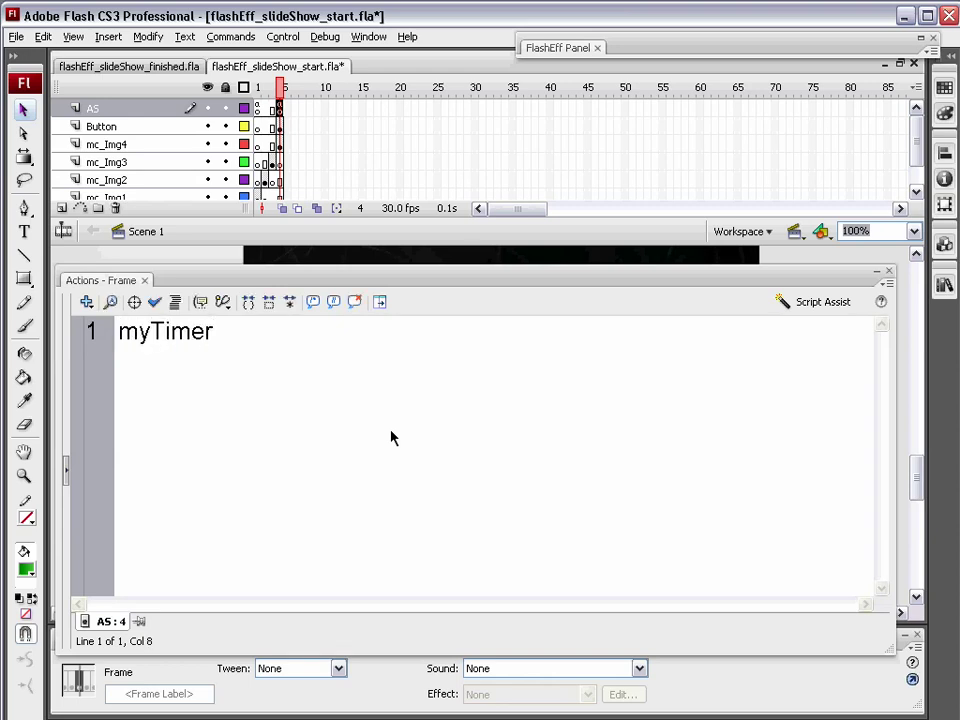
type(".stop();")
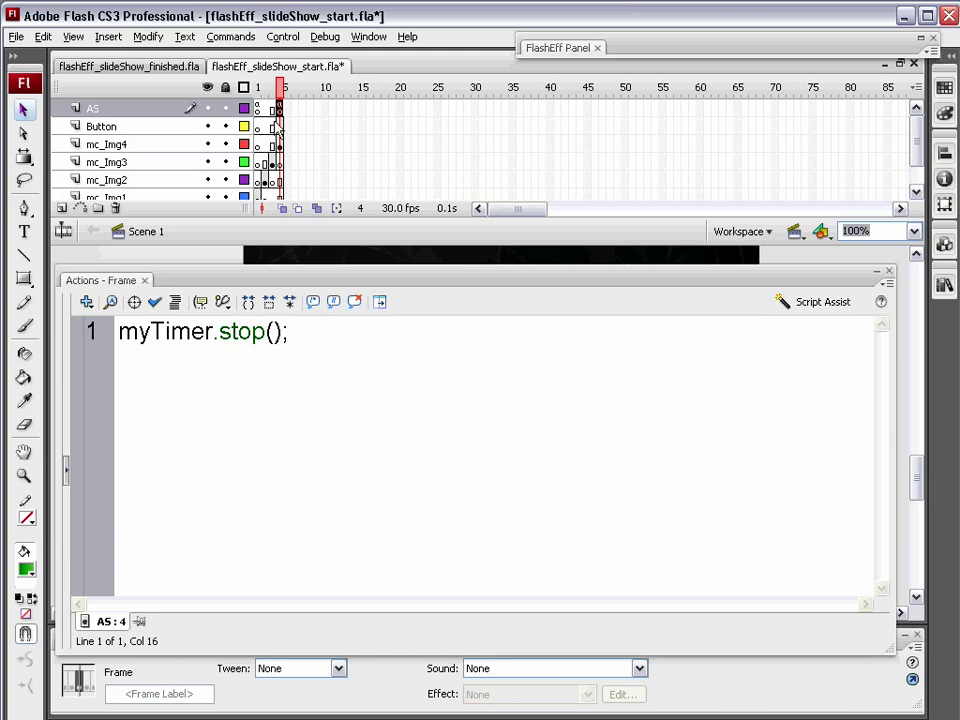
Review the frame 1 timer declaration and start call against the frame 4 stop script
left_click(258, 108)
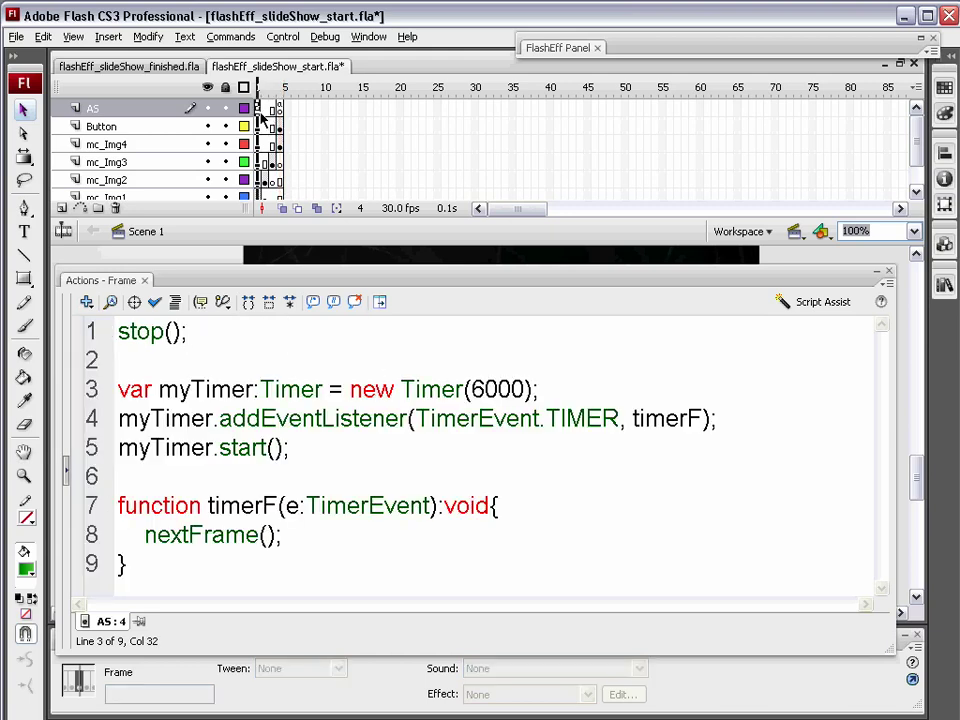
left_click_drag(118, 390, 322, 390)
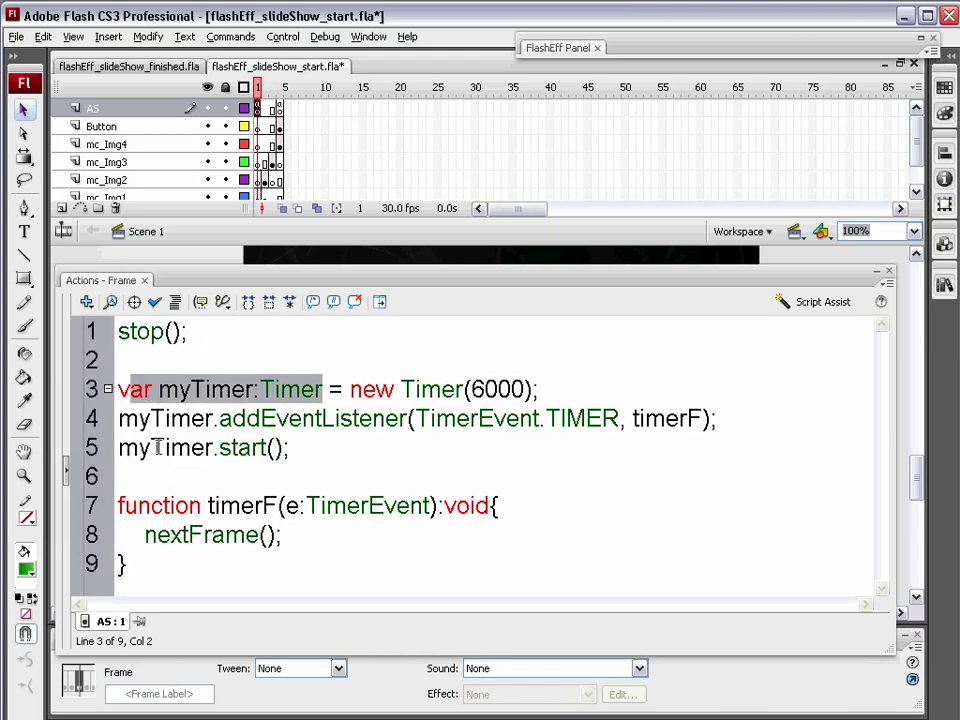
left_click_drag(158, 447, 268, 447)
left_click(278, 108)
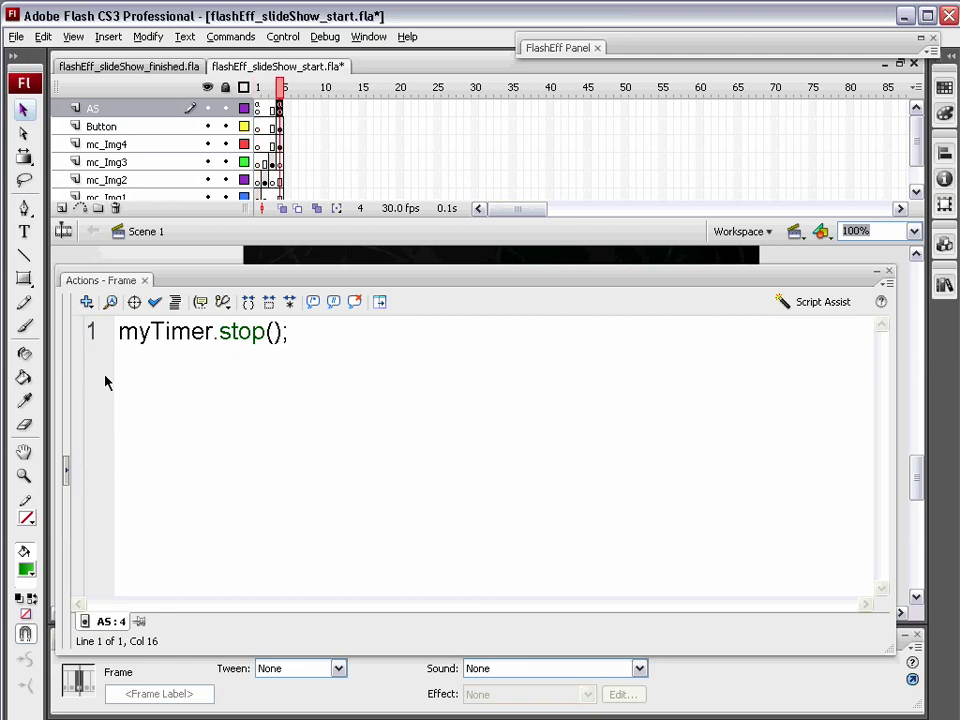
left_click_drag(116, 333, 292, 342)
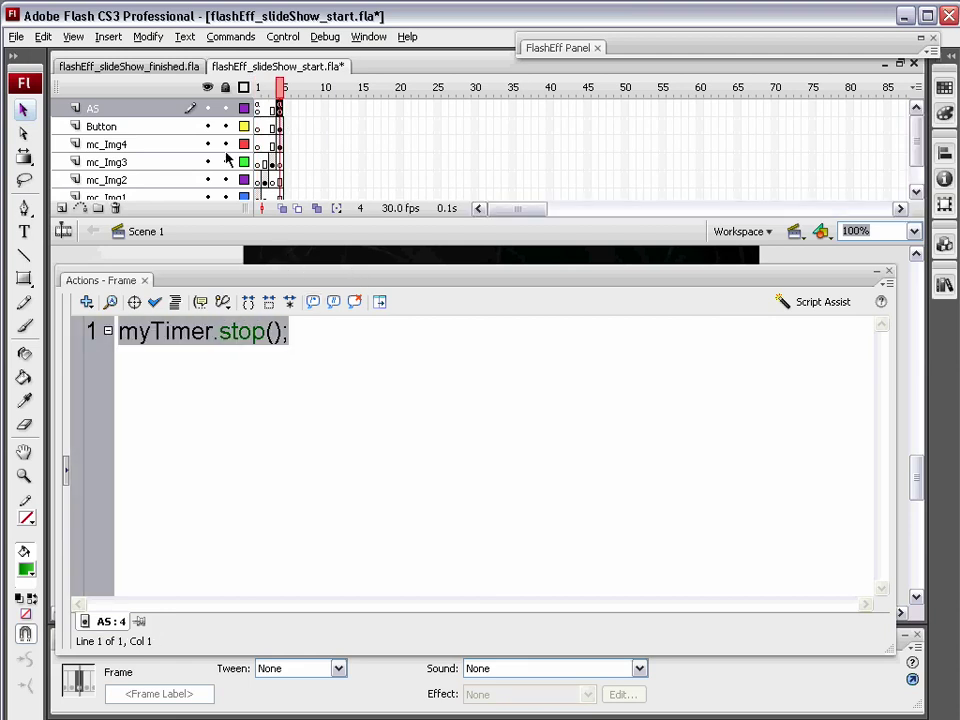
left_click(280, 128)
left_click_drag(388, 253, 546, 396)
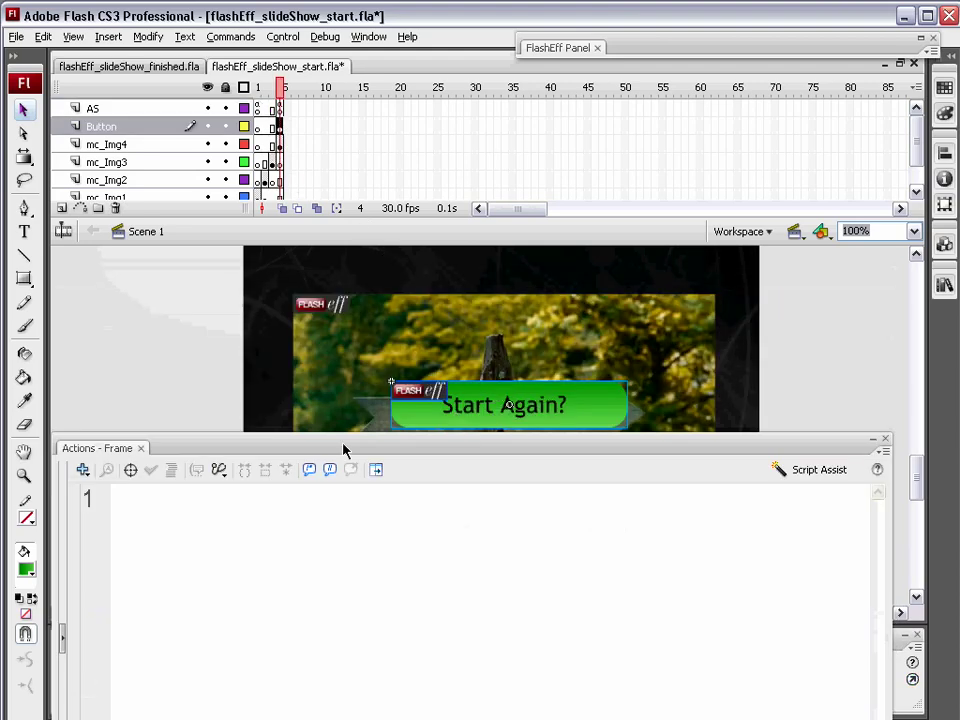
left_click_drag(349, 446, 345, 315)
left_click(258, 109)
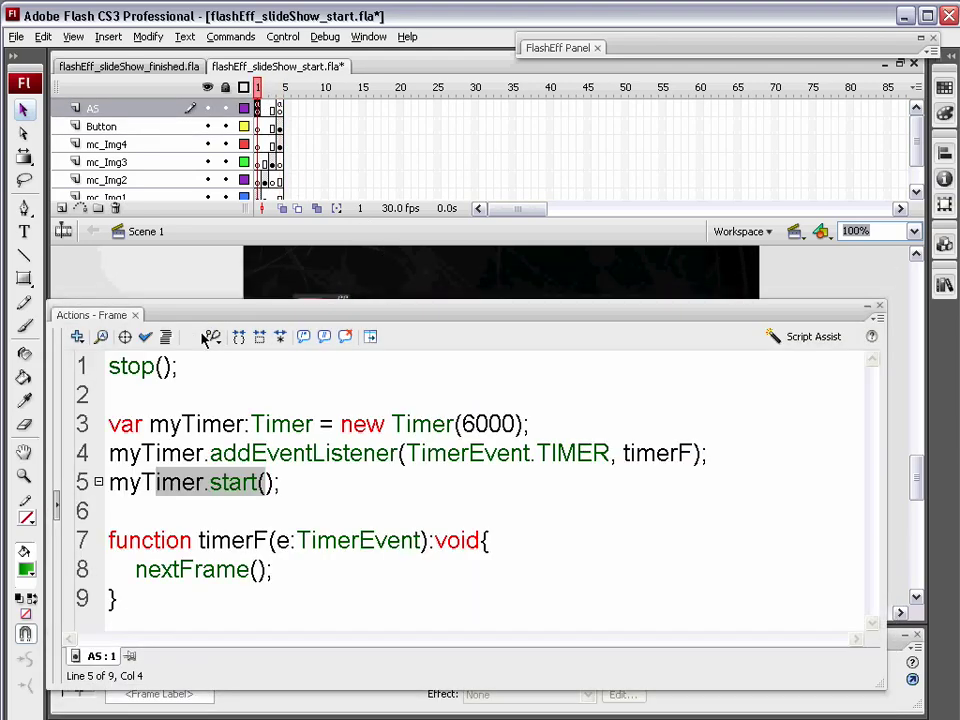
left_click_drag(110, 484, 285, 495)
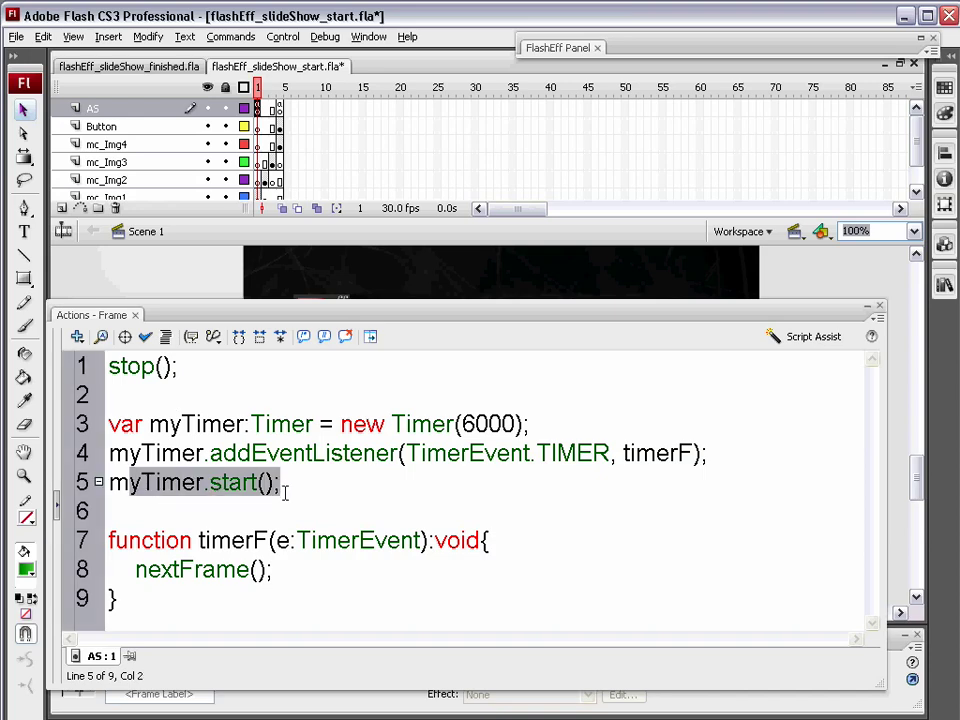
key("F9")
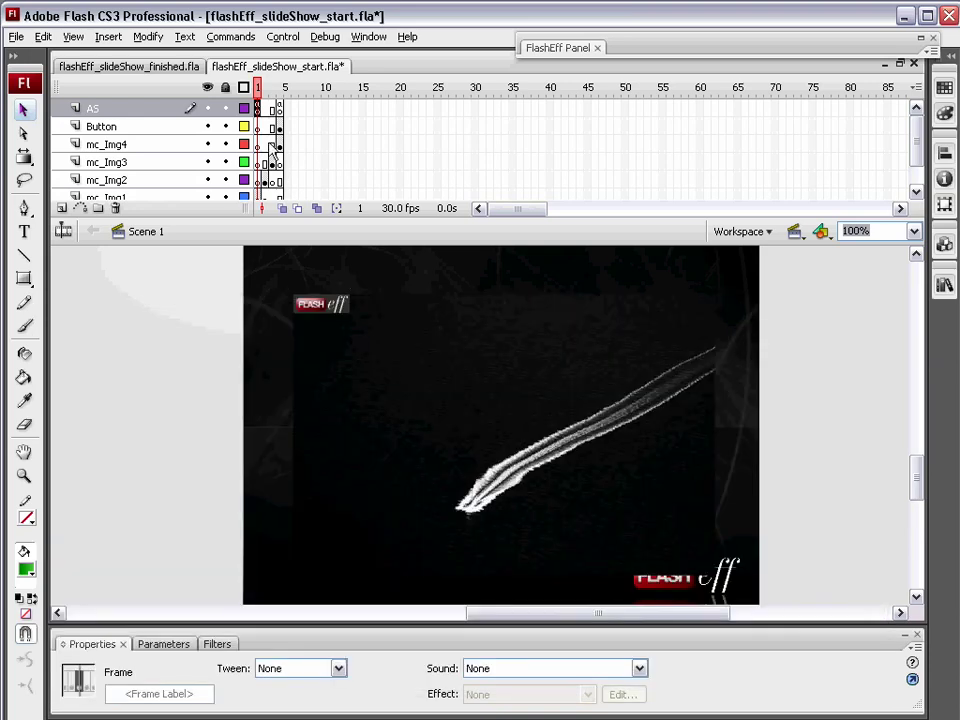
Move the Start Again? button down between the signs and centre it horizontally on the stage
left_click(810, 380)
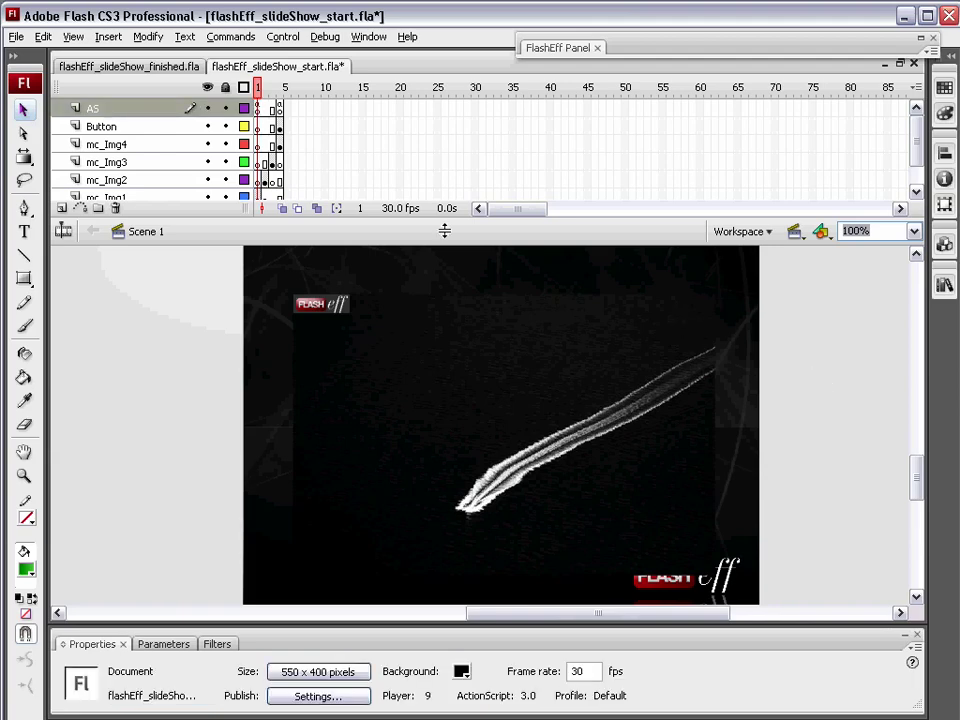
left_click(279, 127)
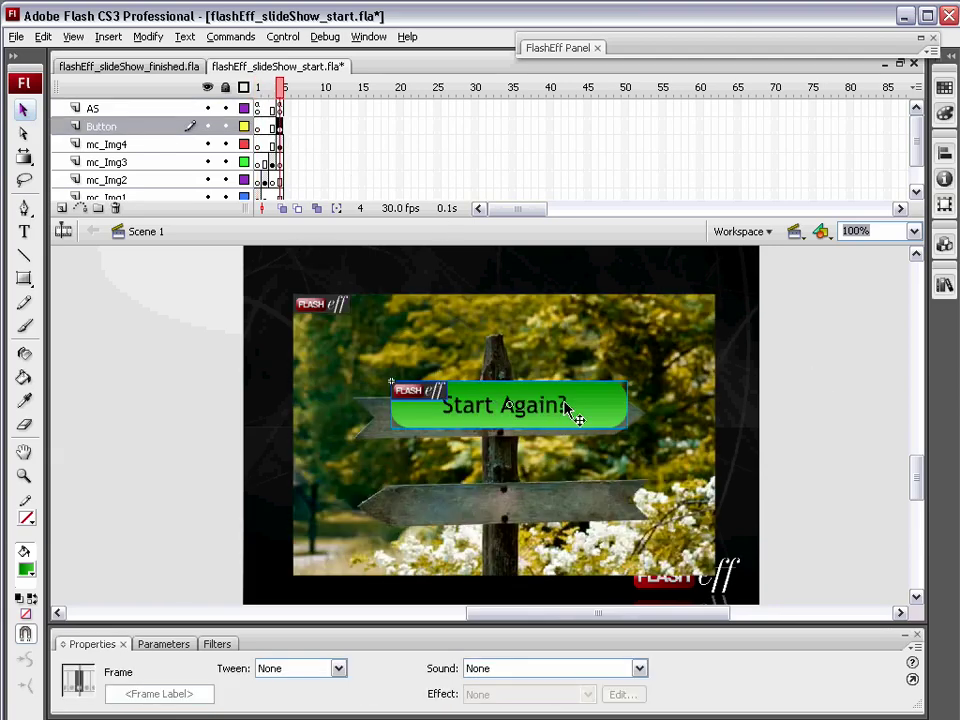
left_click(580, 433)
mouse_move(578, 432)
left_mouse_down()
mouse_move(594, 459)
mouse_move(574, 461)
mouse_move(584, 451)
left_mouse_up()
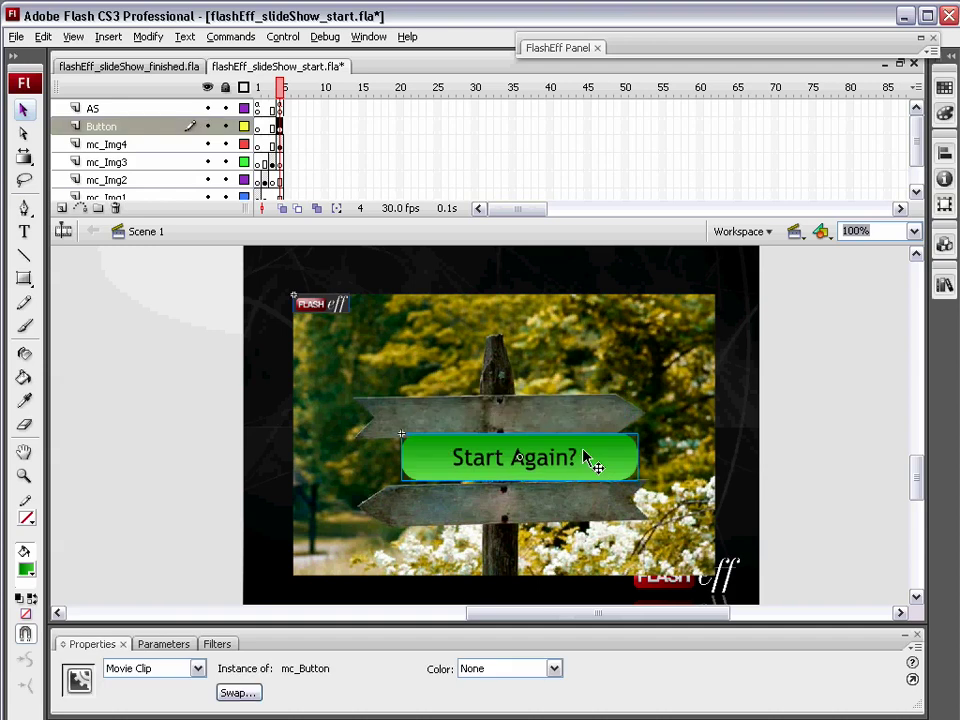
left_click(944, 153)
left_click(906, 229)
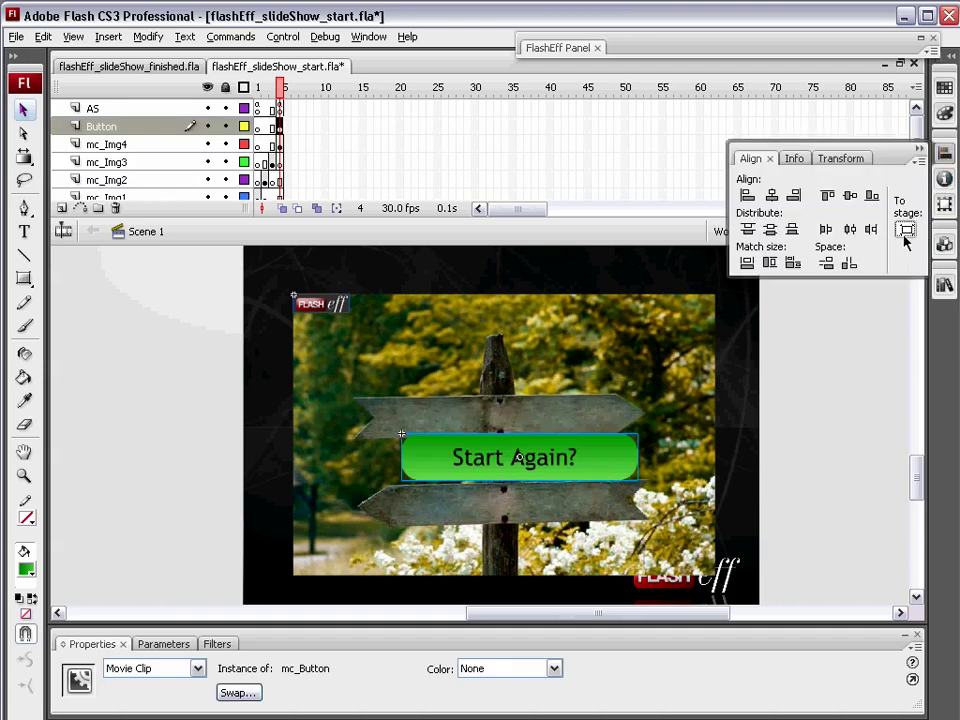
left_click(772, 195)
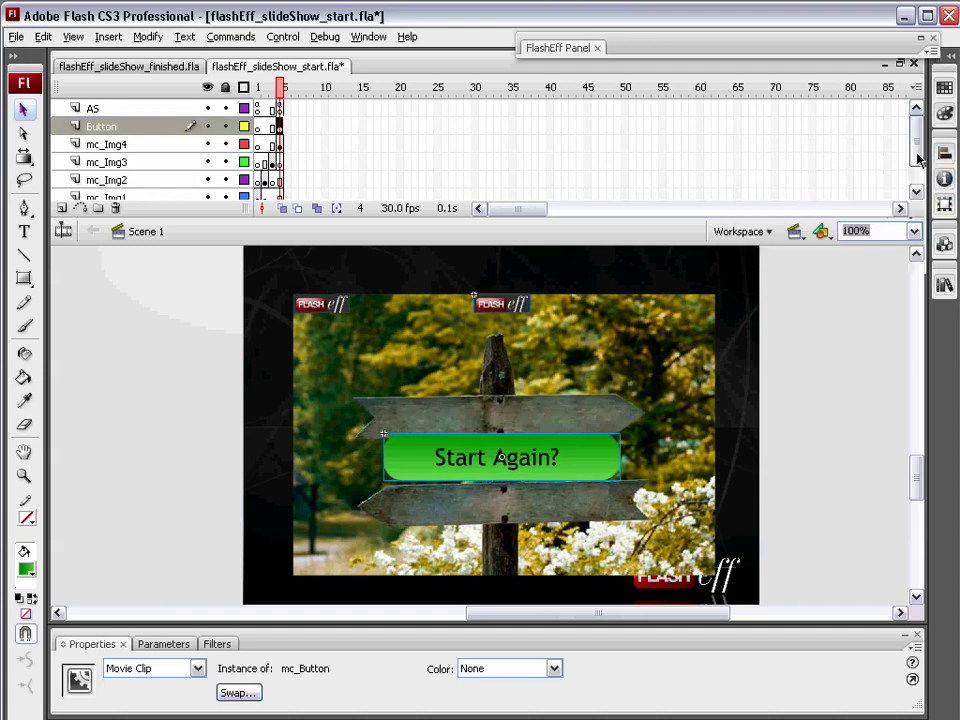
Move the button's FlashEff instance onto the button's top-left corner
mouse_move(507, 312)
left_mouse_down()
mouse_move(505, 345)
mouse_move(520, 322)
mouse_move(514, 332)
left_mouse_up()
left_click(514, 298)
left_click(505, 304)
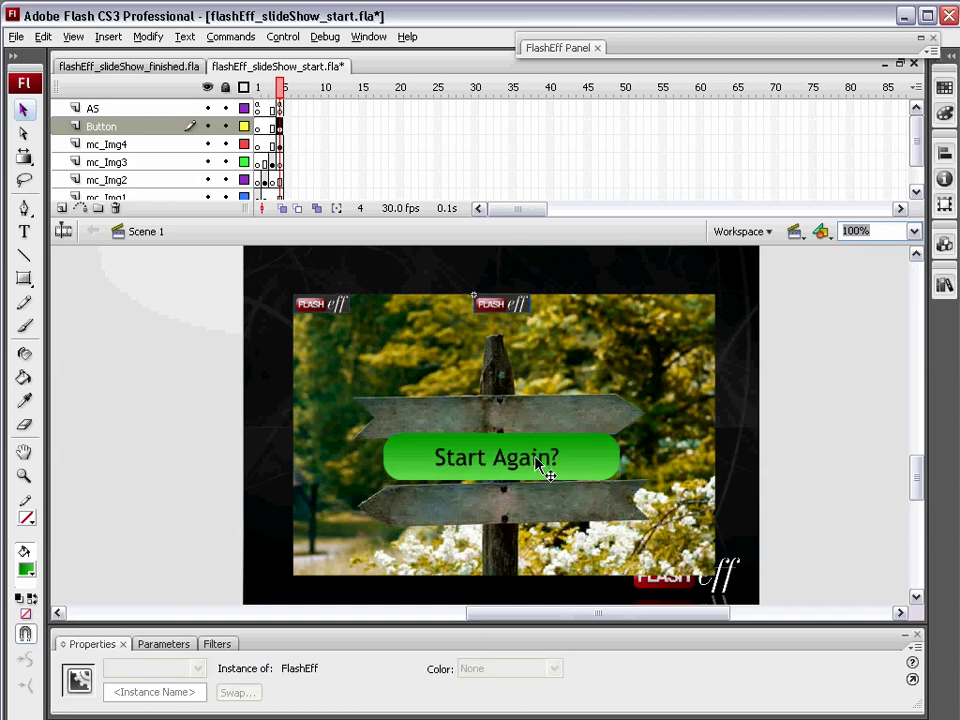
left_click_drag(512, 413, 503, 456)
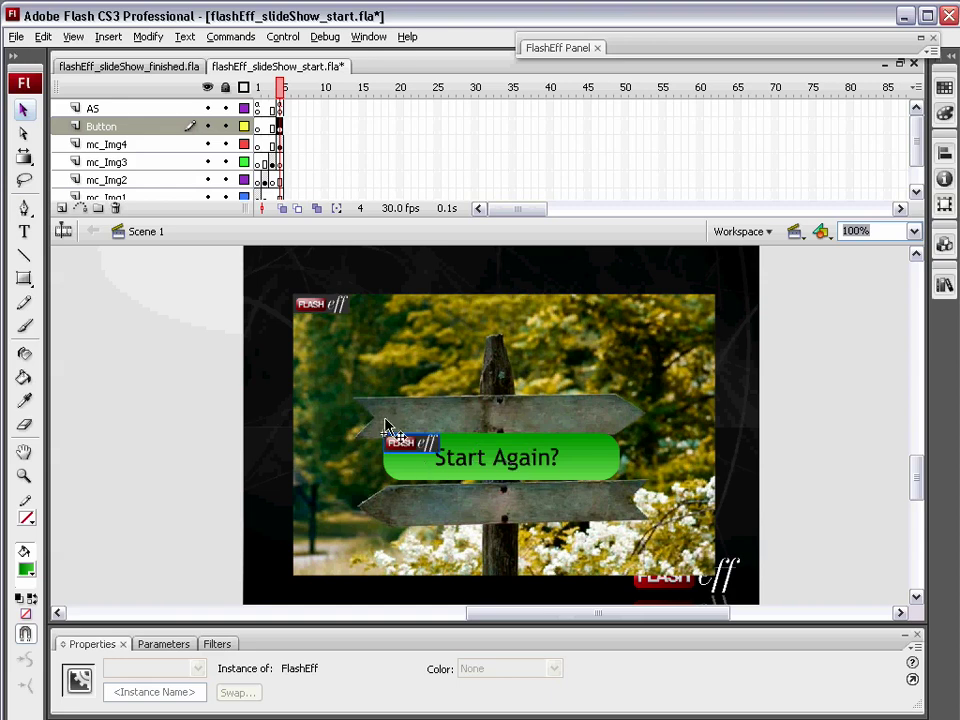
left_click(170, 420)
Test the movie, use Start Again? to restart the slideshow, then close the player
key("ctrl+Return")
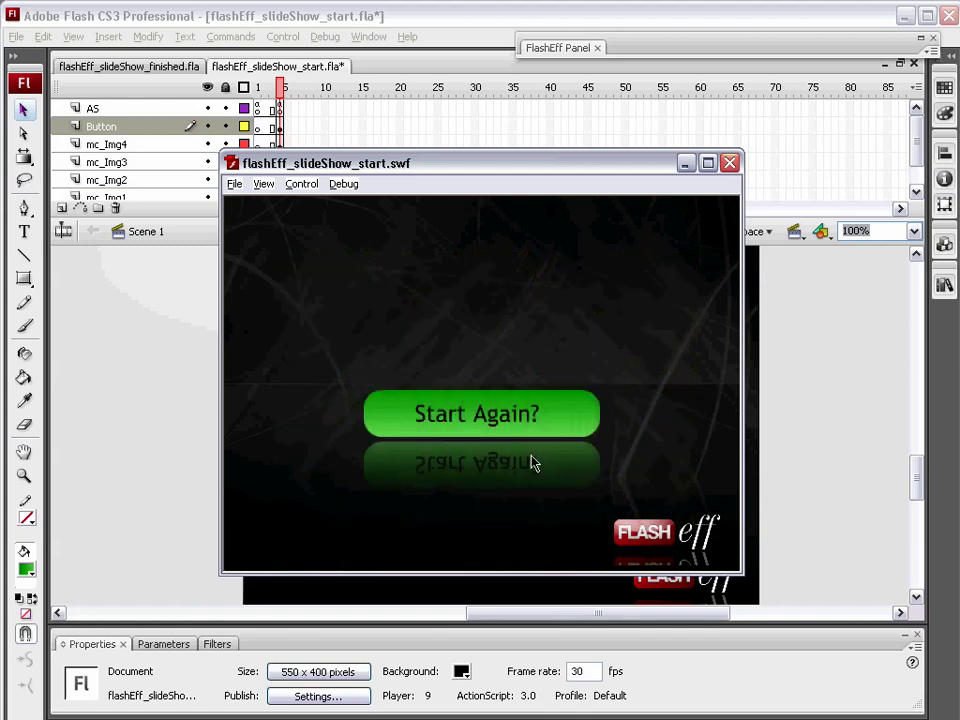
left_click(469, 429)
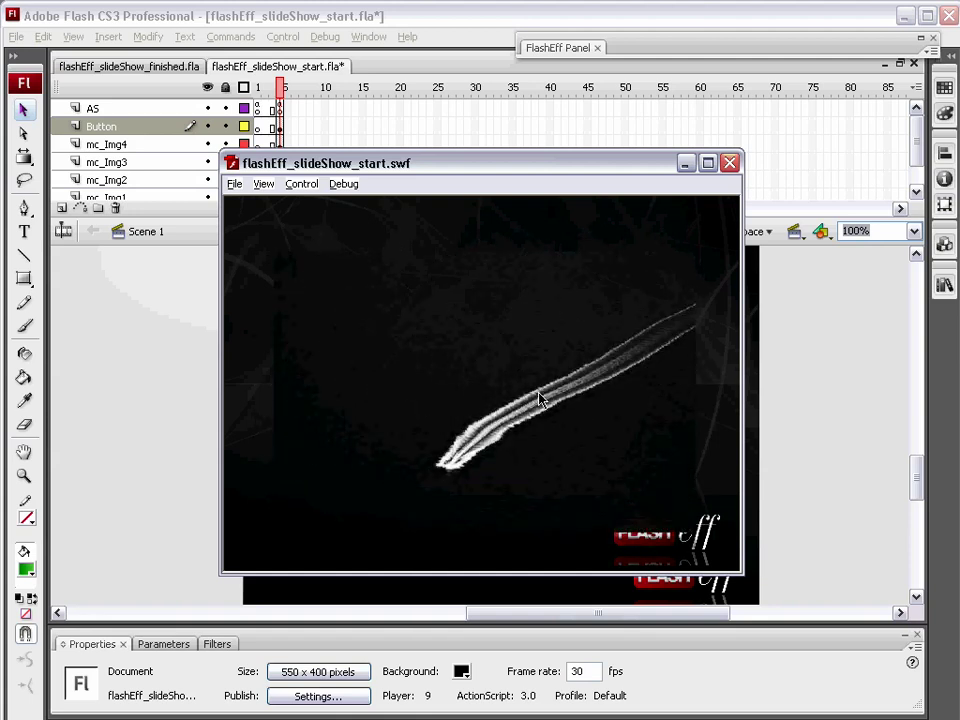
left_click(730, 164)
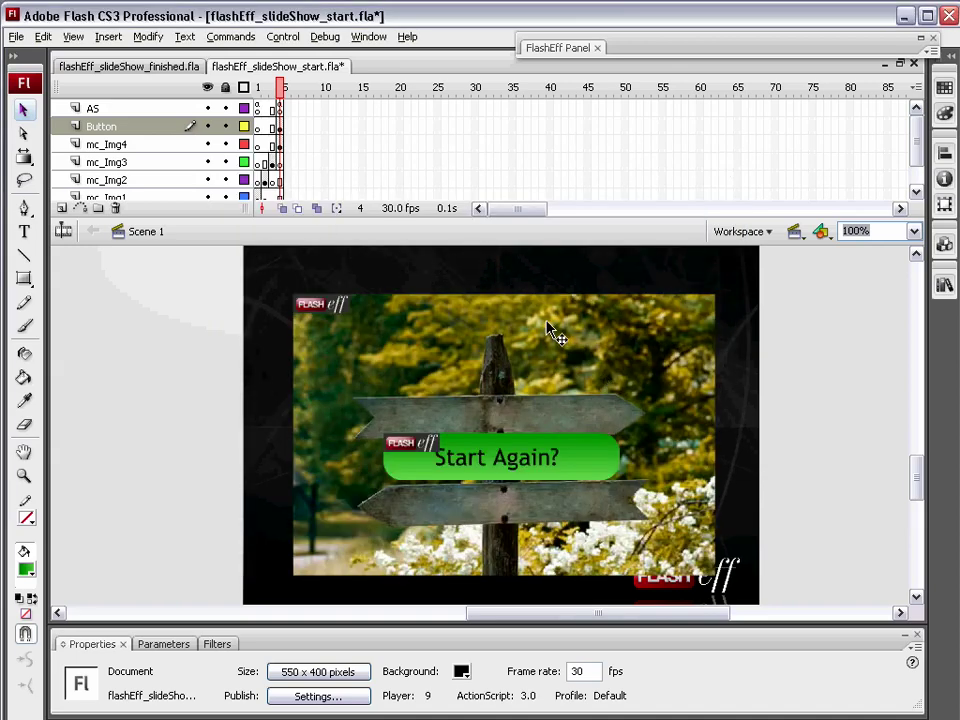